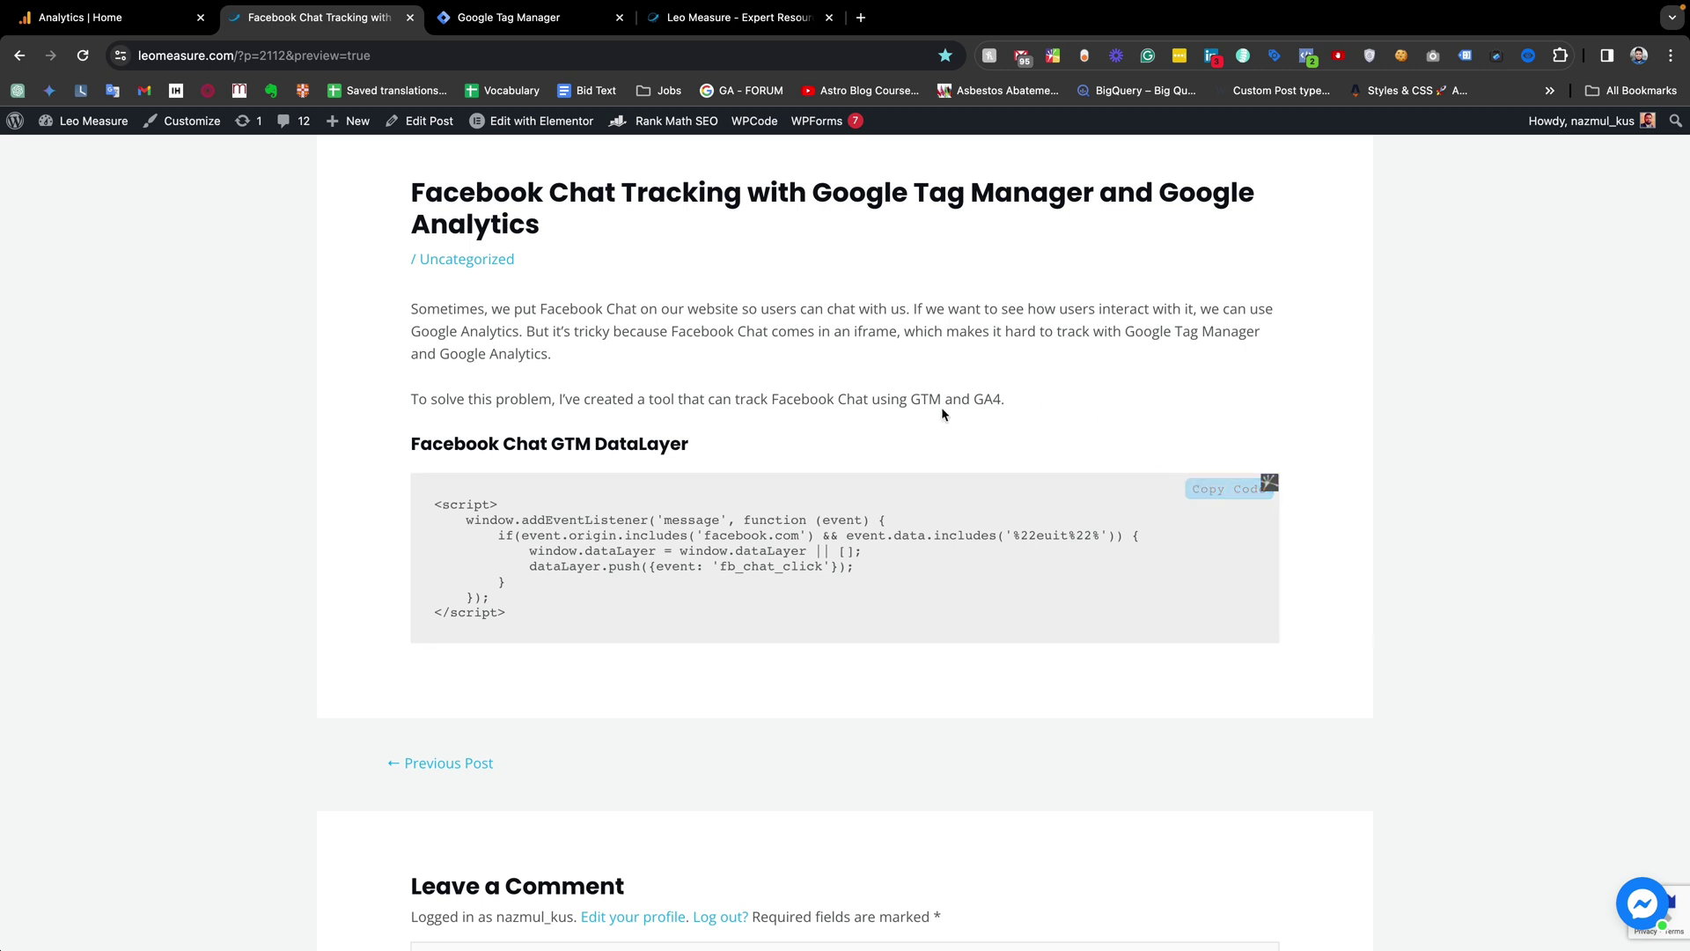
{"action": "scroll", "coordinate": [595, 367], "scroll_direction": "down", "scroll_amount": 1}
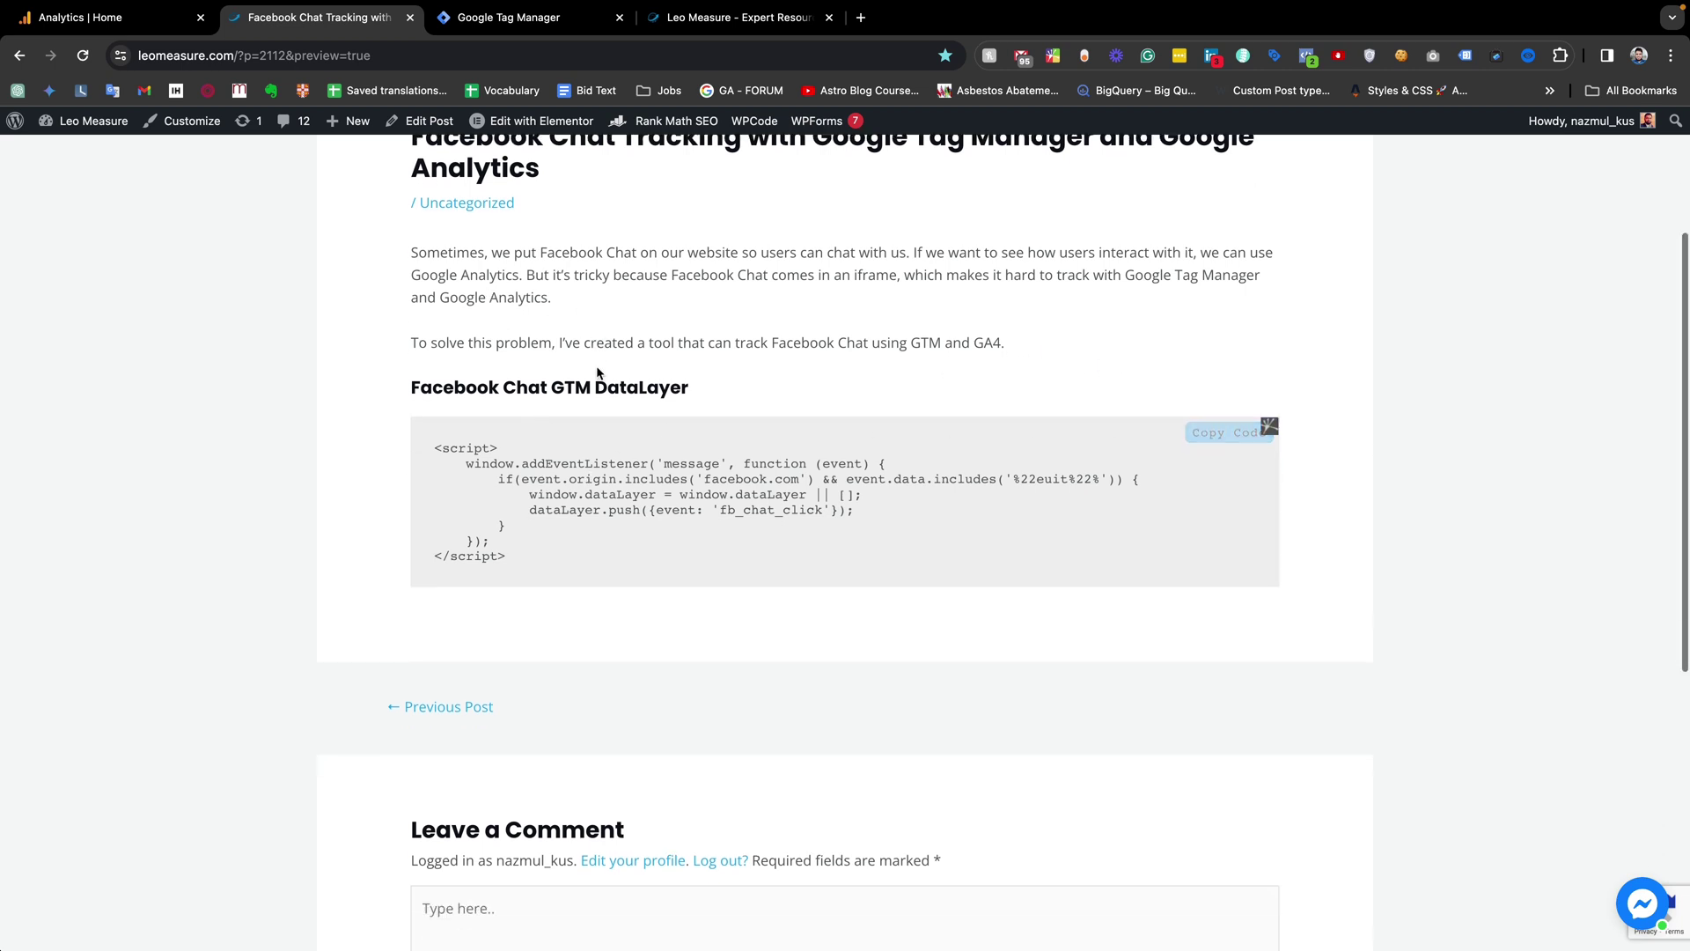
- Copy the Facebook Chat GTM DataLayer script from the Leo Measure blog post
{"action": "left_click", "coordinate": [1215, 439]}
{"action": "scroll", "coordinate": [630, 440], "scroll_direction": "up", "scroll_amount": 1}
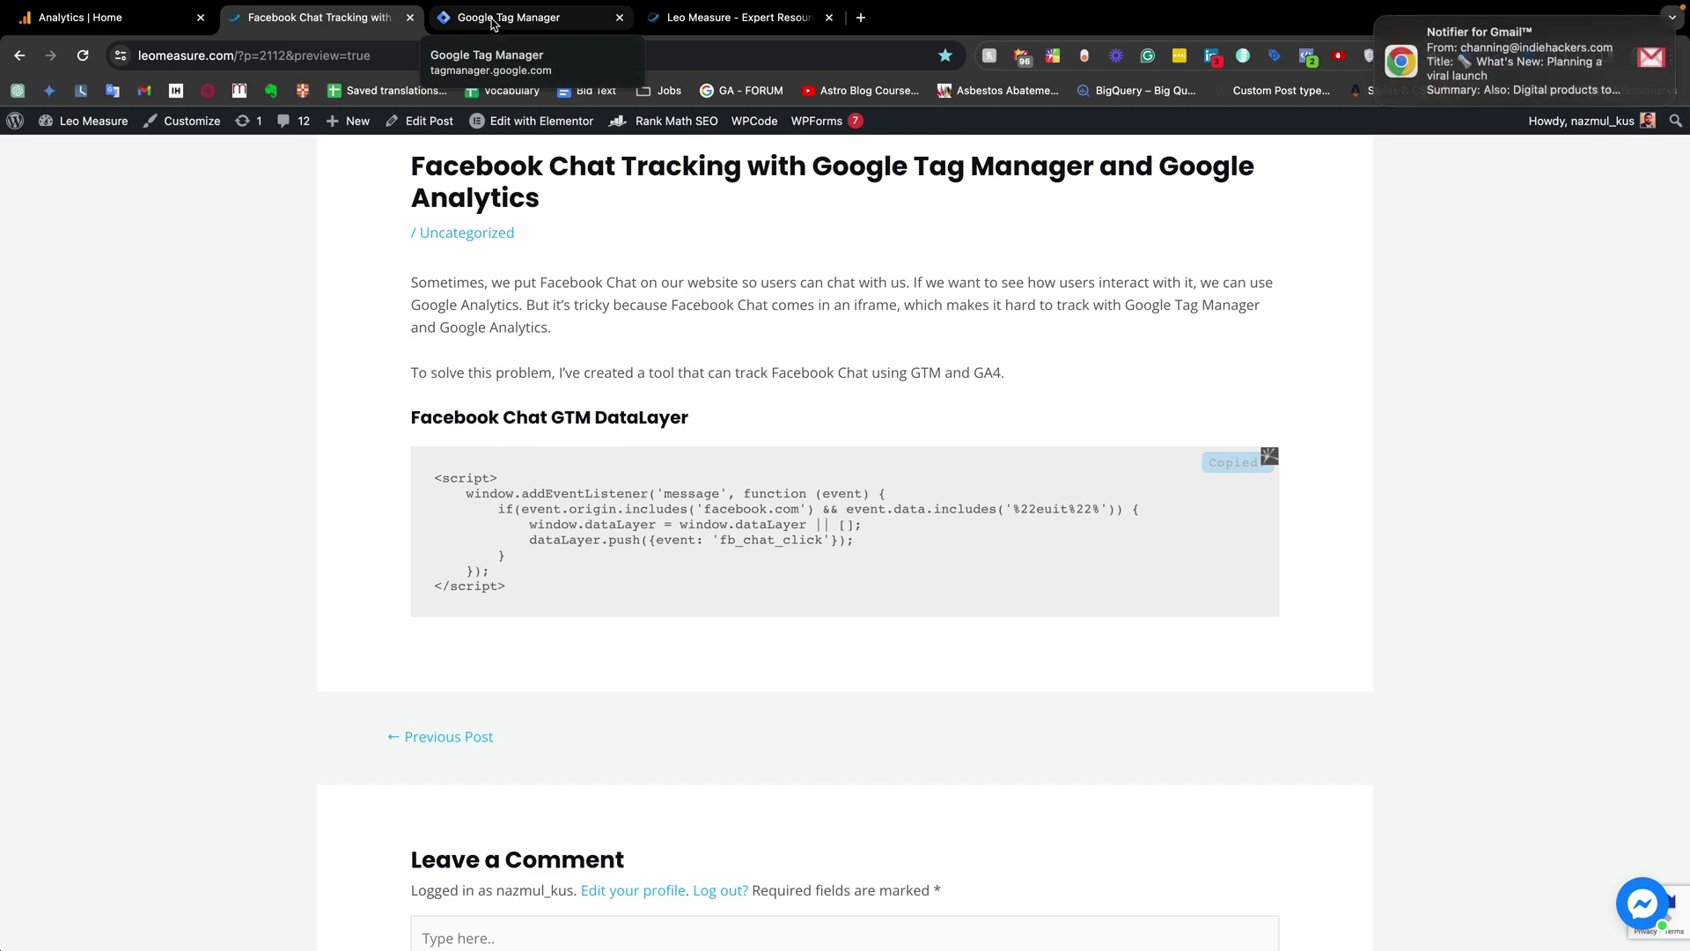
- Create a new tag in the Tags list and rename it 'JS - FB Chat DataLayer'
{"action": "left_click", "coordinate": [500, 23]}
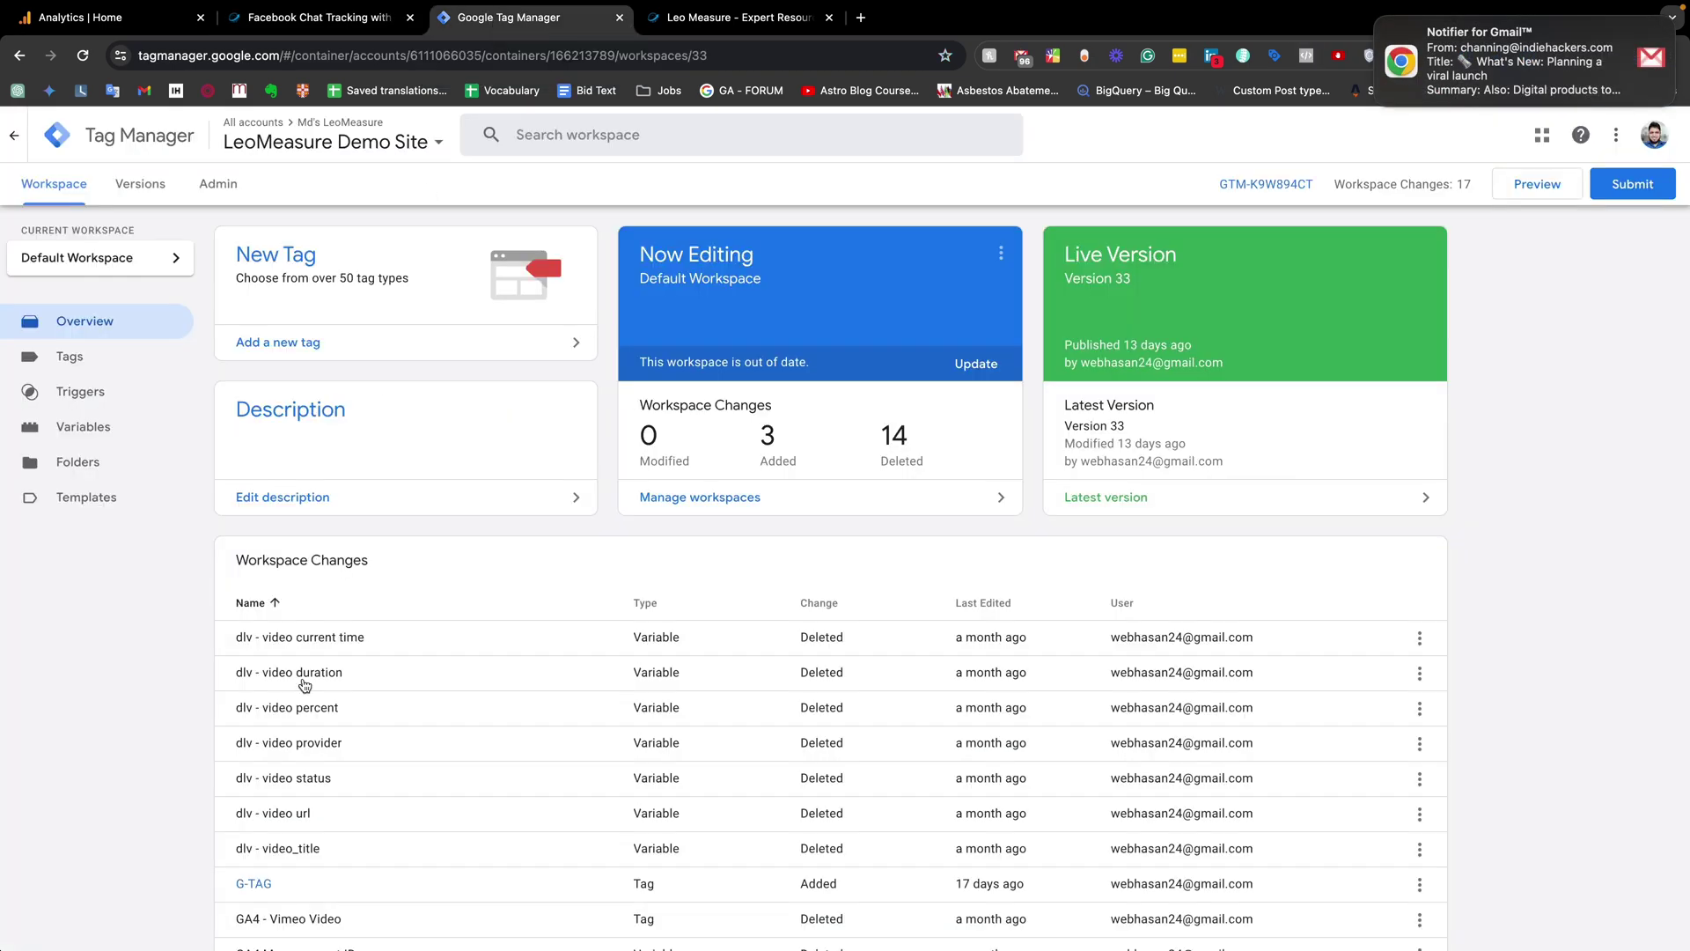
{"action": "left_click", "coordinate": [77, 359]}
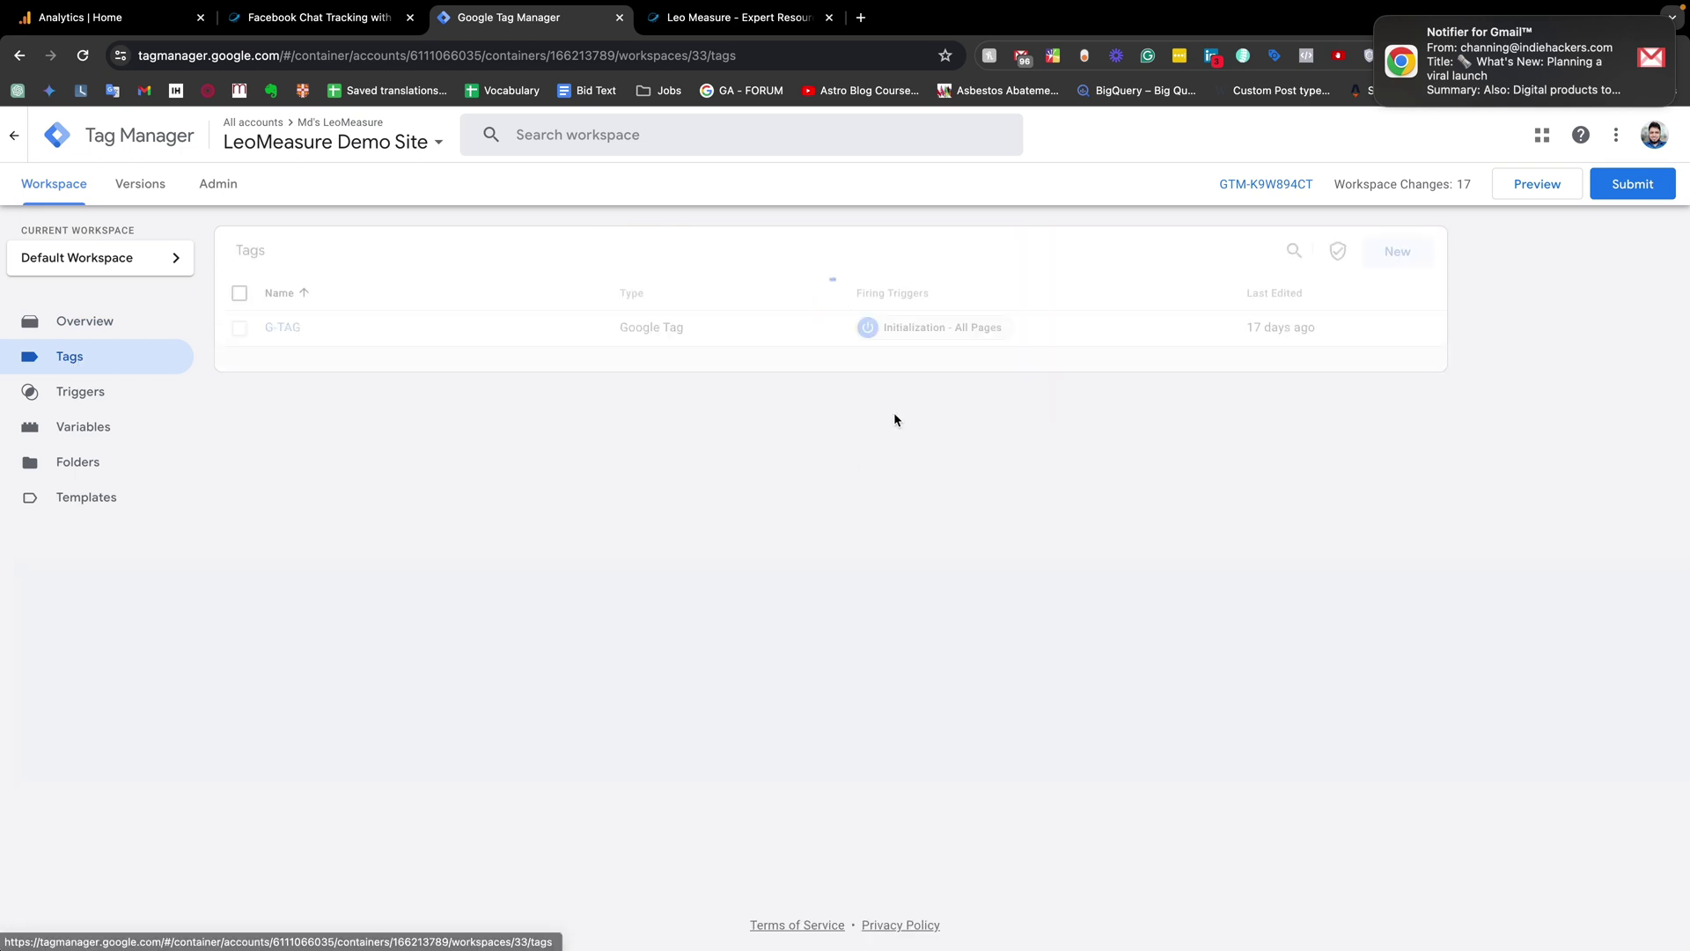
{"action": "left_click", "coordinate": [1401, 257]}
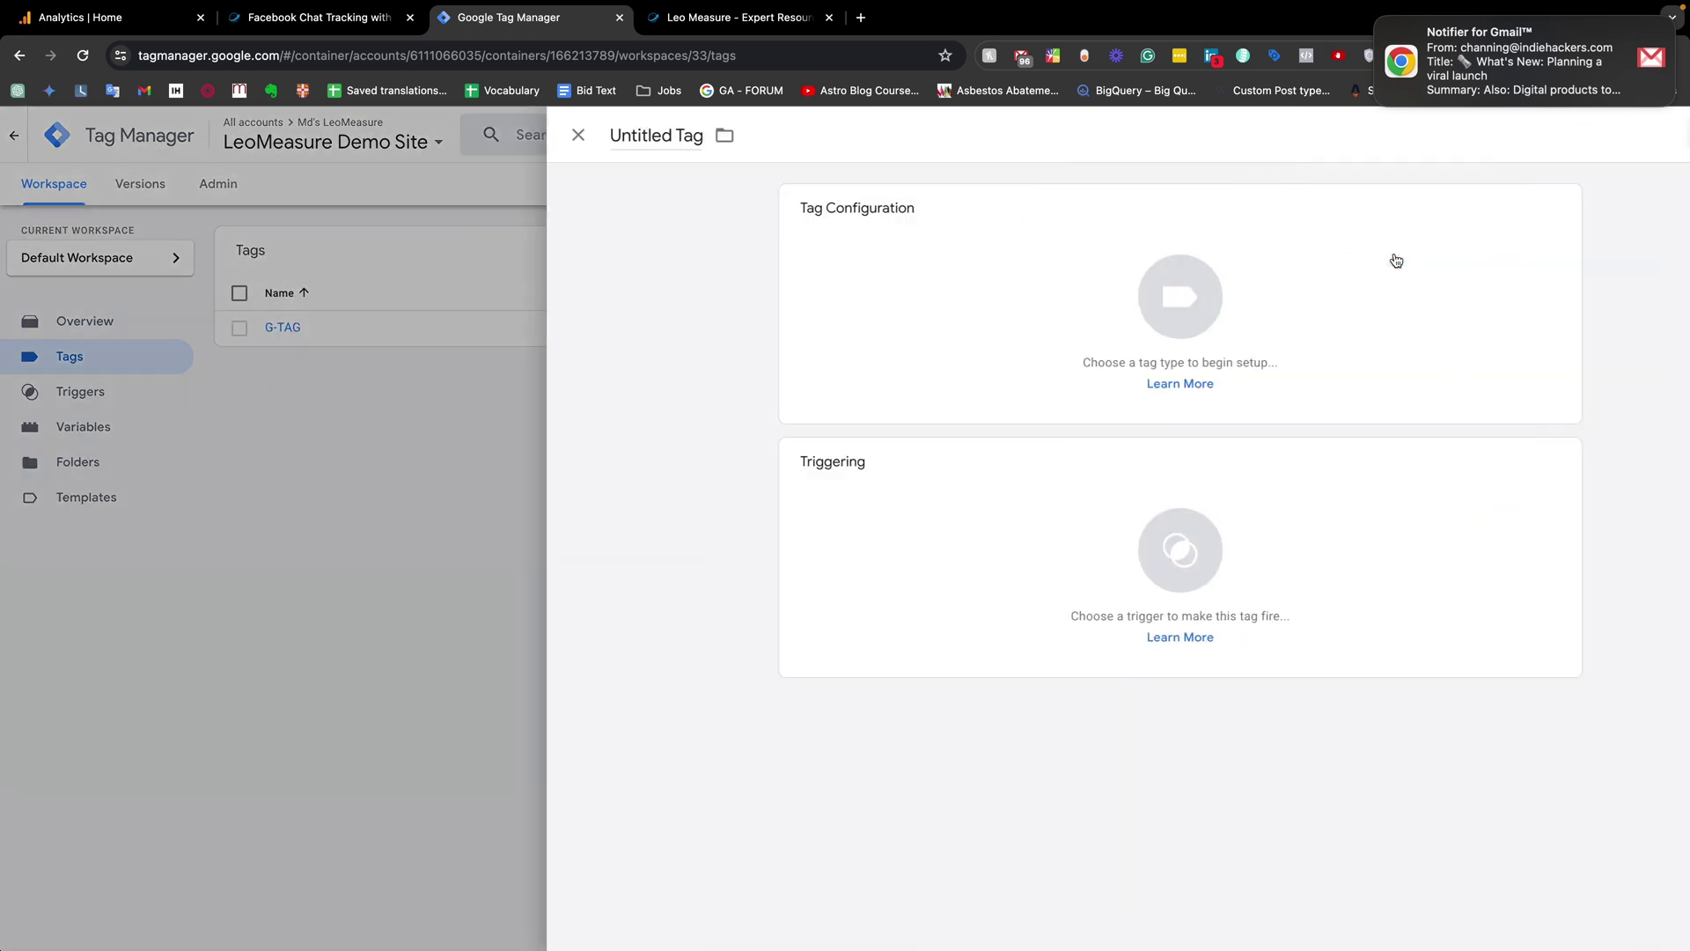
{"action": "double_click", "coordinate": [516, 137]}
{"action": "key", "text": "BackSpace"}
{"action": "type", "text": "JS -"}
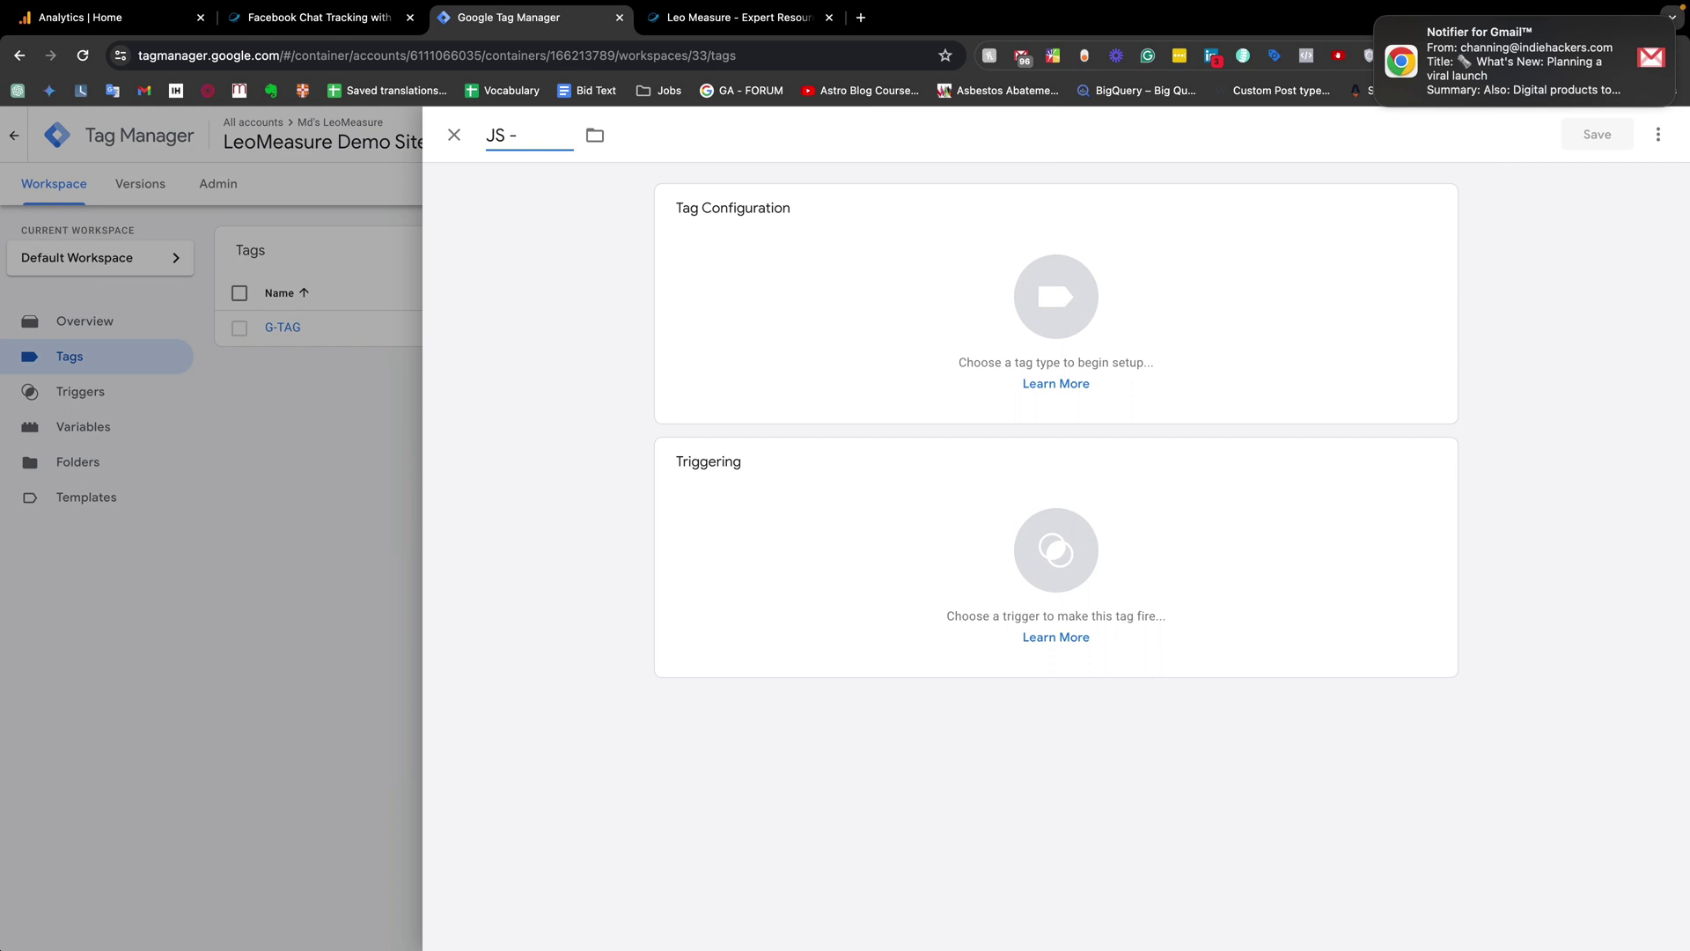
{"action": "type", "text": " FB"}
{"action": "key", "text": "Caps_Lock"}
{"action": "type", "text": " Chat DataLa"}
{"action": "type", "text": "yer"}
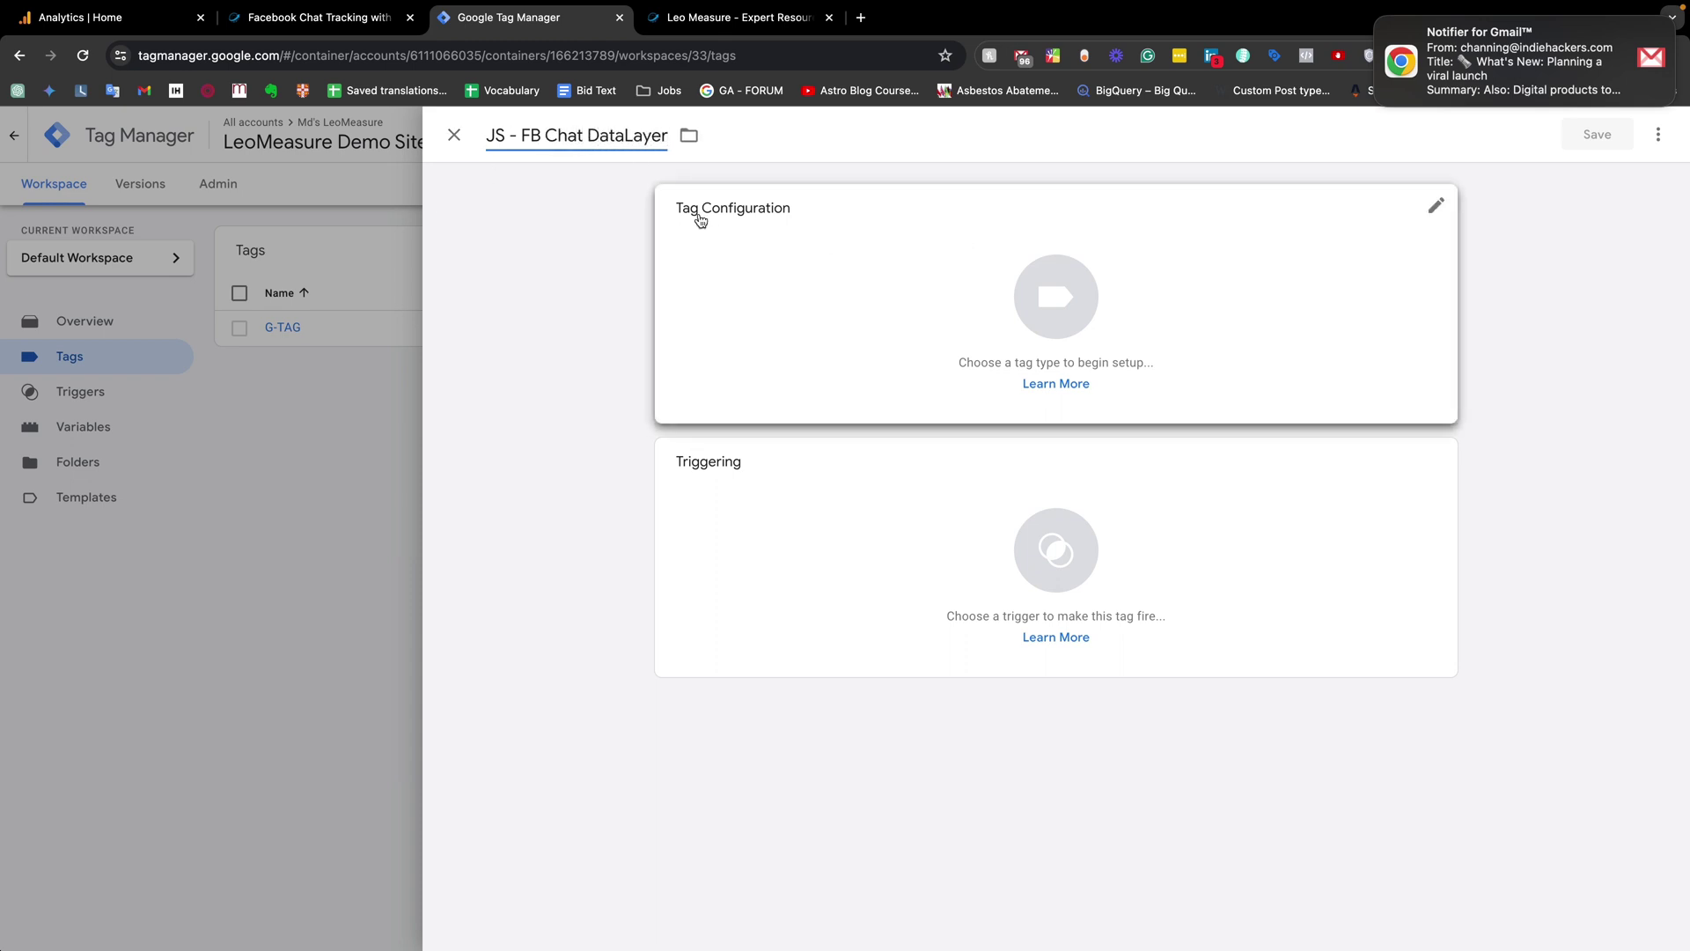
- Make the tag Custom HTML and paste the copied dataLayer script into it
{"action": "left_click", "coordinate": [1068, 315]}
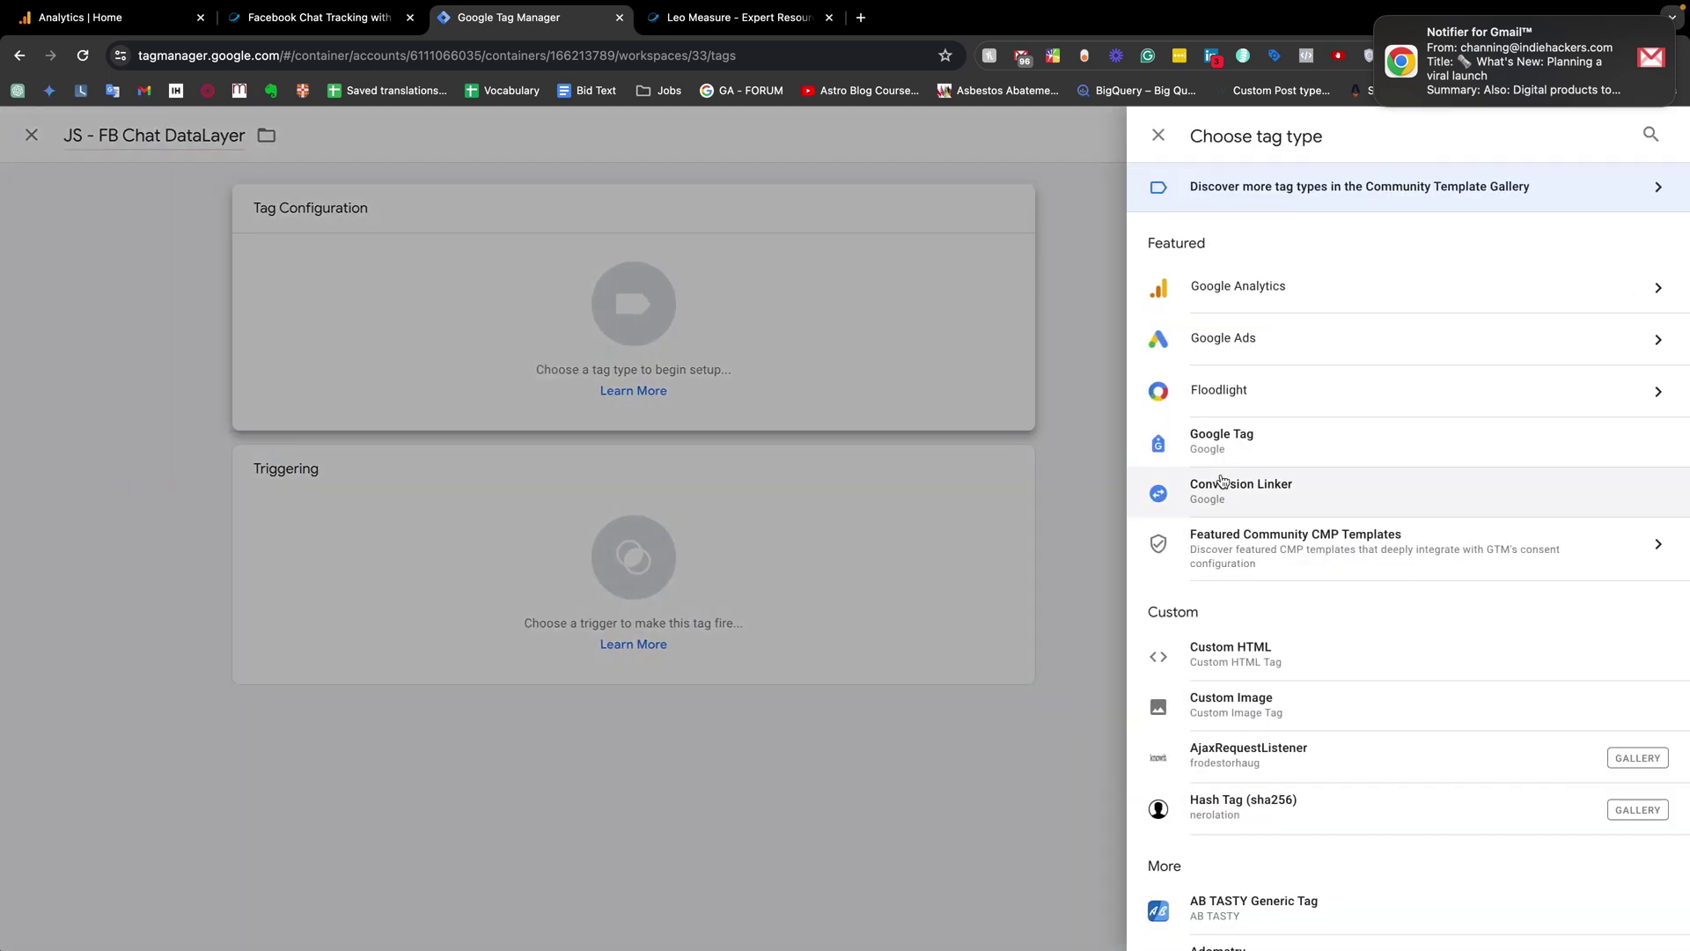
{"action": "scroll", "coordinate": [1235, 477], "scroll_direction": "down", "scroll_amount": 2}
{"action": "left_click", "coordinate": [1229, 547]}
{"action": "left_click", "coordinate": [915, 436]}
{"action": "type", "text": "<script>     window.addEventListener('message', function (event) {         if(event.origin.includes('facebook.com') && event.data.includes('%22euit%22%')) {             window.dataLayer = window.dataLayer || [];             dataLayer.push({event: 'fb_chat_click'});         }     }); </script>"}
{"action": "scroll", "coordinate": [870, 470], "scroll_direction": "down", "scroll_amount": 1}
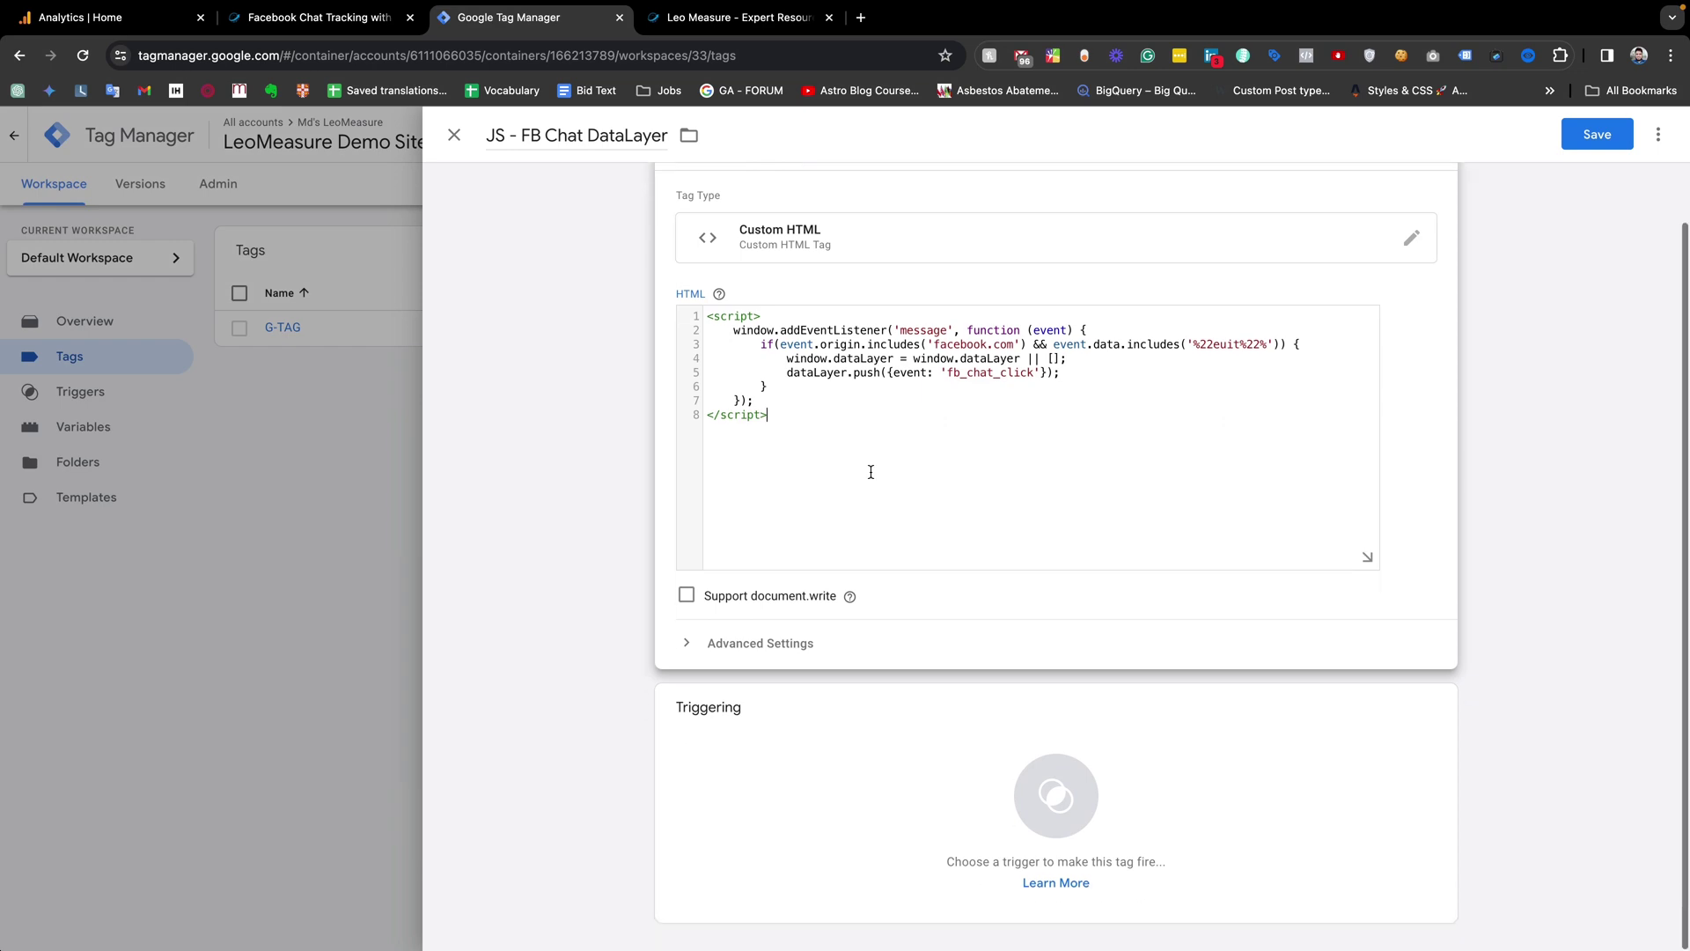
- Fire the tag on the All Pages trigger and save it
{"action": "left_click", "coordinate": [1062, 809]}
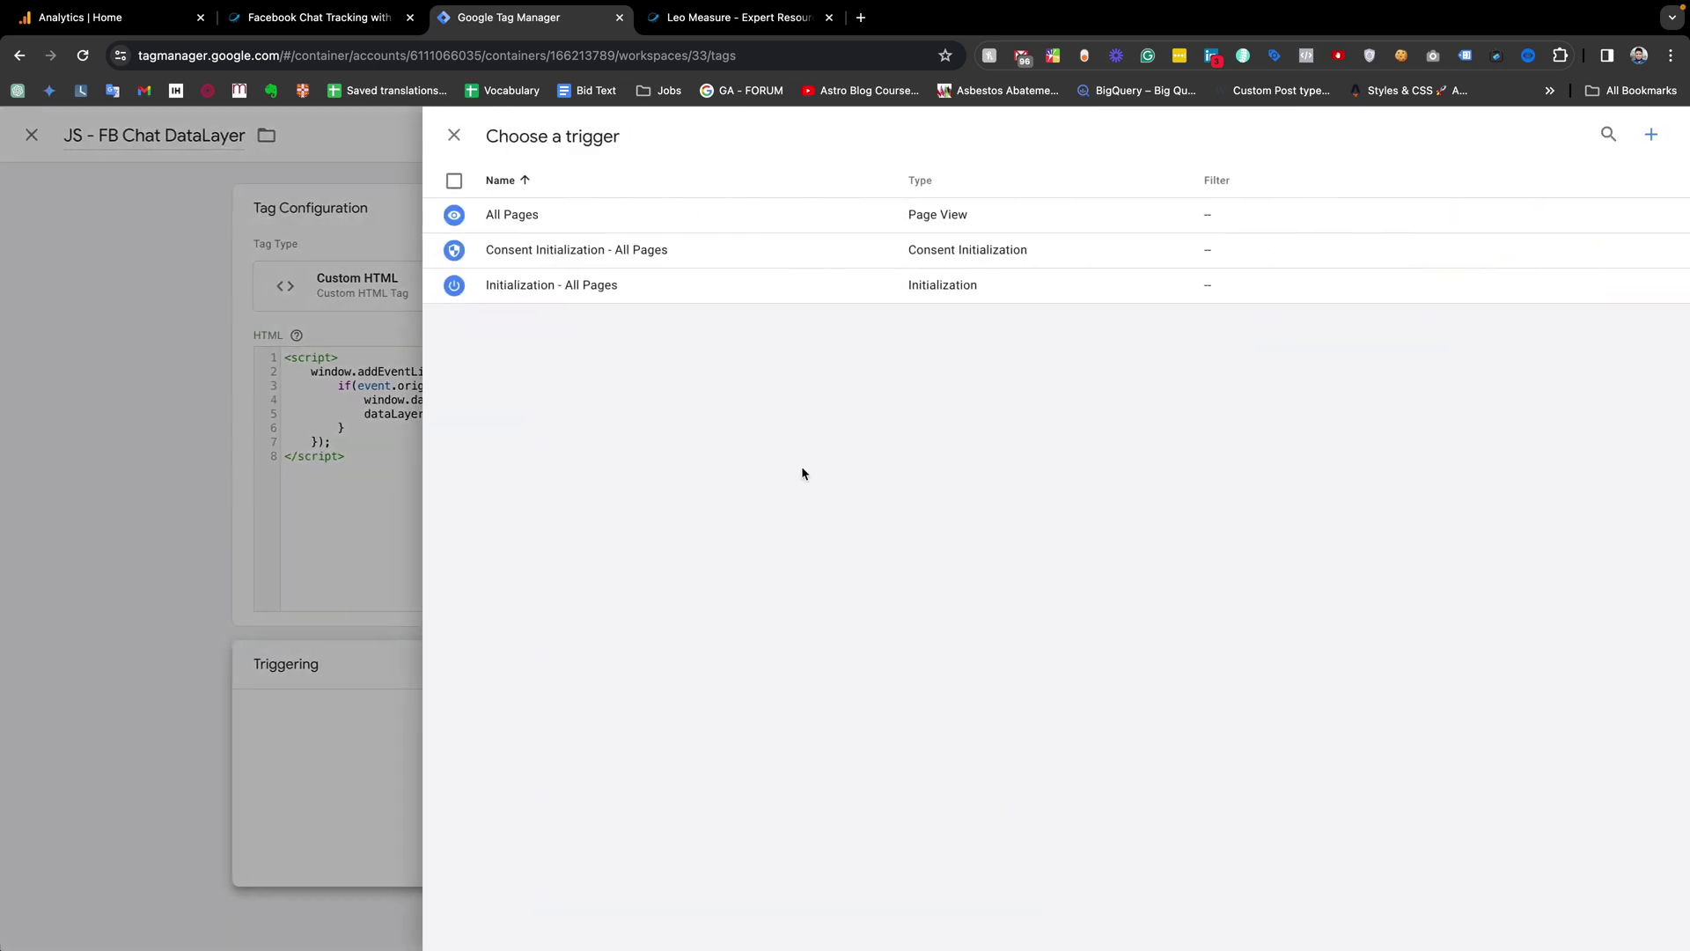
{"action": "left_click", "coordinate": [511, 215]}
{"action": "left_click", "coordinate": [1600, 136]}
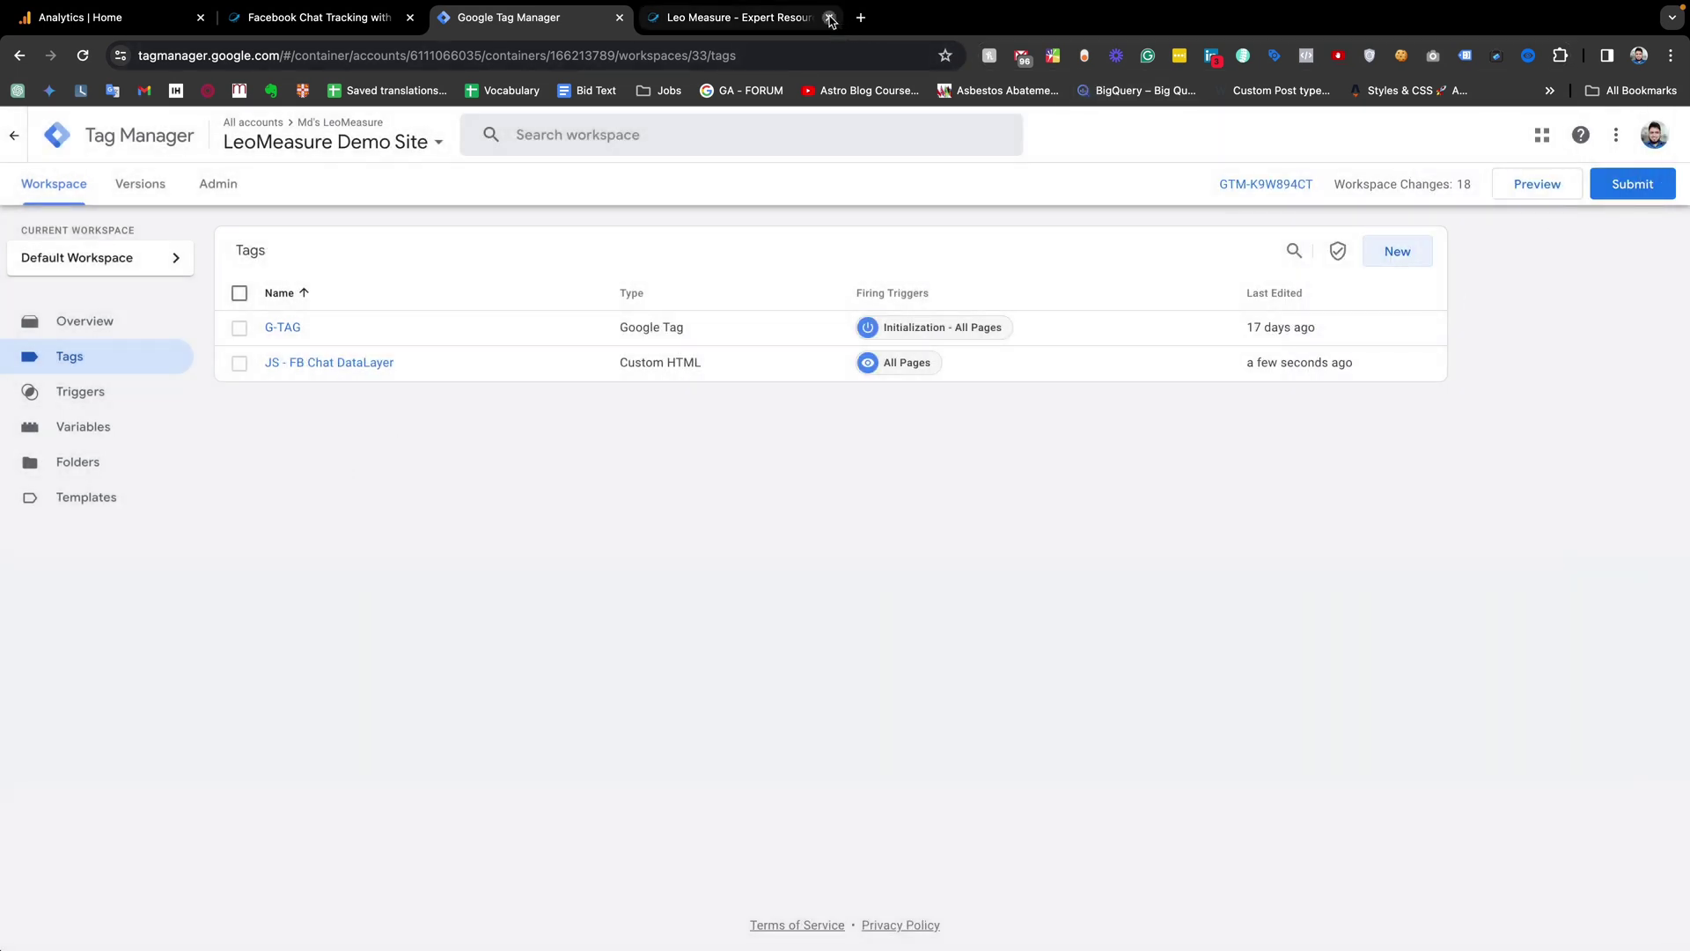
{"action": "left_click", "coordinate": [828, 17]}
{"action": "left_click", "coordinate": [1537, 184]}
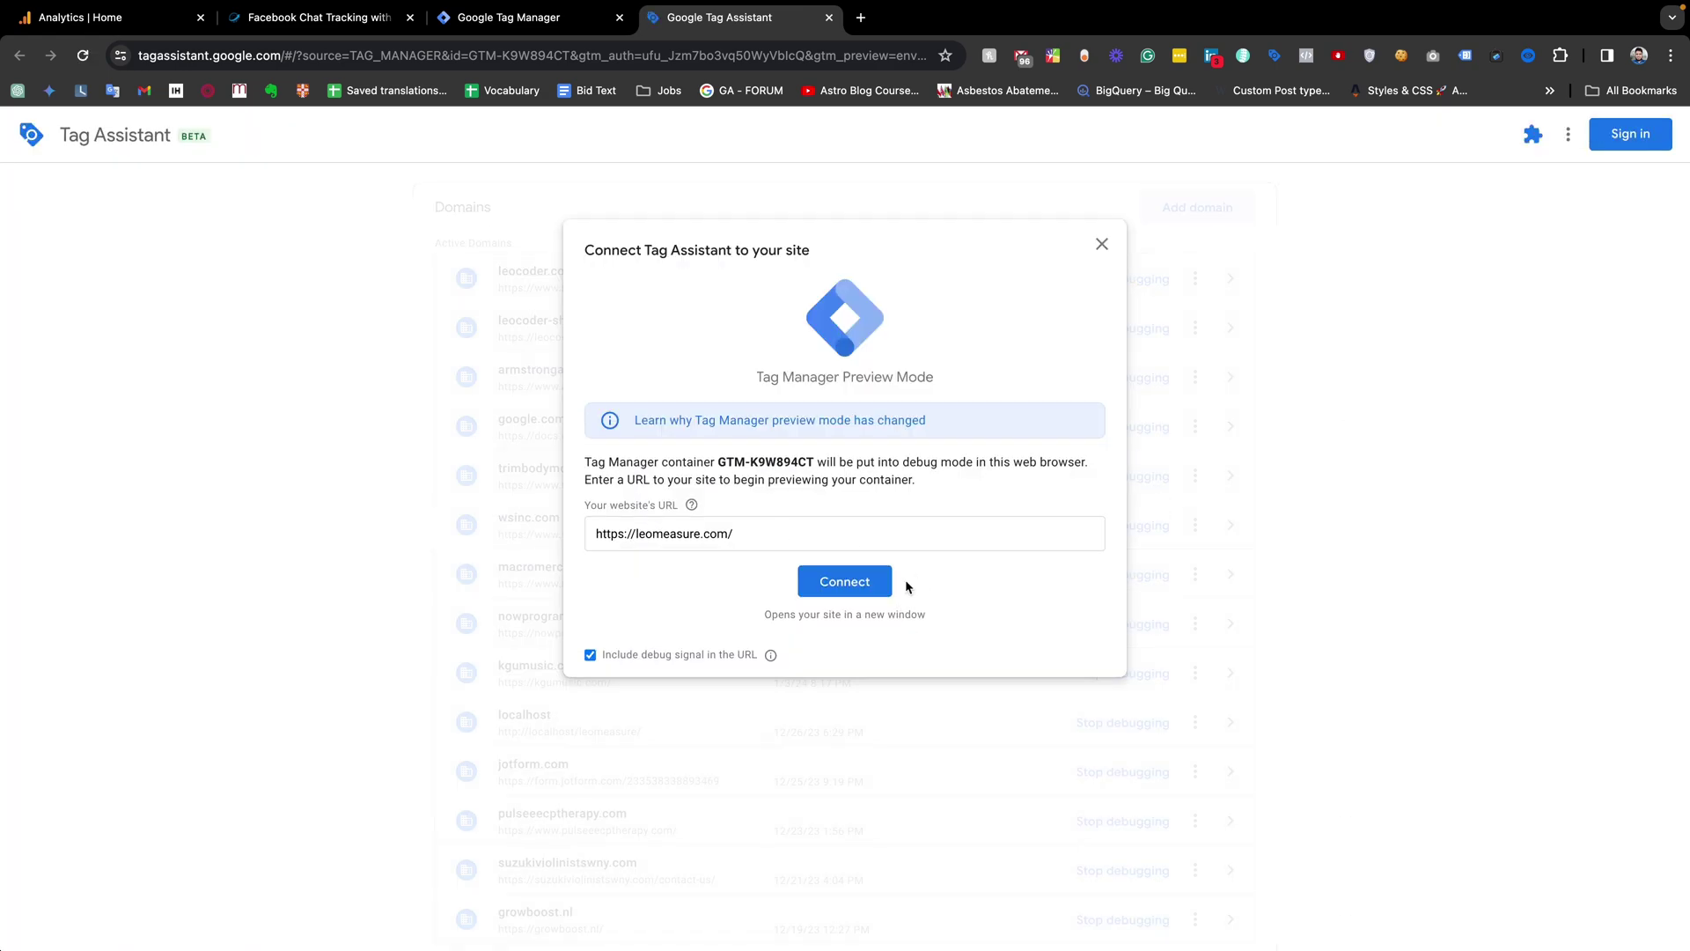
{"action": "left_click", "coordinate": [845, 581]}
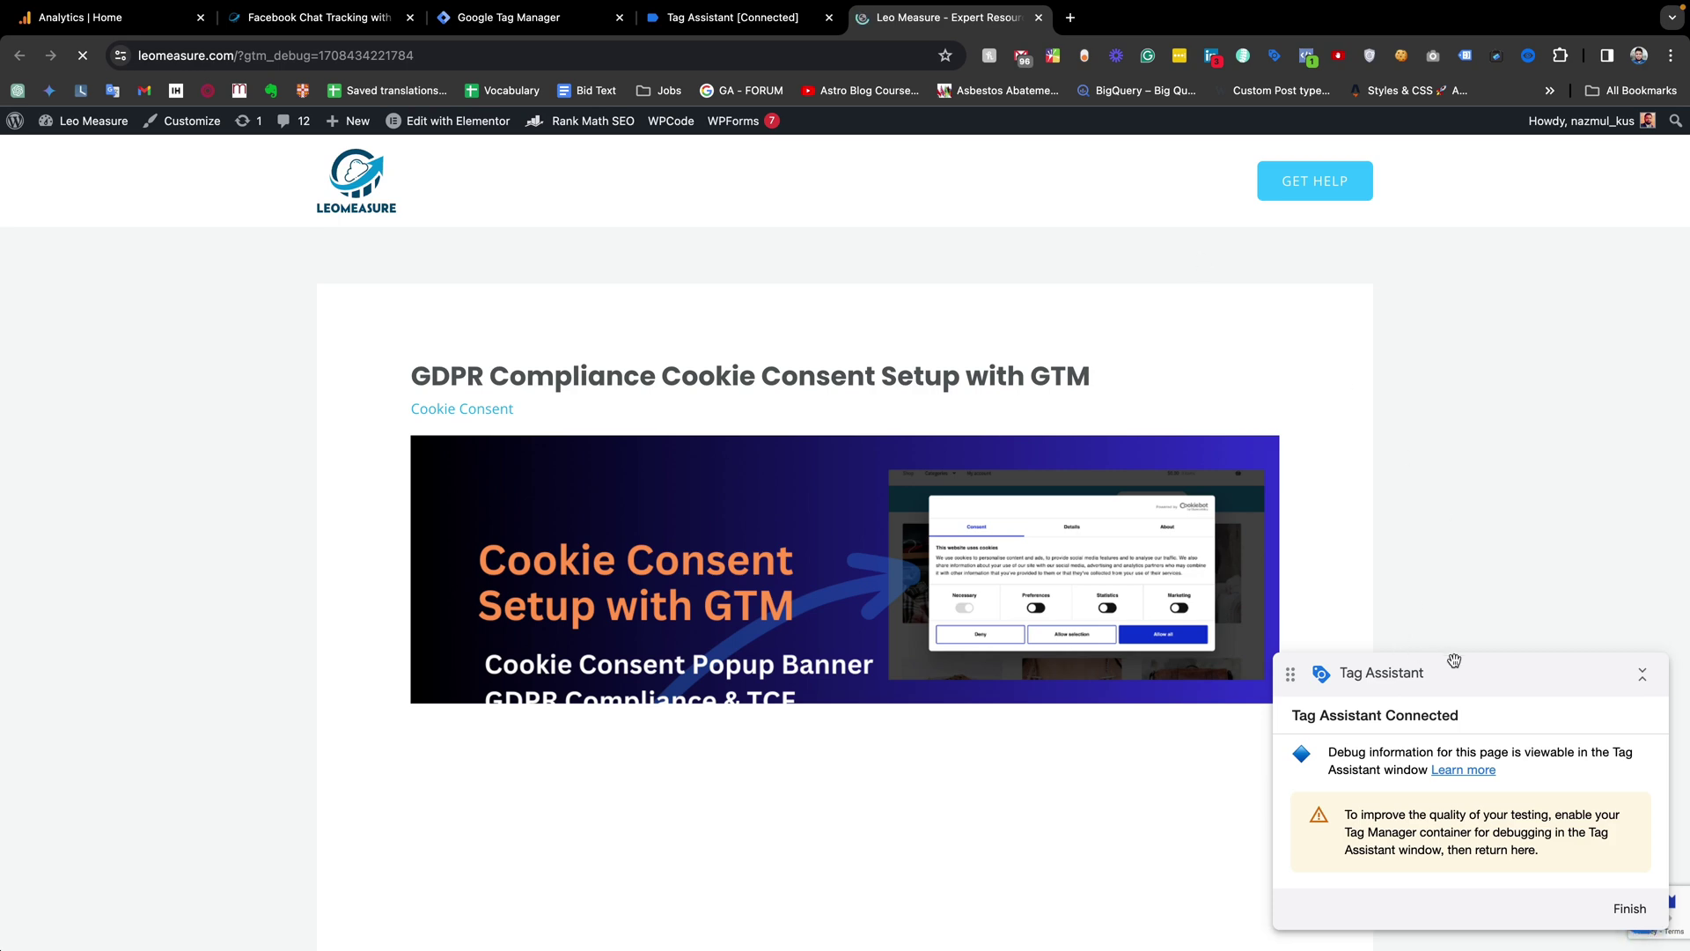
{"action": "left_click_drag", "start_coordinate": [1453, 671], "coordinate": [713, 696]}
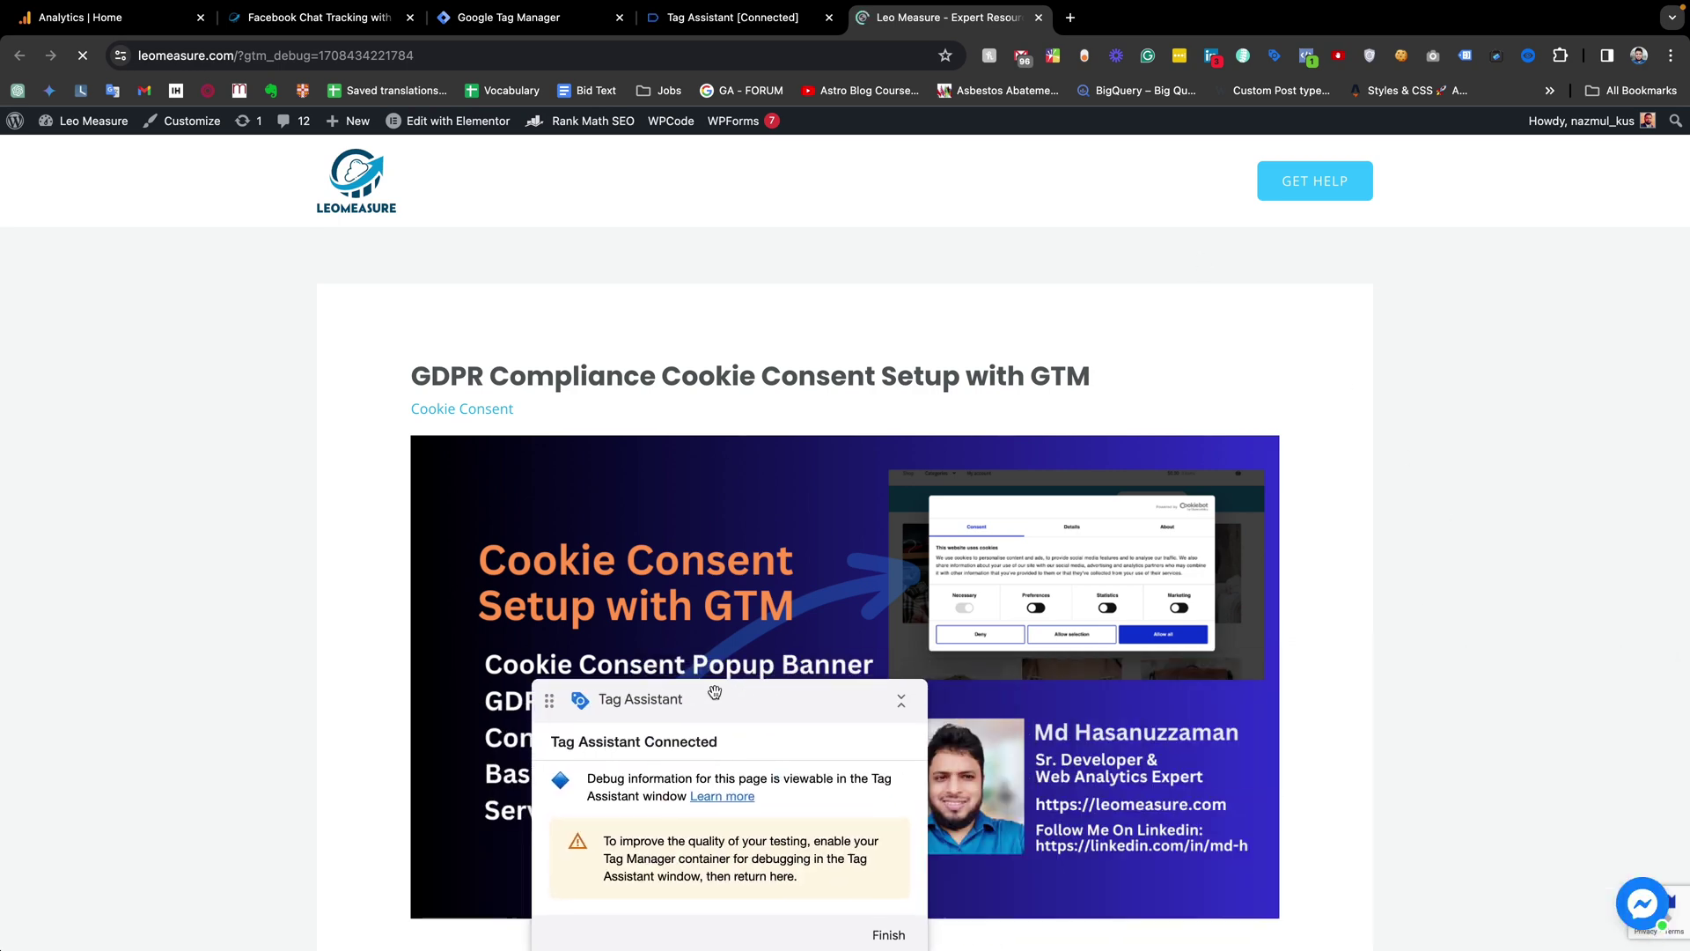
- Dismiss the connection notice and open the Messenger chat on the debugged site
{"action": "left_click", "coordinate": [730, 17]}
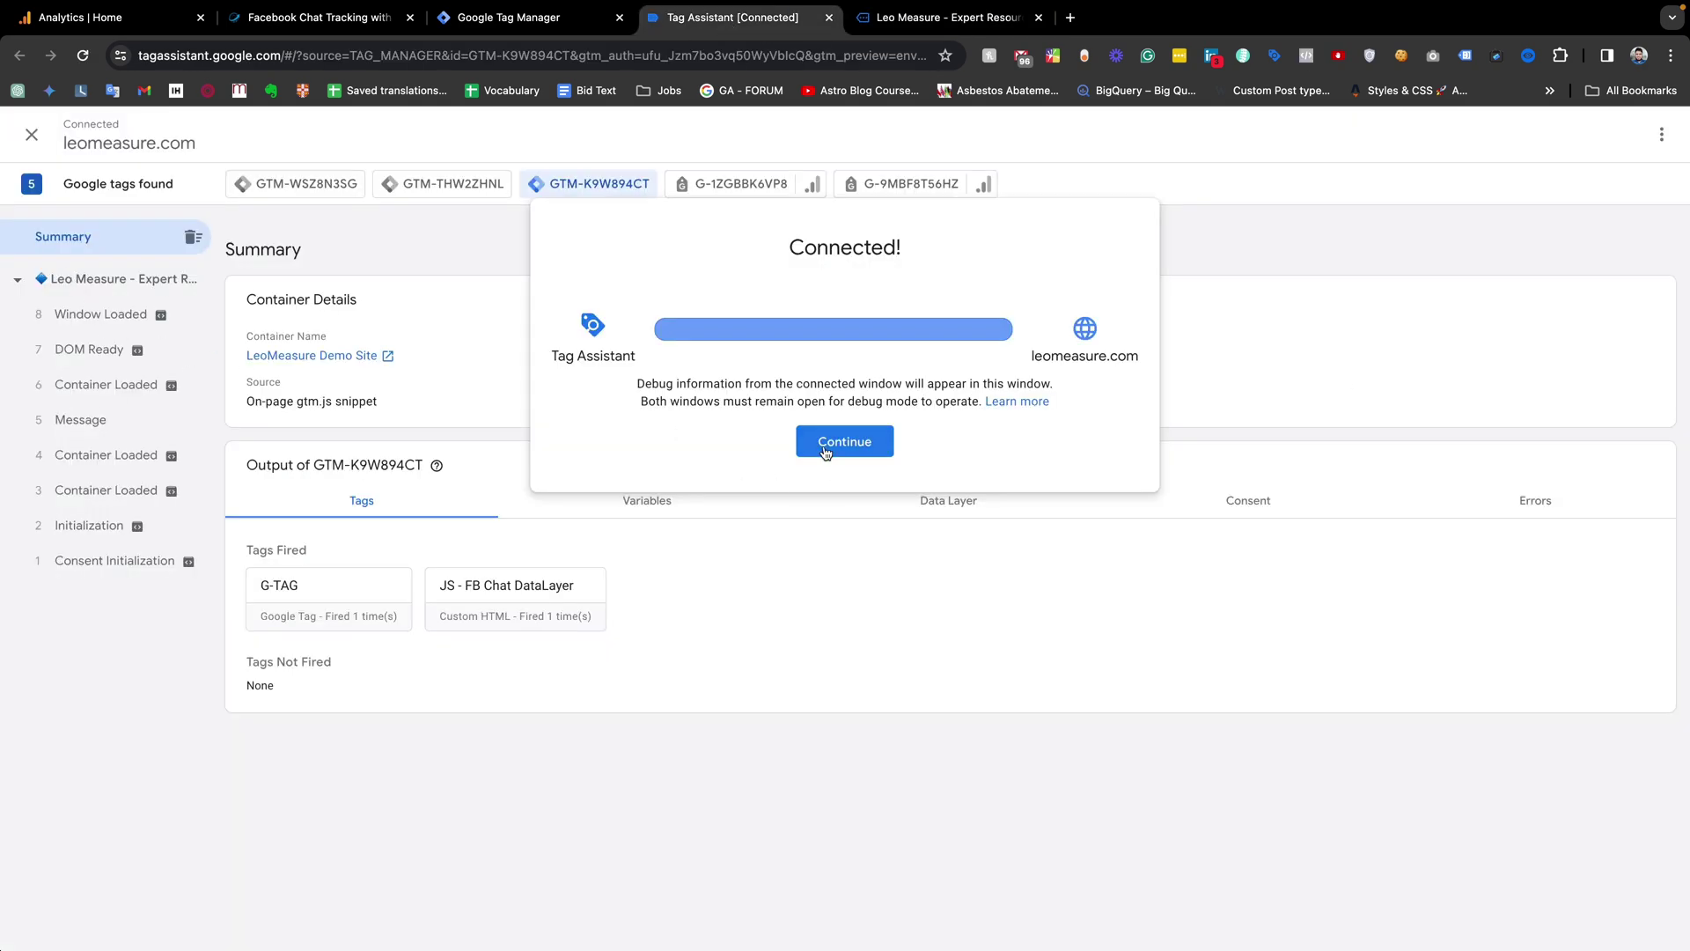
{"action": "left_click", "coordinate": [844, 441]}
{"action": "left_click", "coordinate": [948, 18]}
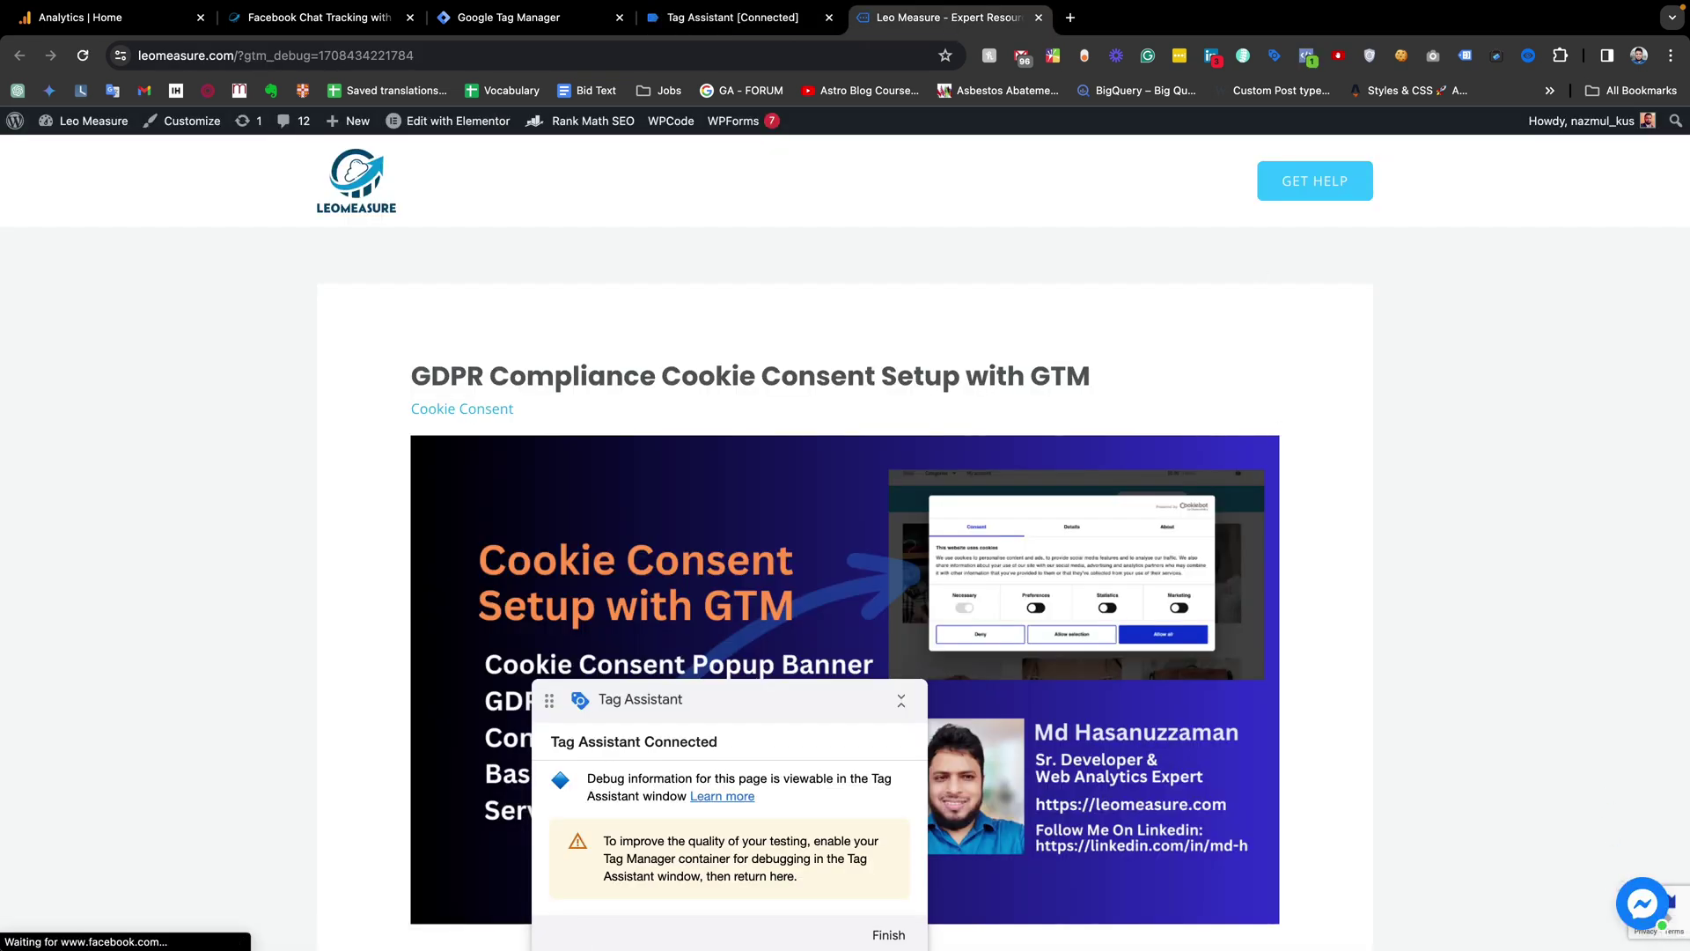
{"action": "left_click", "coordinate": [1643, 906]}
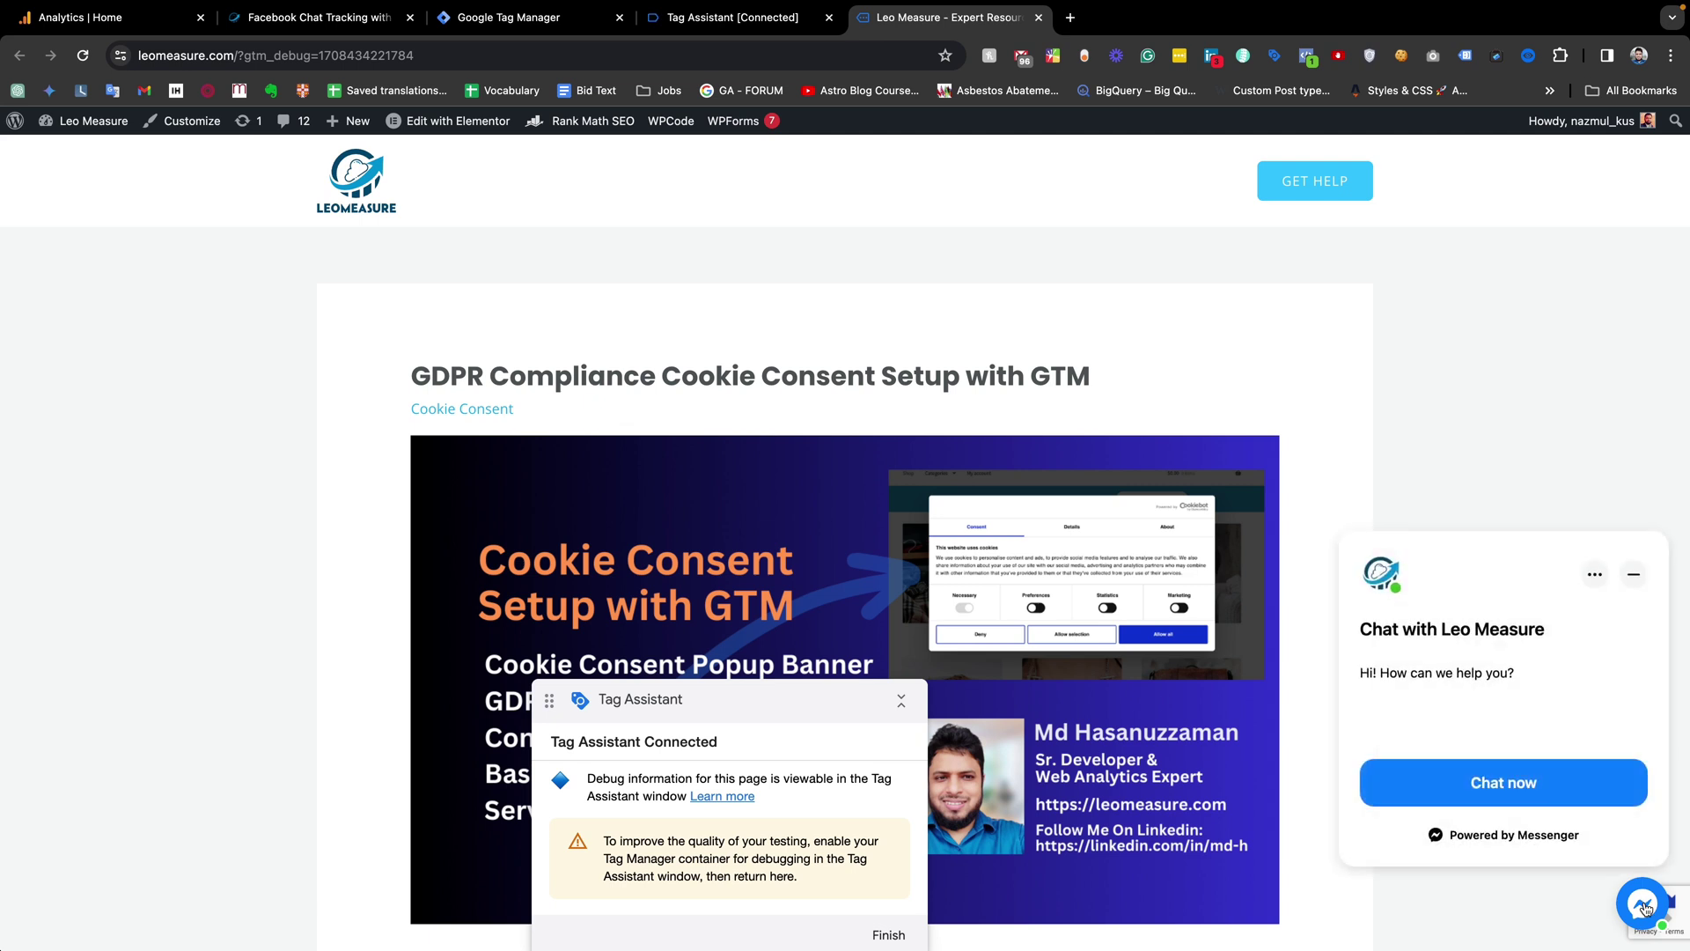
- Inspect the fb_chat_click event's dataLayer push in Tag Assistant, then return to Tag Manager
{"action": "left_click", "coordinate": [724, 18]}
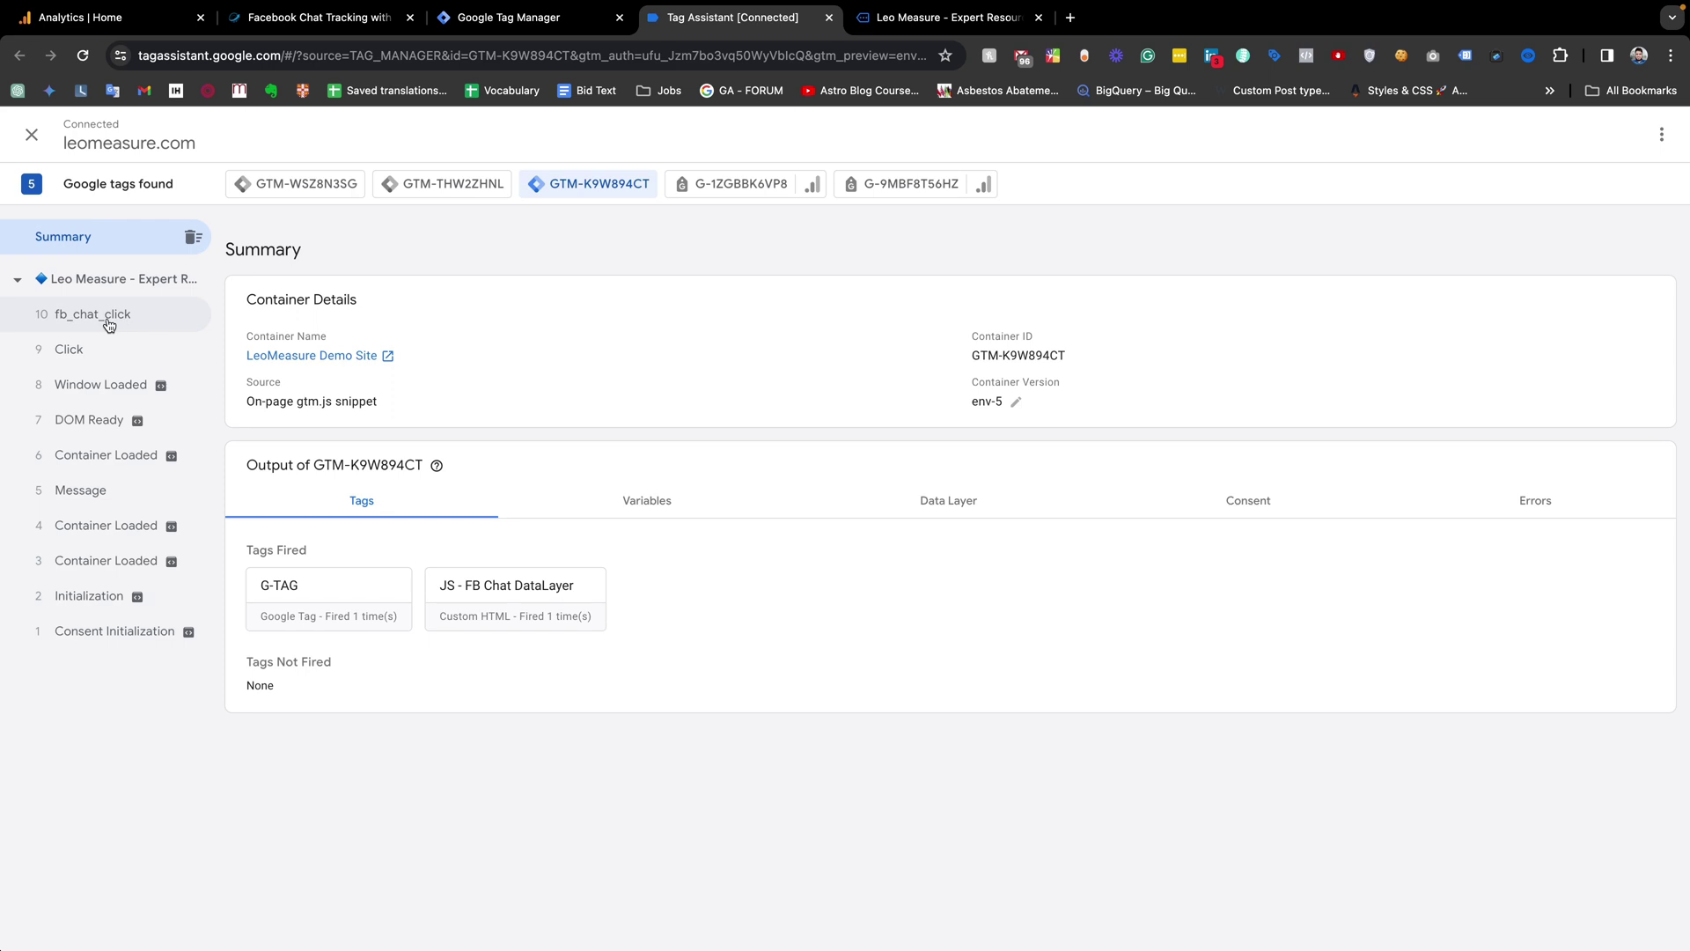
{"action": "left_click", "coordinate": [63, 323]}
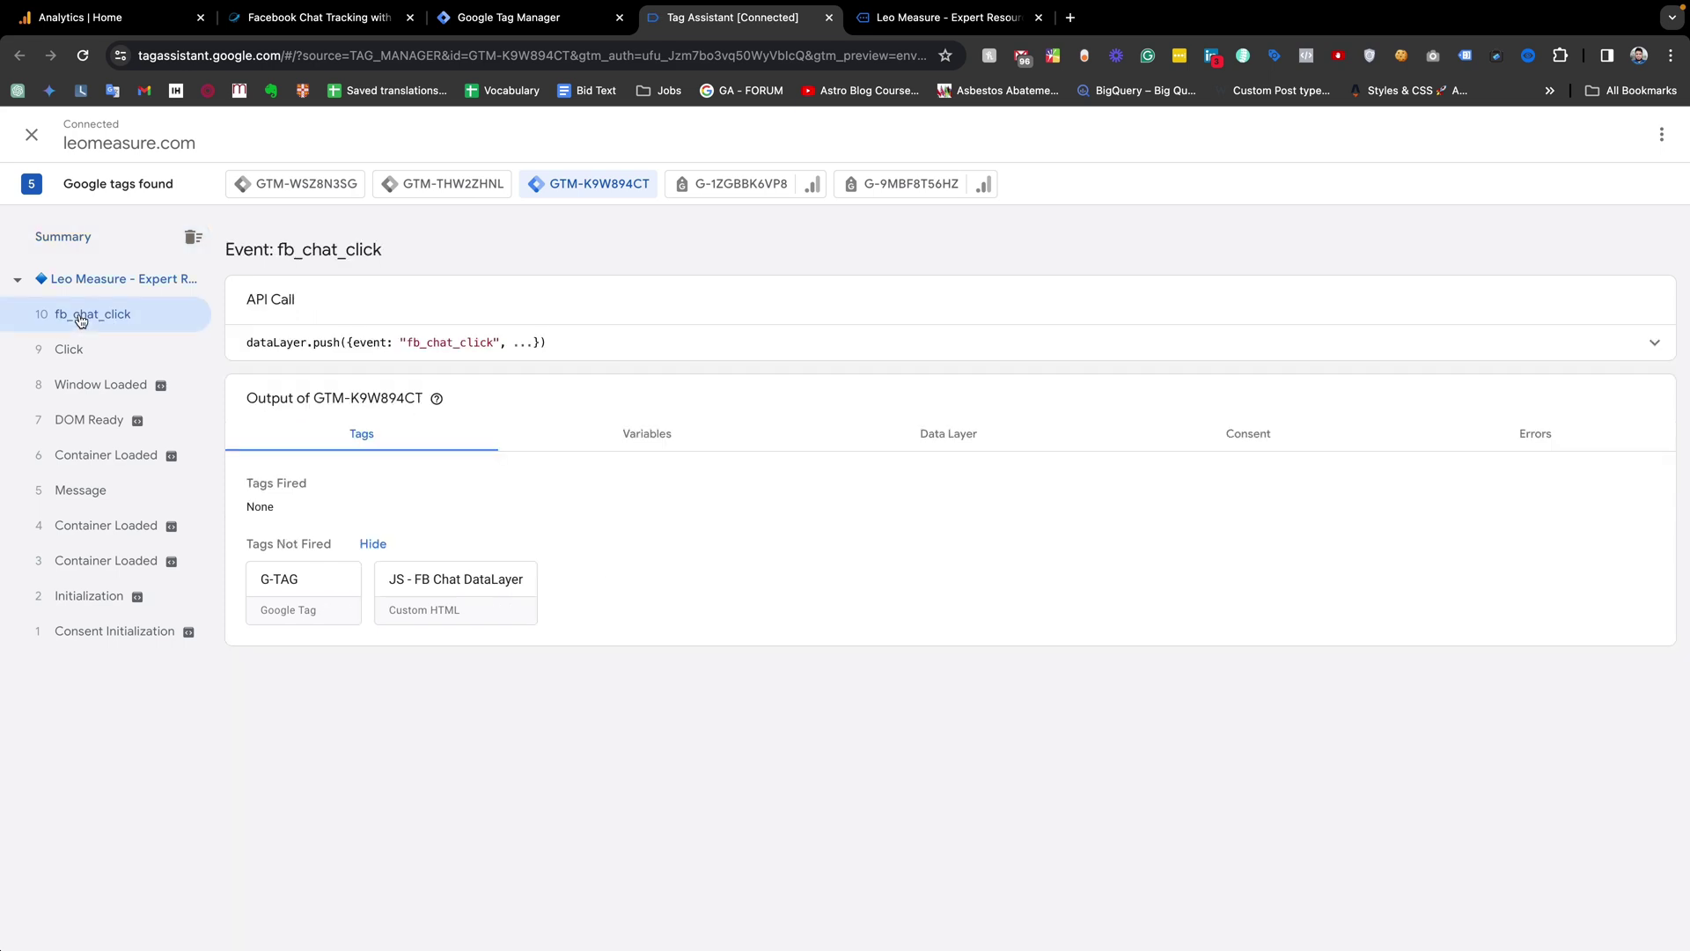
{"action": "left_click", "coordinate": [682, 351]}
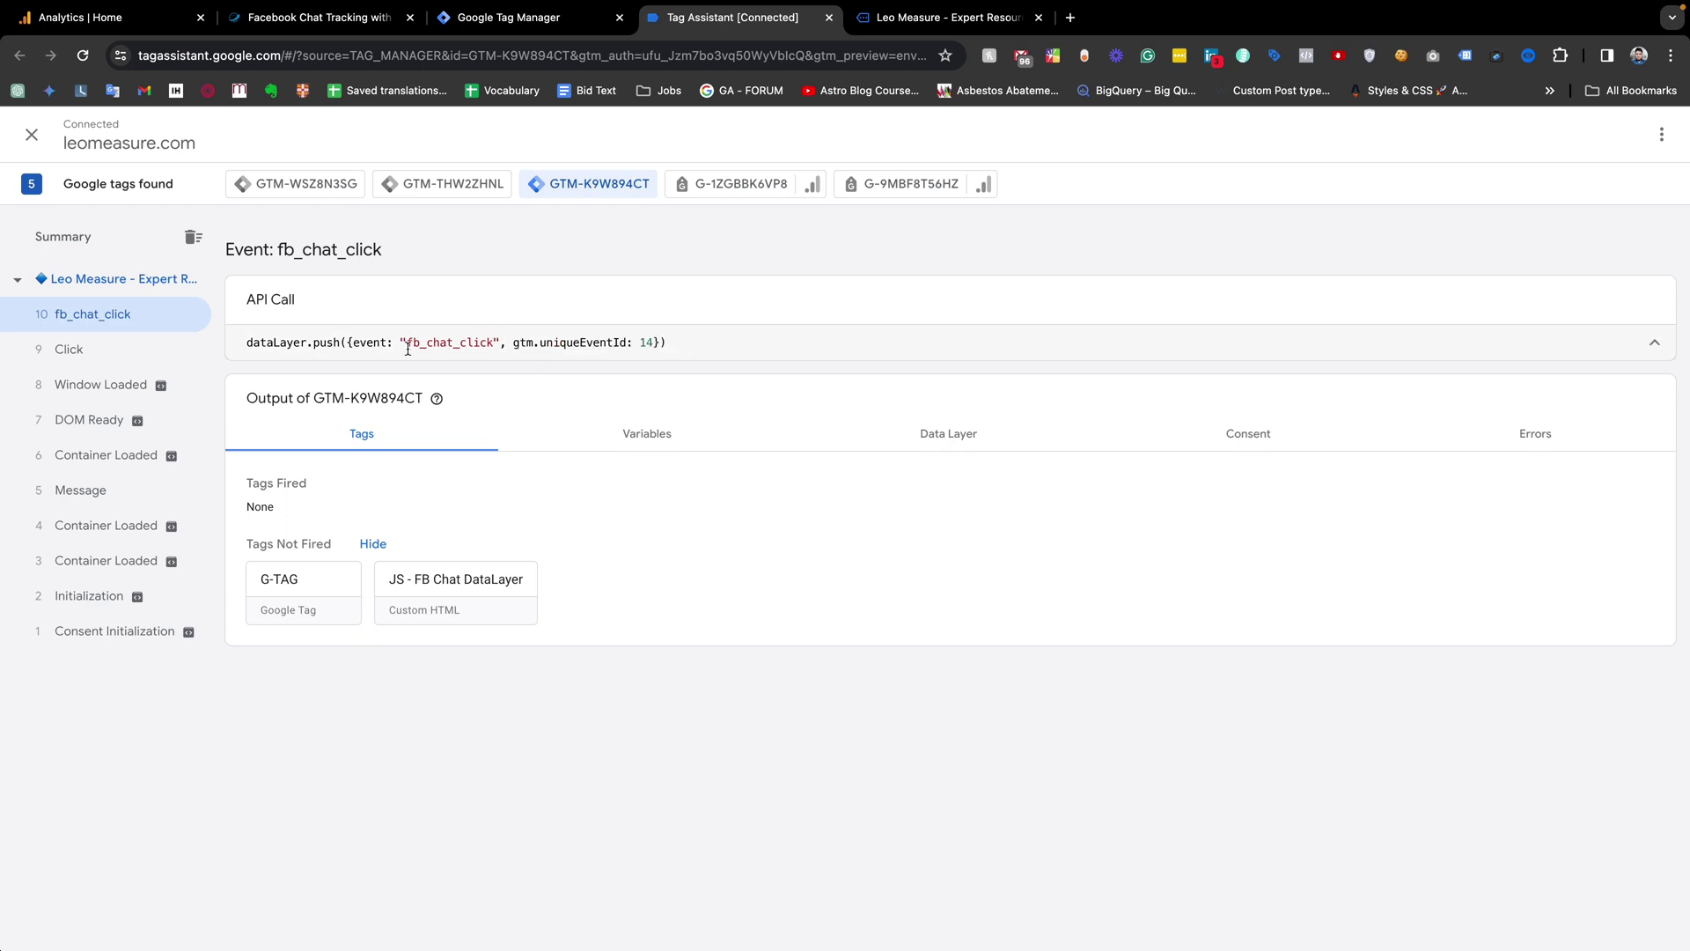
{"action": "left_click_drag", "start_coordinate": [407, 342], "coordinate": [489, 338]}
{"action": "left_click", "coordinate": [508, 18]}
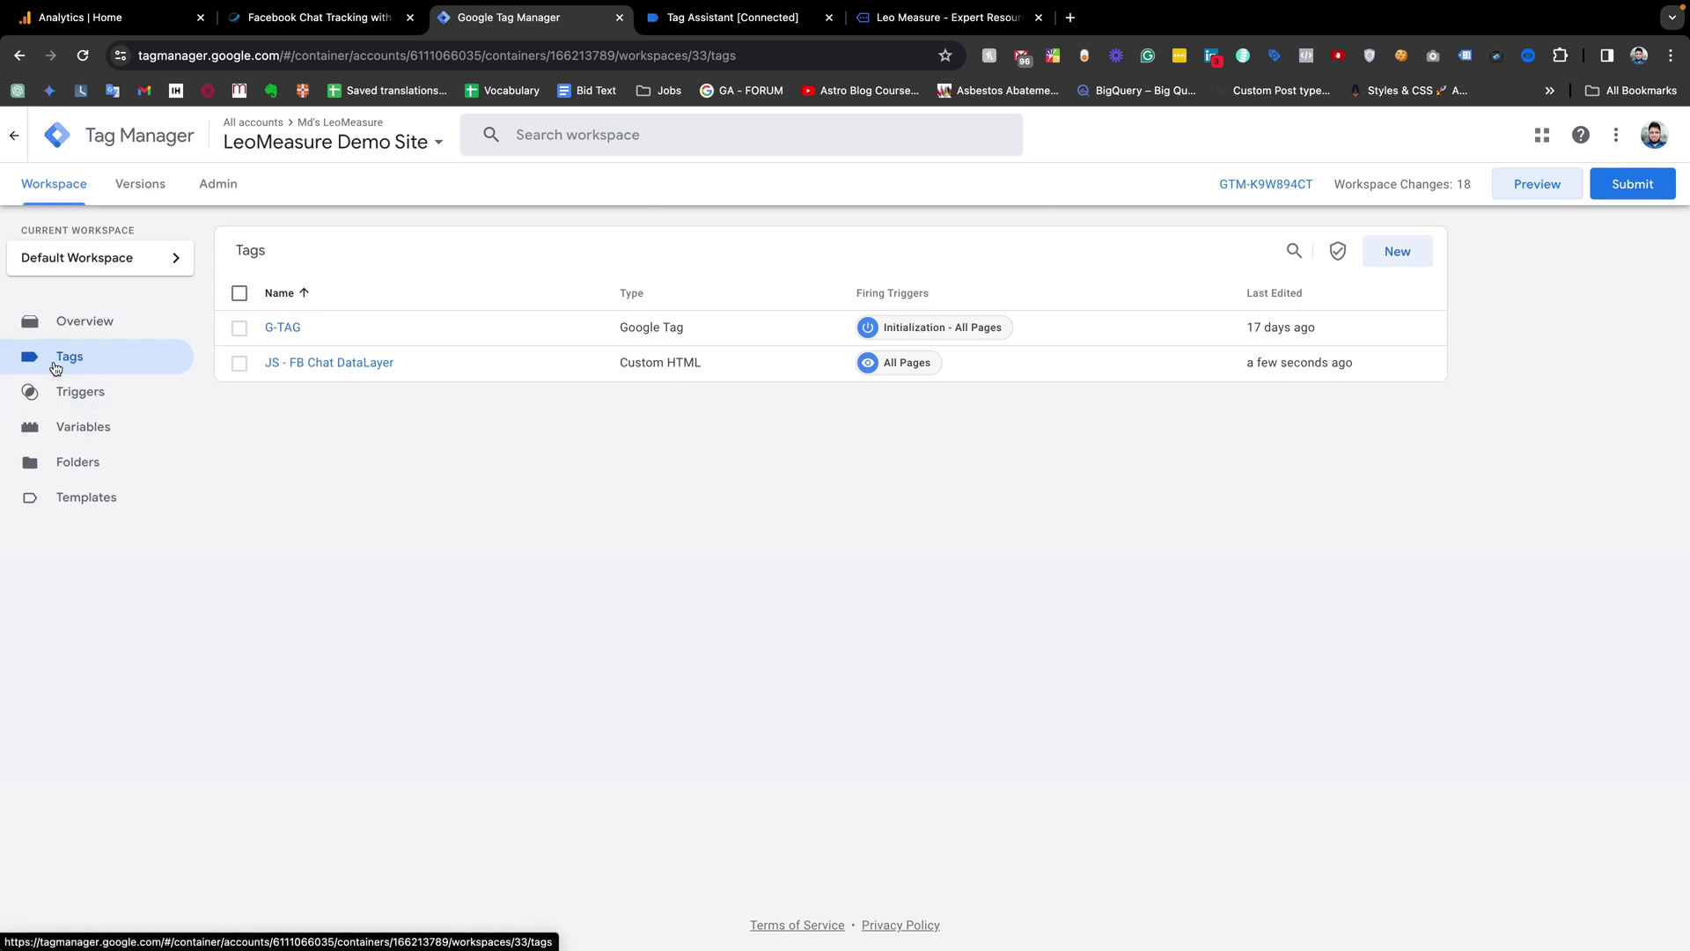
- Create a new trigger and rename it 'FB Chat Click - Trigger'
{"action": "left_click", "coordinate": [88, 394]}
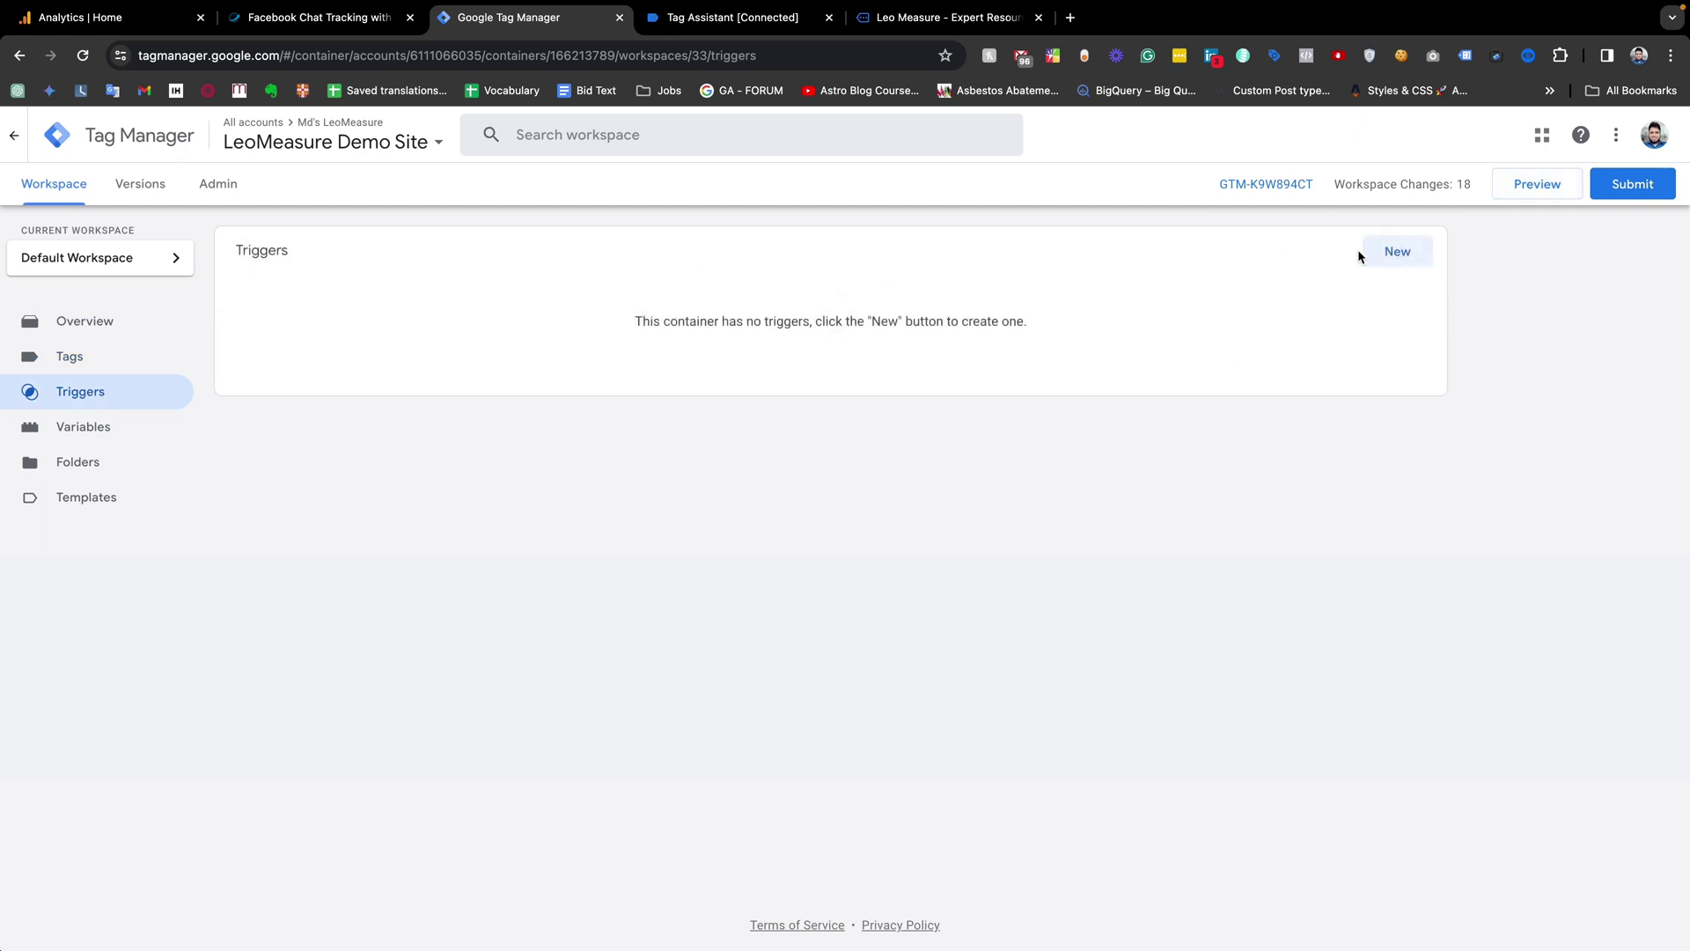
{"action": "left_click", "coordinate": [1398, 250]}
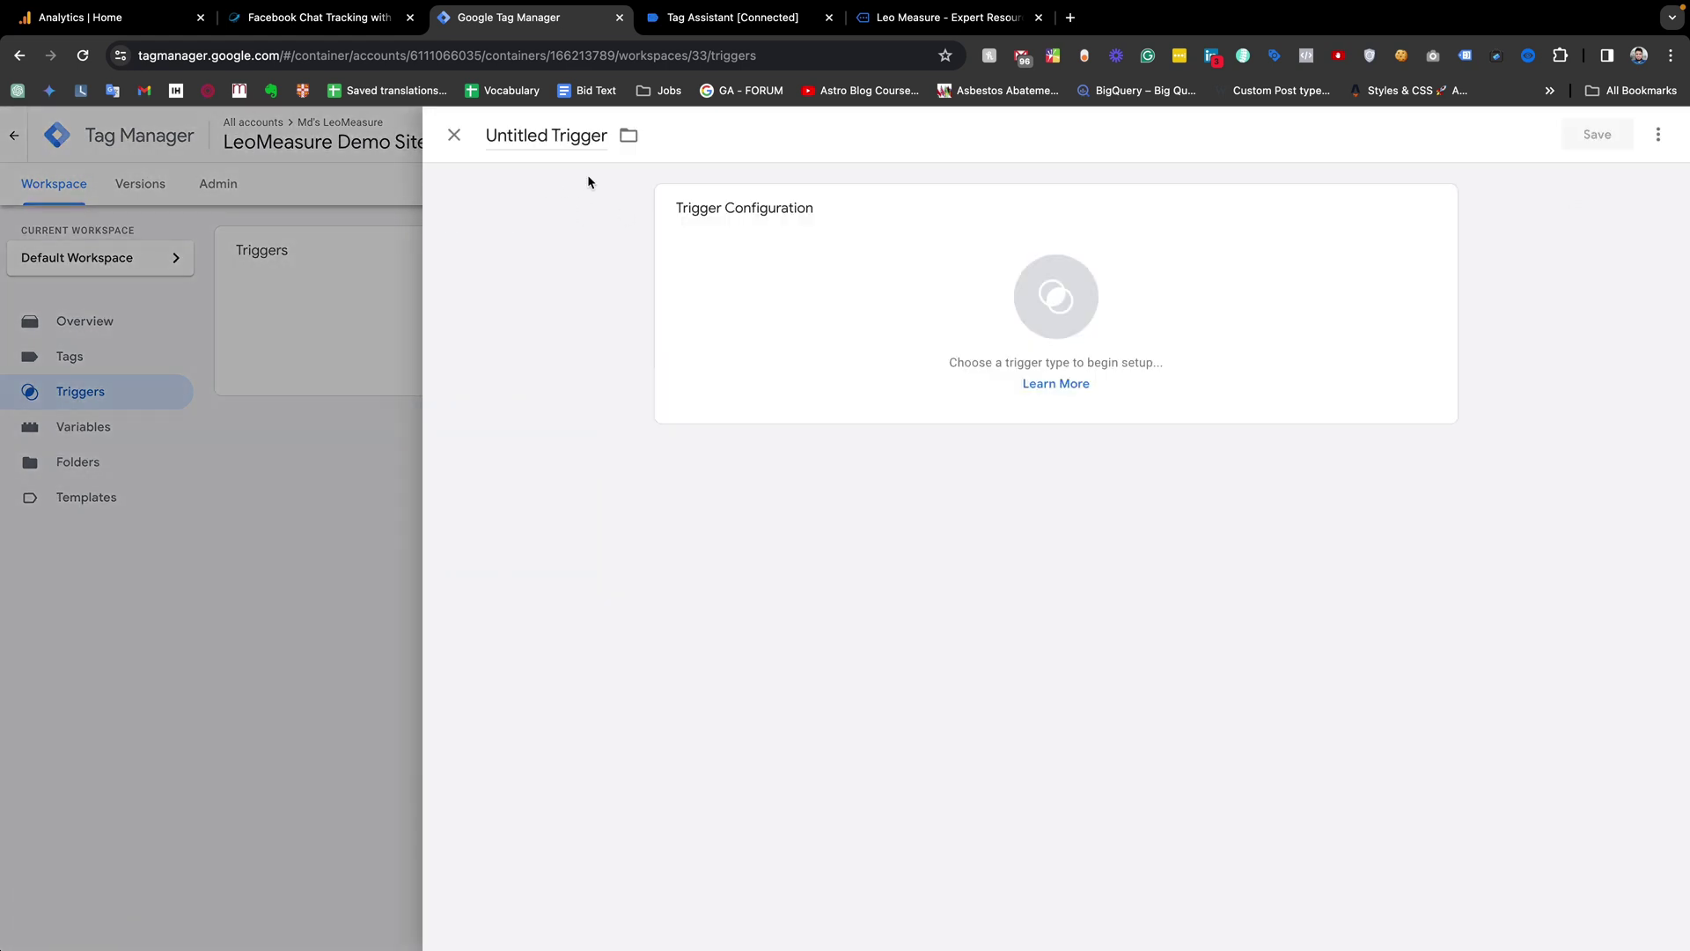
{"action": "double_click", "coordinate": [532, 135]}
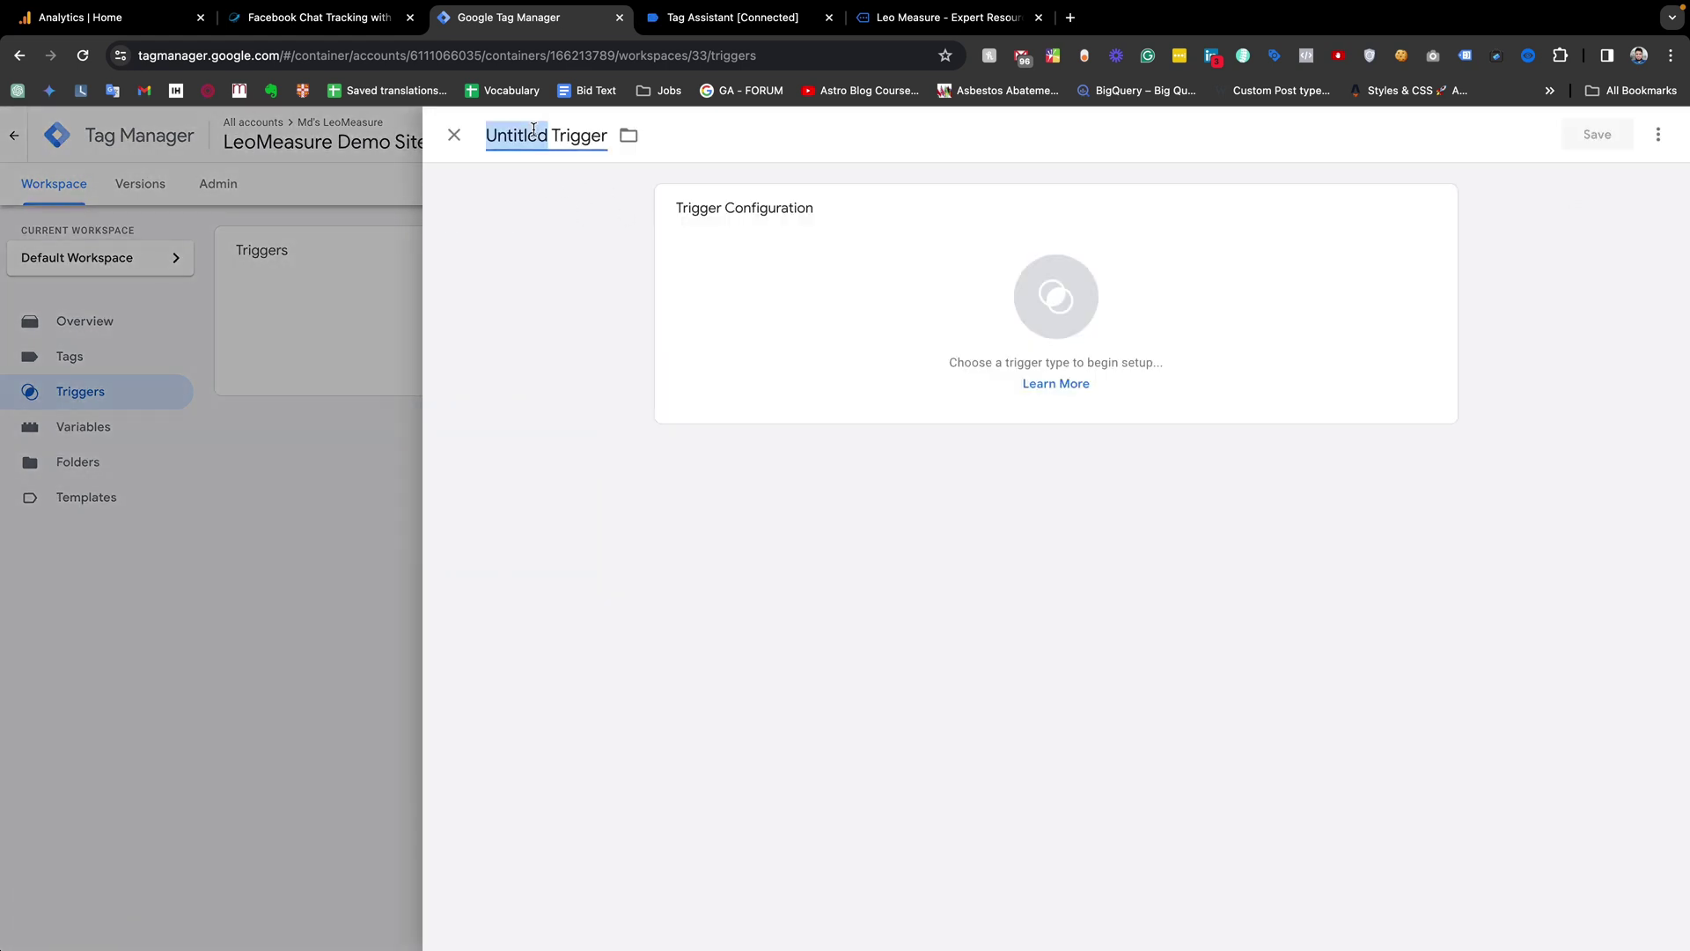
{"action": "type", "text": "FB CHAT"}
{"action": "key", "text": "BackSpace"}
{"action": "key", "text": "BackSpace"}
{"action": "key", "text": "BackSpace"}
{"action": "type", "text": "hat Click -"}
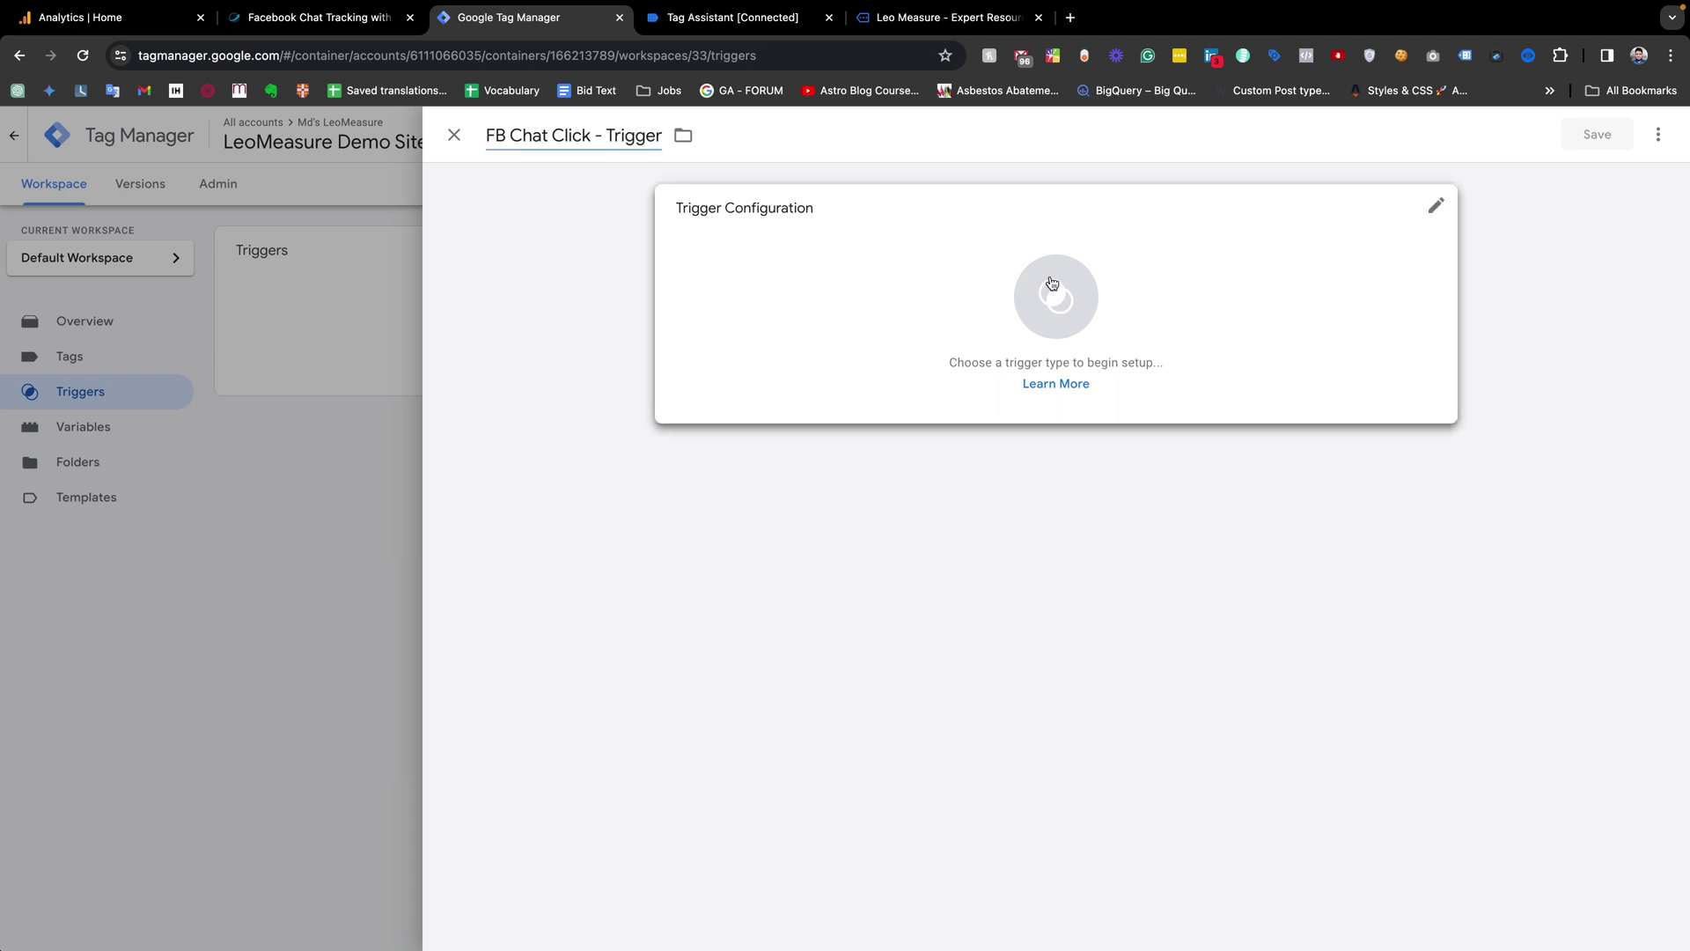
- Make it a Custom Event trigger for fb_chat_click, save it, and go to the tags list
{"action": "left_click", "coordinate": [897, 296]}
{"action": "scroll", "coordinate": [1276, 630], "scroll_direction": "down", "scroll_amount": 3}
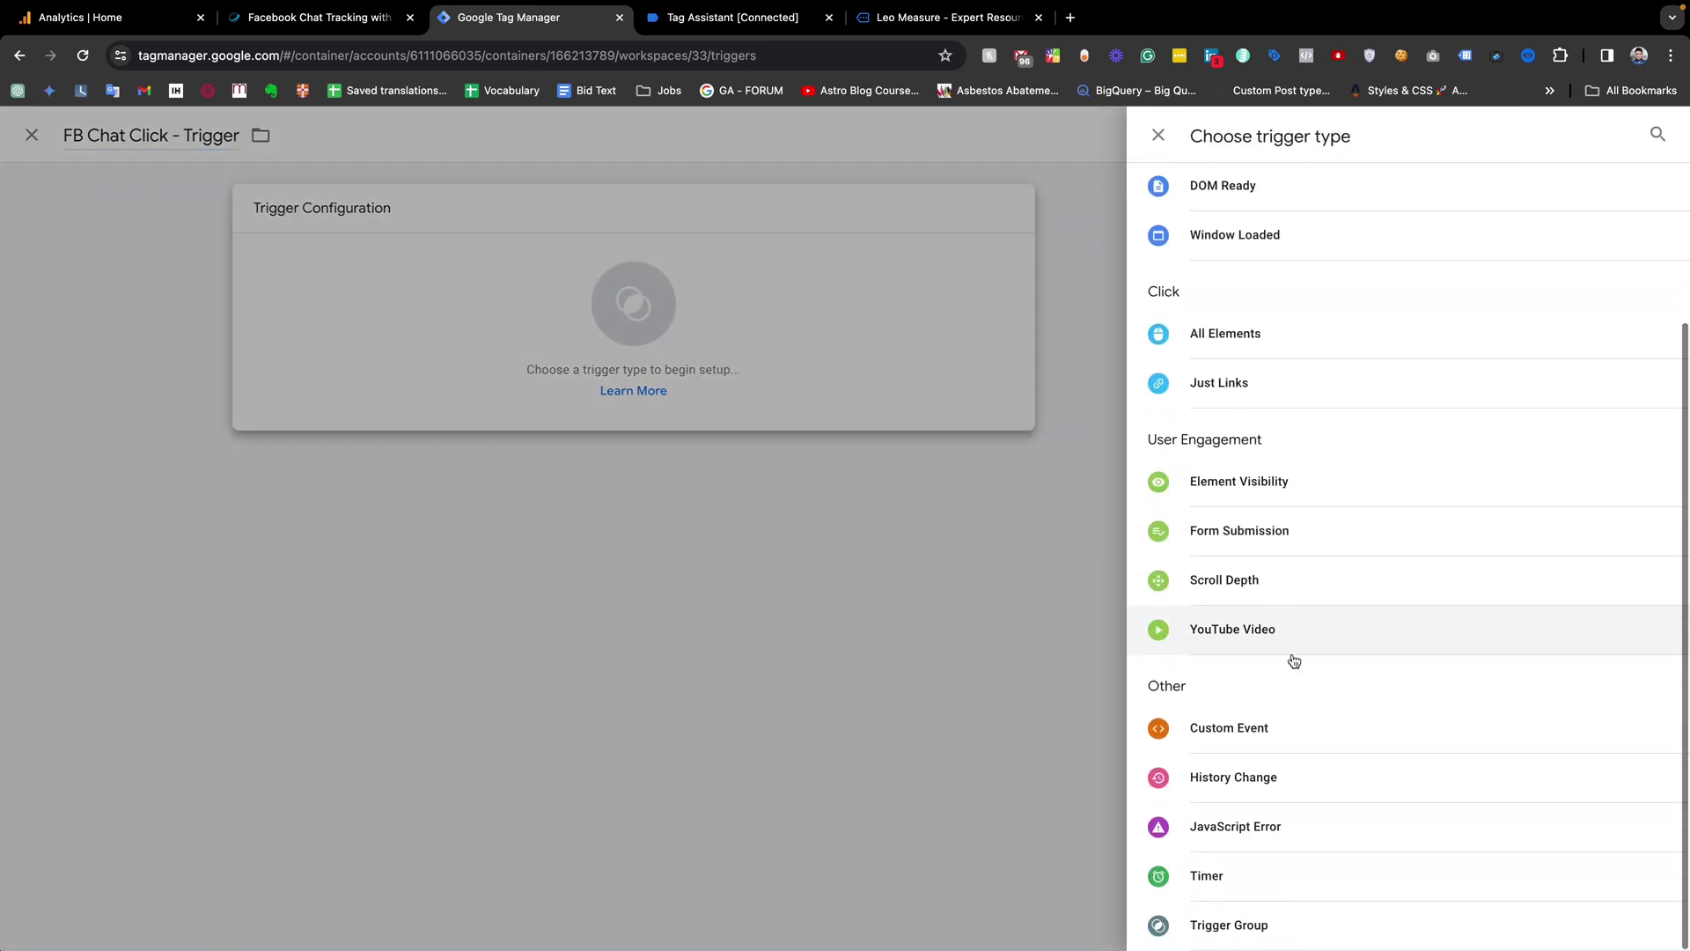
{"action": "left_click", "coordinate": [1228, 741]}
{"action": "left_click", "coordinate": [819, 385]}
{"action": "type", "text": "fb_chat_click"}
{"action": "left_click", "coordinate": [713, 17]}
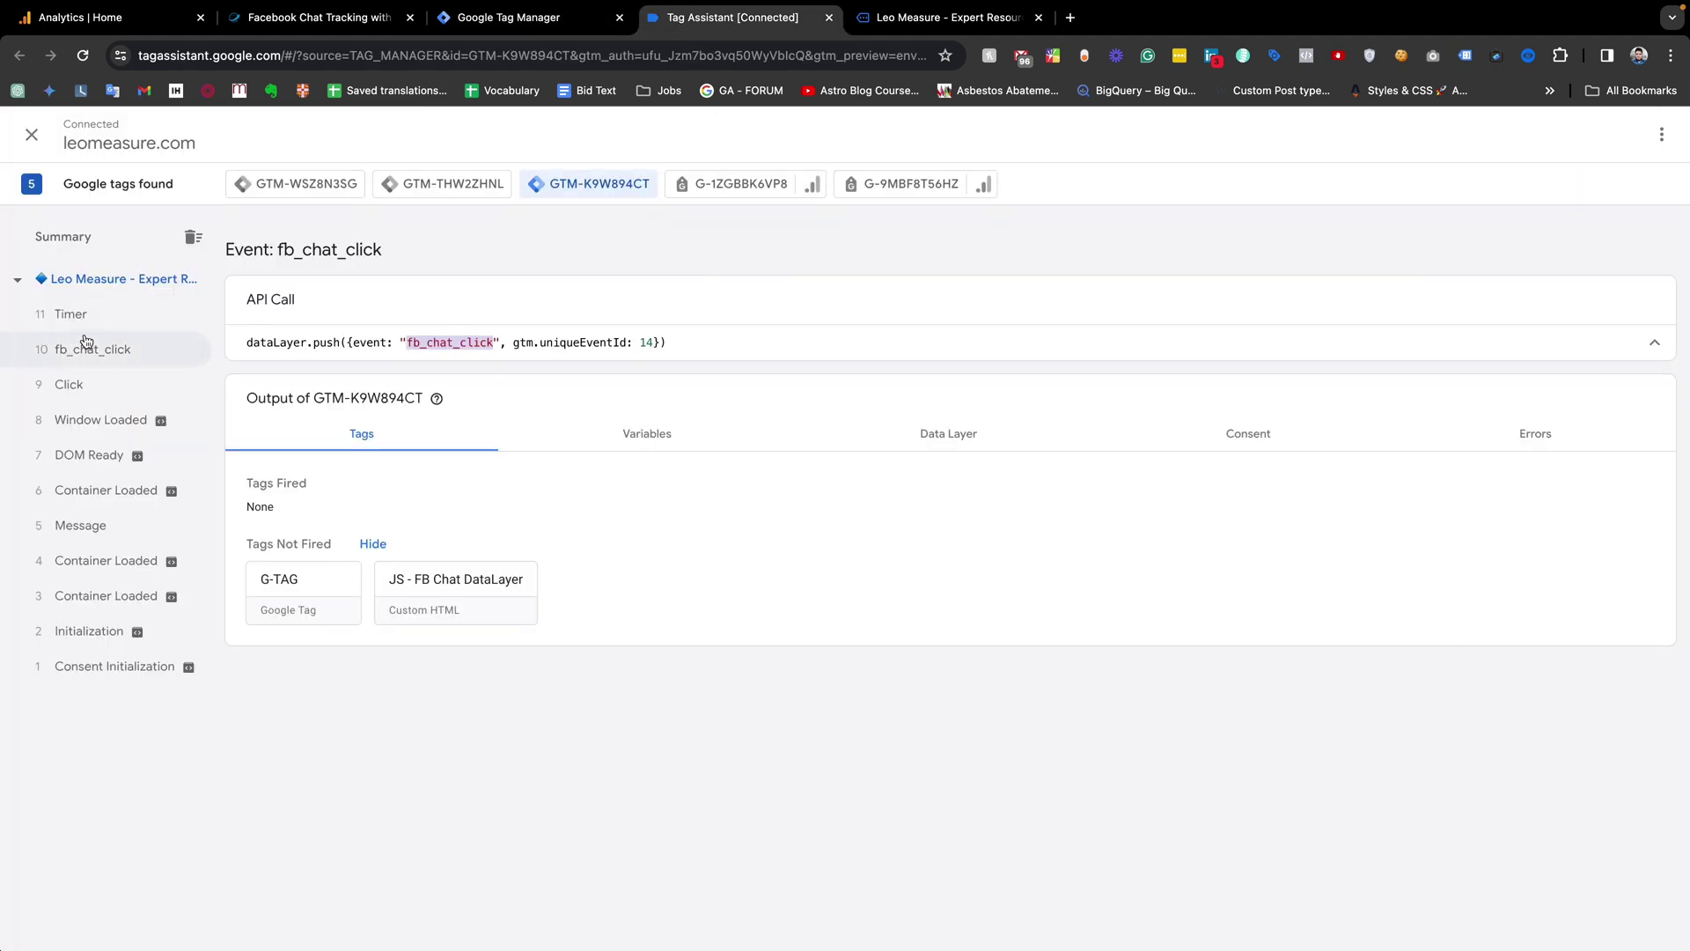
{"action": "left_click", "coordinate": [539, 17]}
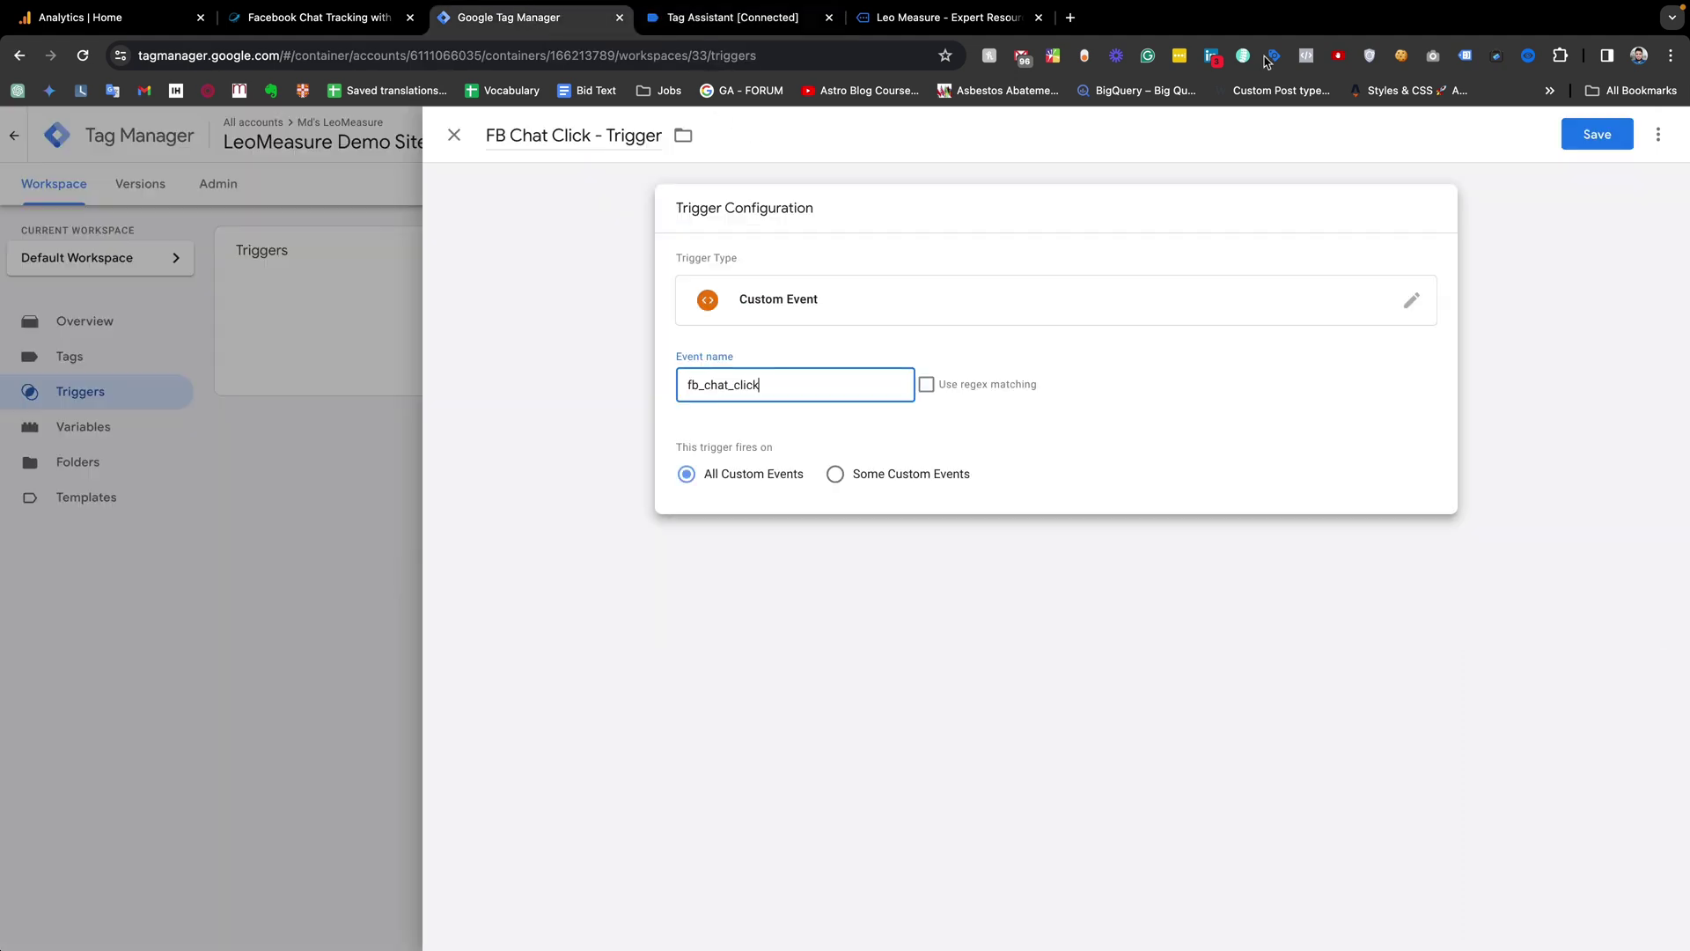
{"action": "left_click", "coordinate": [1598, 135]}
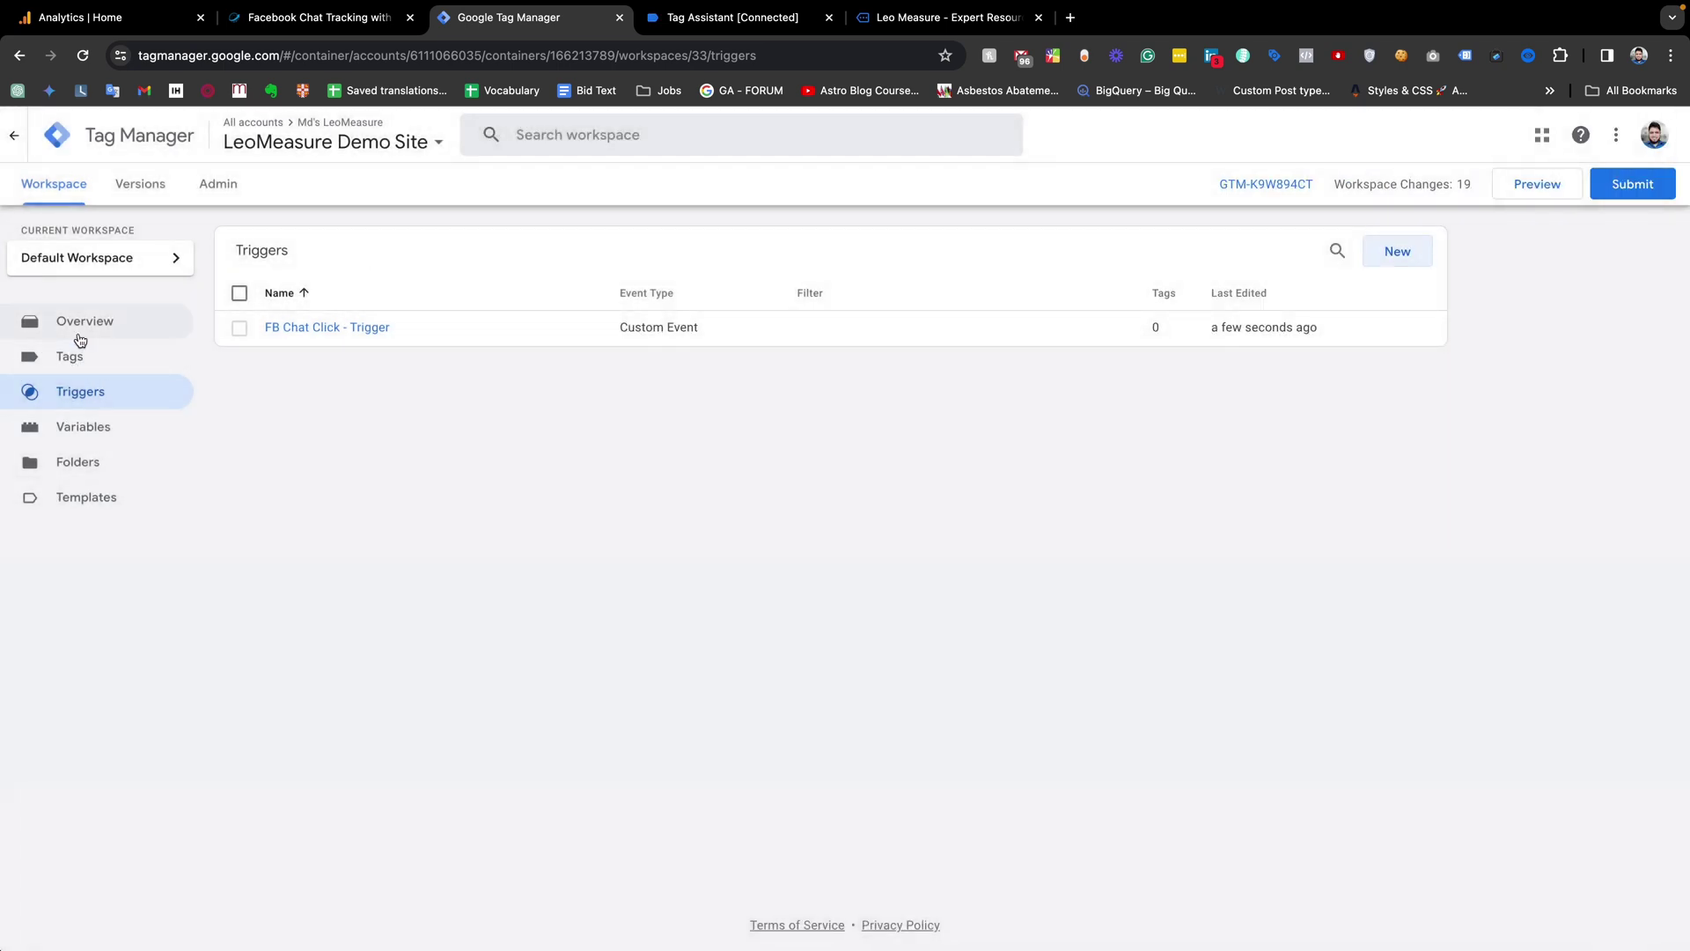
{"action": "left_click", "coordinate": [73, 359]}
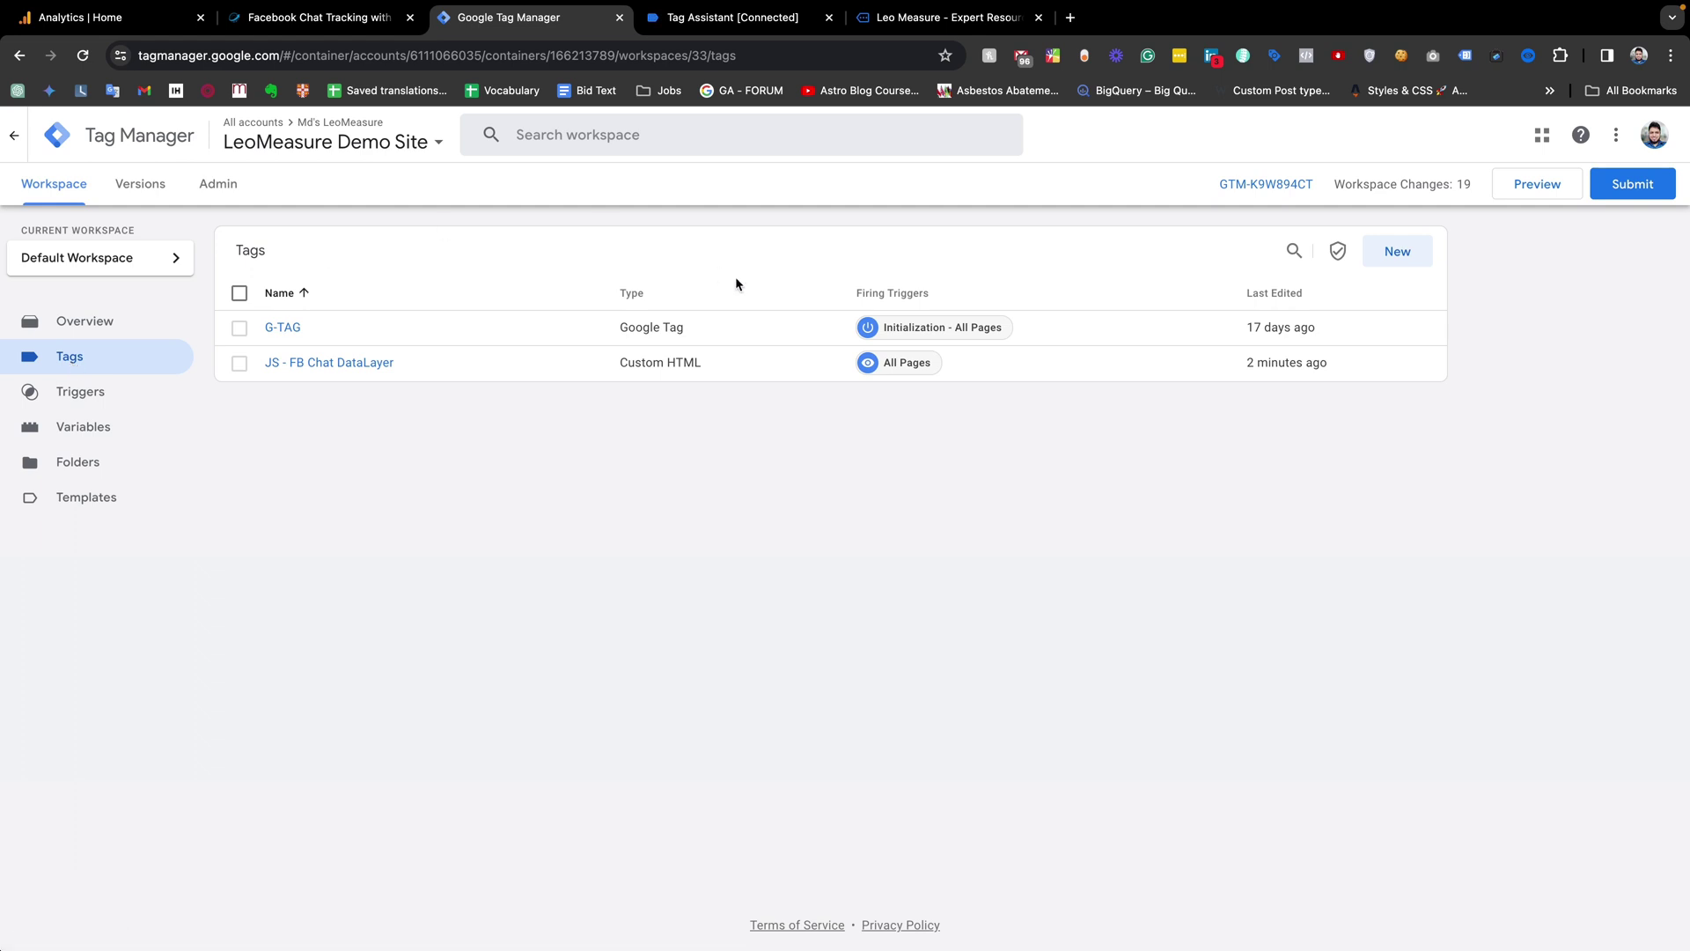
- Create a new tag named 'GA4 - FB Chat Click' of type Google Analytics GA4 Event
{"action": "left_click", "coordinate": [1399, 253]}
{"action": "left_click", "coordinate": [551, 136]}
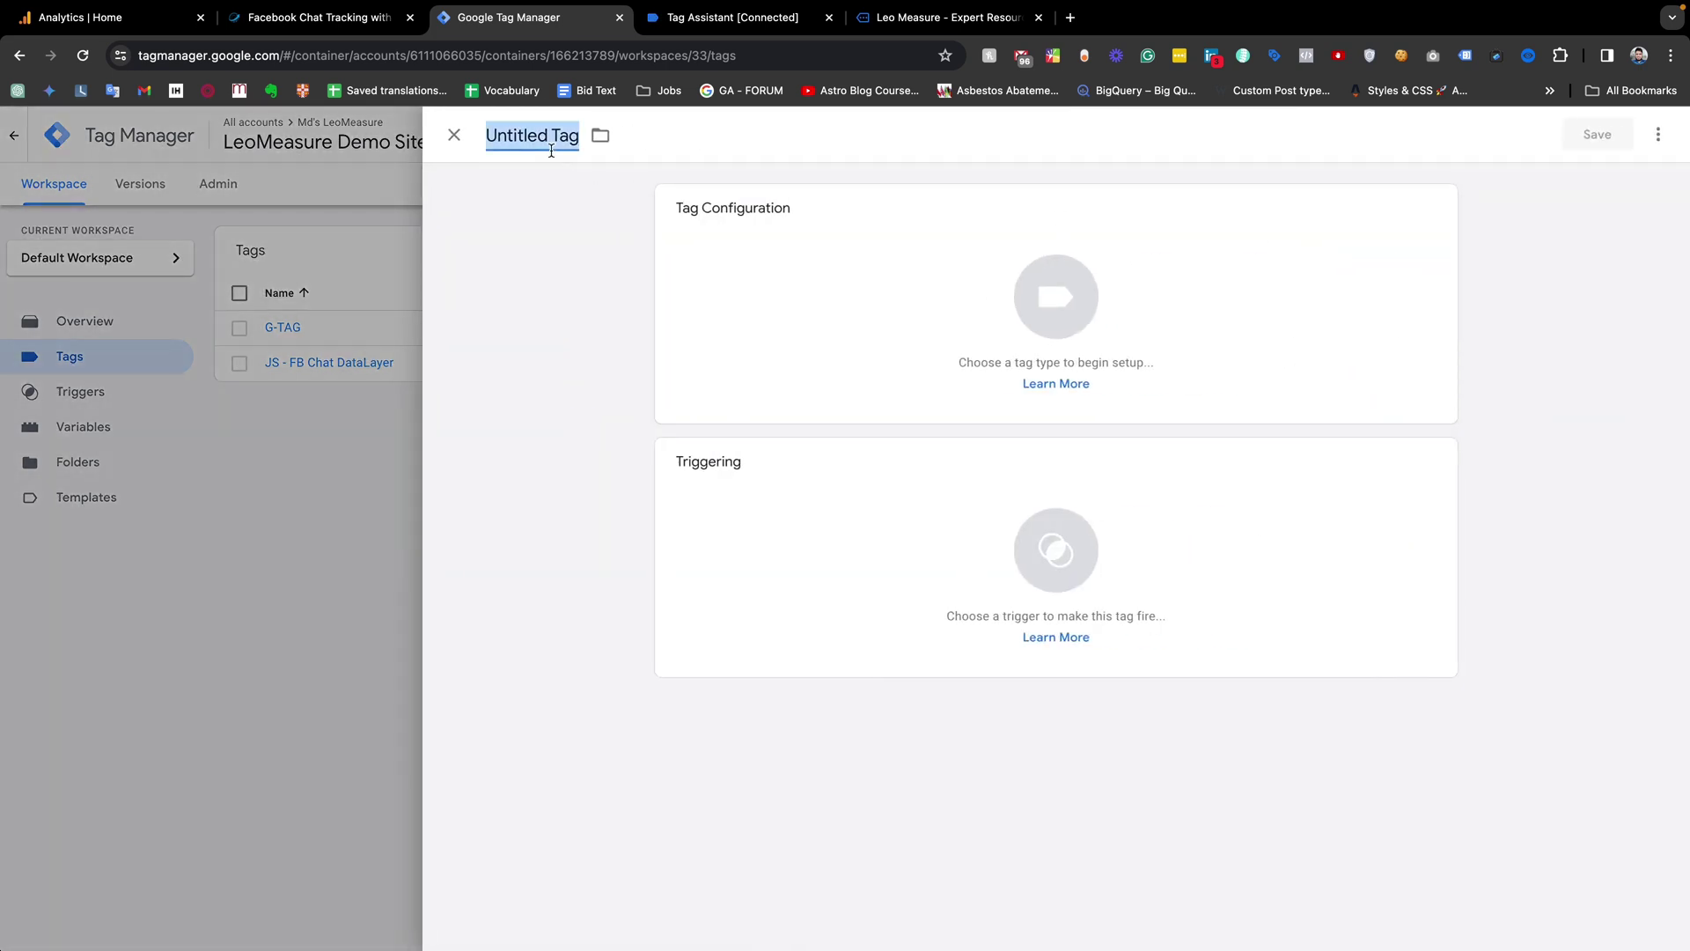
{"action": "type", "text": "GA4 - FB Chat Click"}
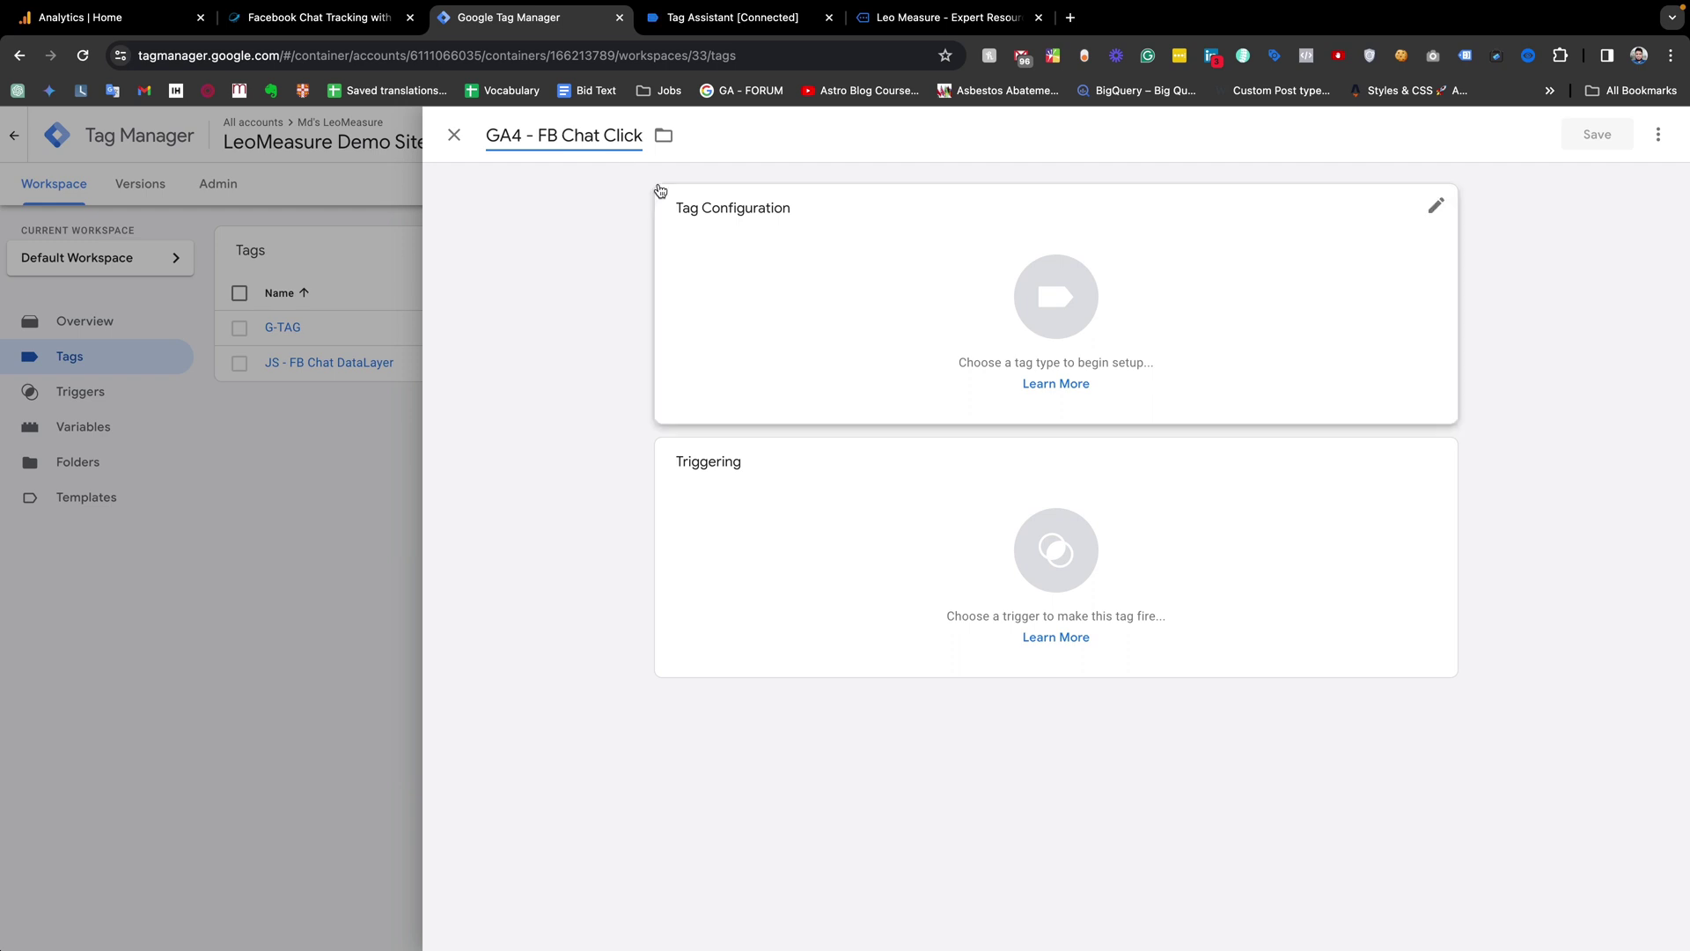
{"action": "mouse_move", "coordinate": [948, 317]}
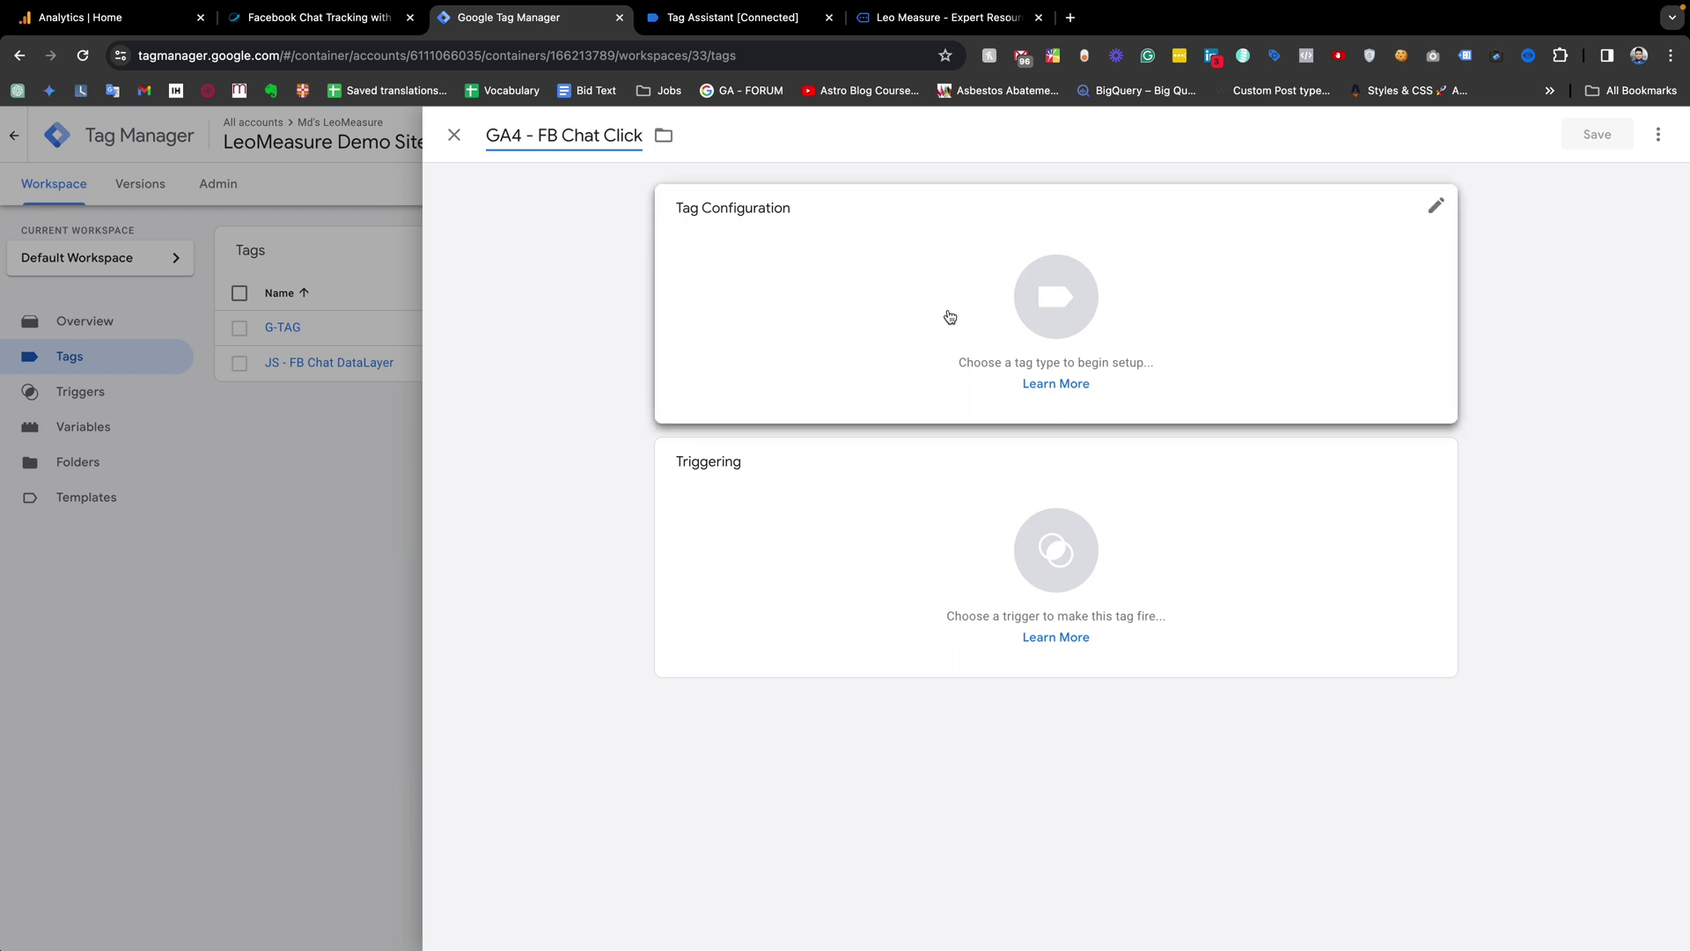
{"action": "left_click", "coordinate": [1055, 314]}
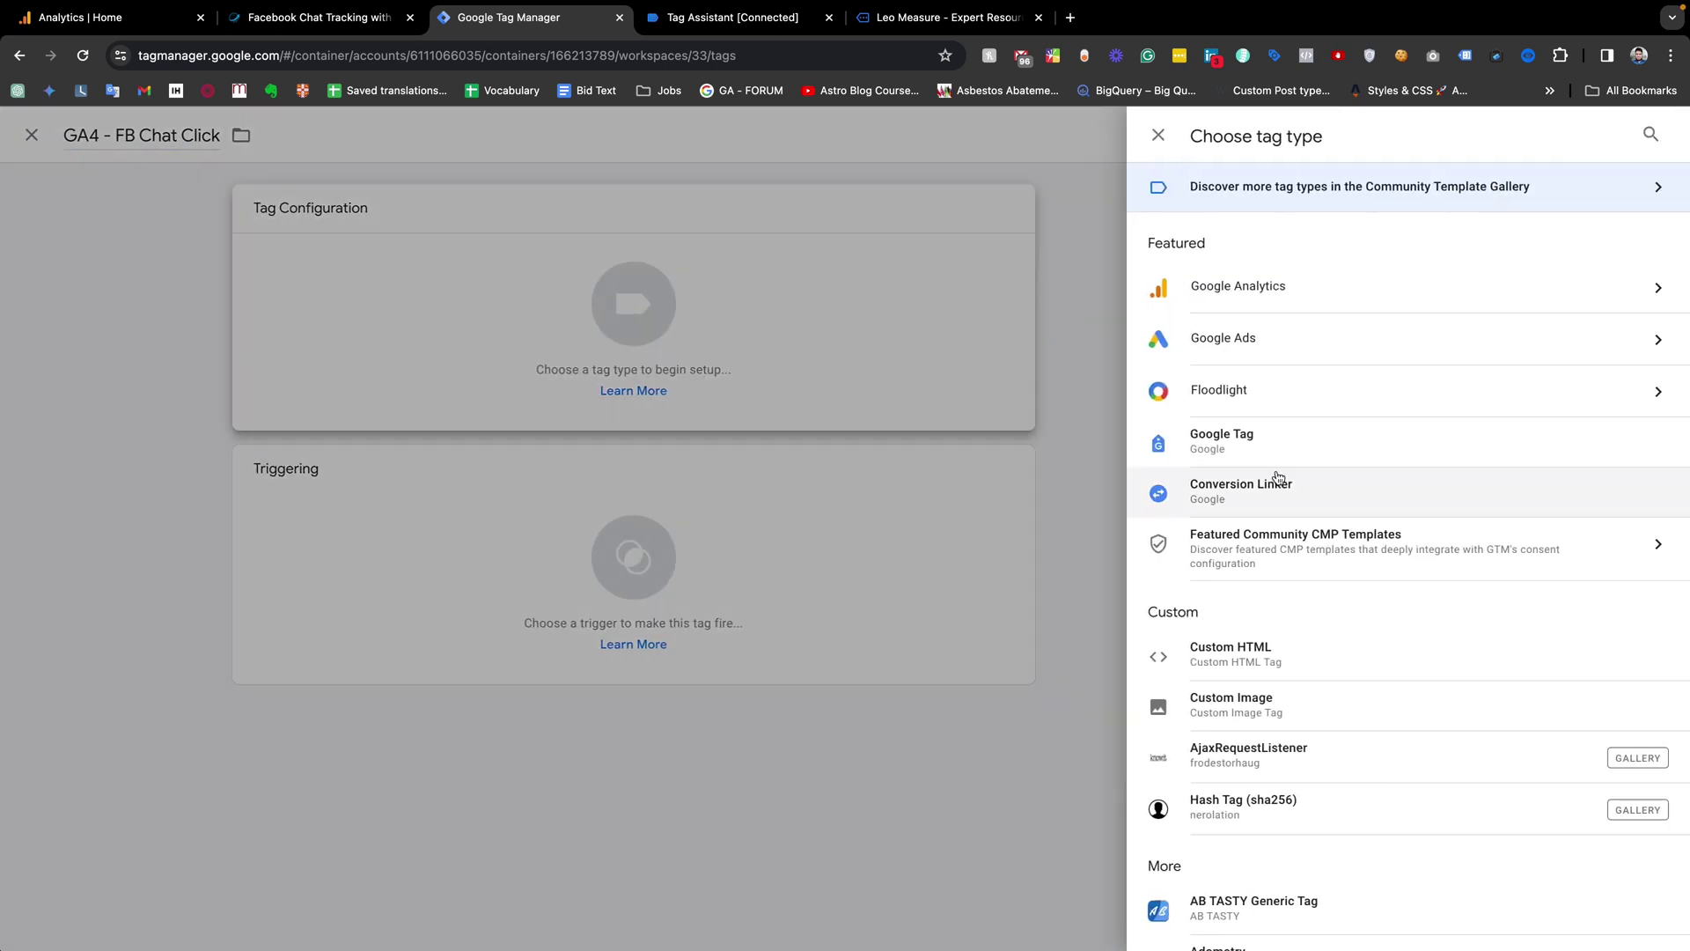
{"action": "scroll", "coordinate": [1275, 470], "scroll_direction": "down", "scroll_amount": 2}
{"action": "scroll", "coordinate": [1276, 469], "scroll_direction": "up", "scroll_amount": 2}
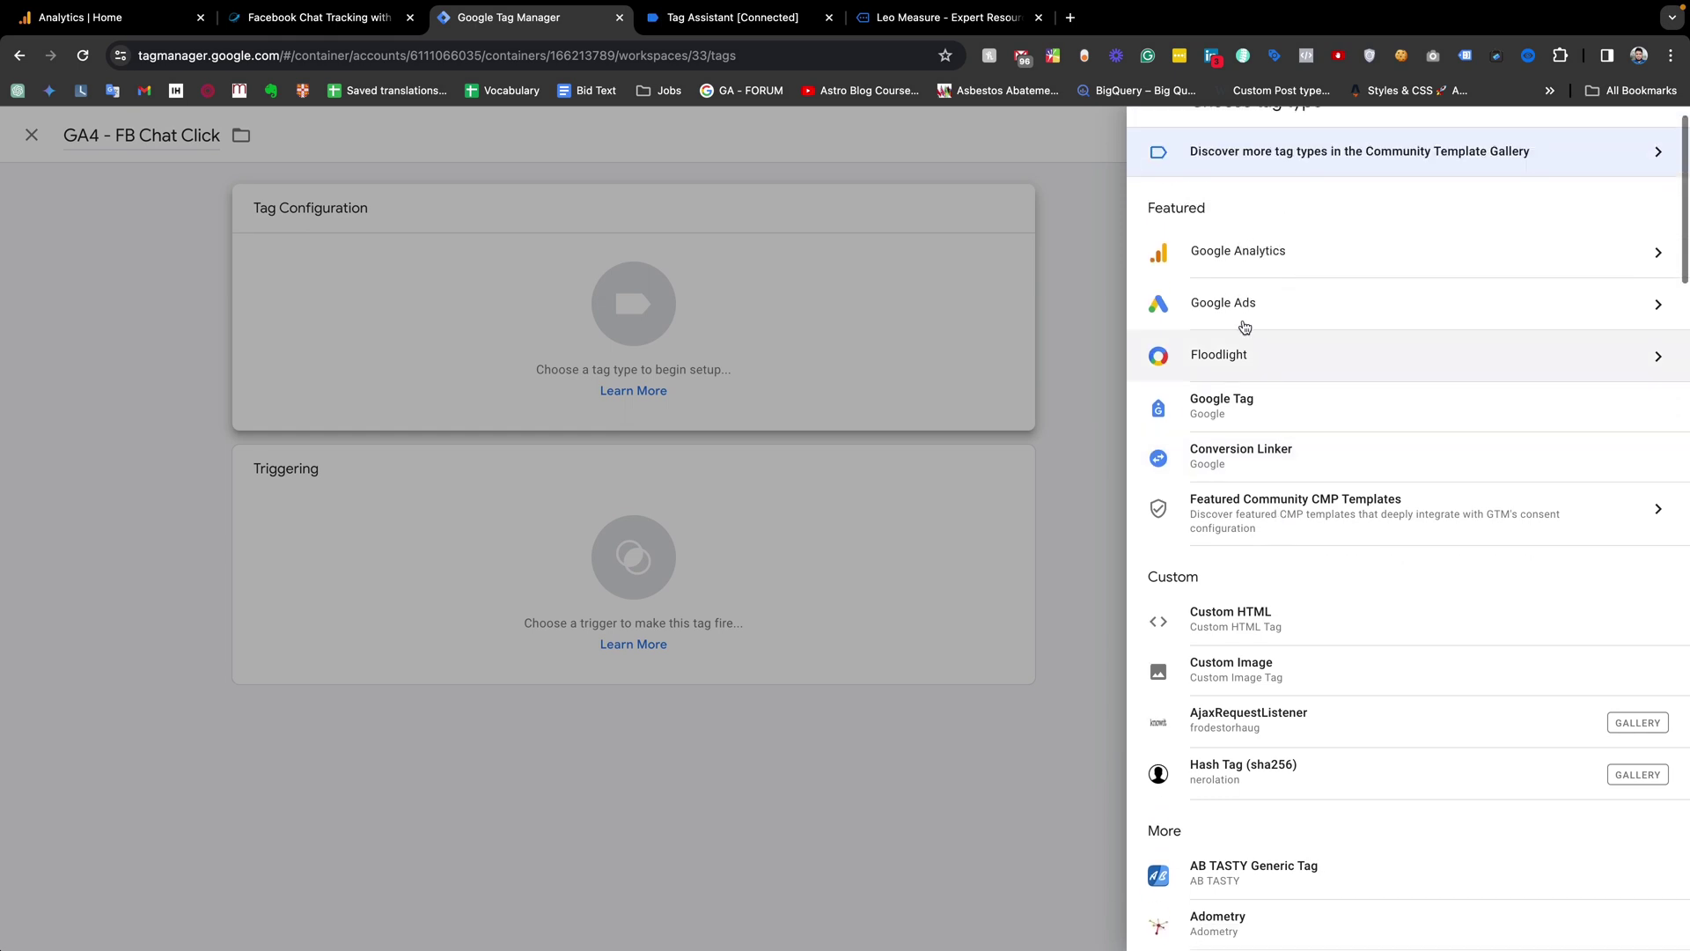
{"action": "left_click", "coordinate": [1294, 253]}
{"action": "left_click", "coordinate": [1337, 275]}
- Use the Measurement ID constant, event name fb_chat, fire on FB Chat Click - Trigger, and save
{"action": "left_click", "coordinate": [911, 392]}
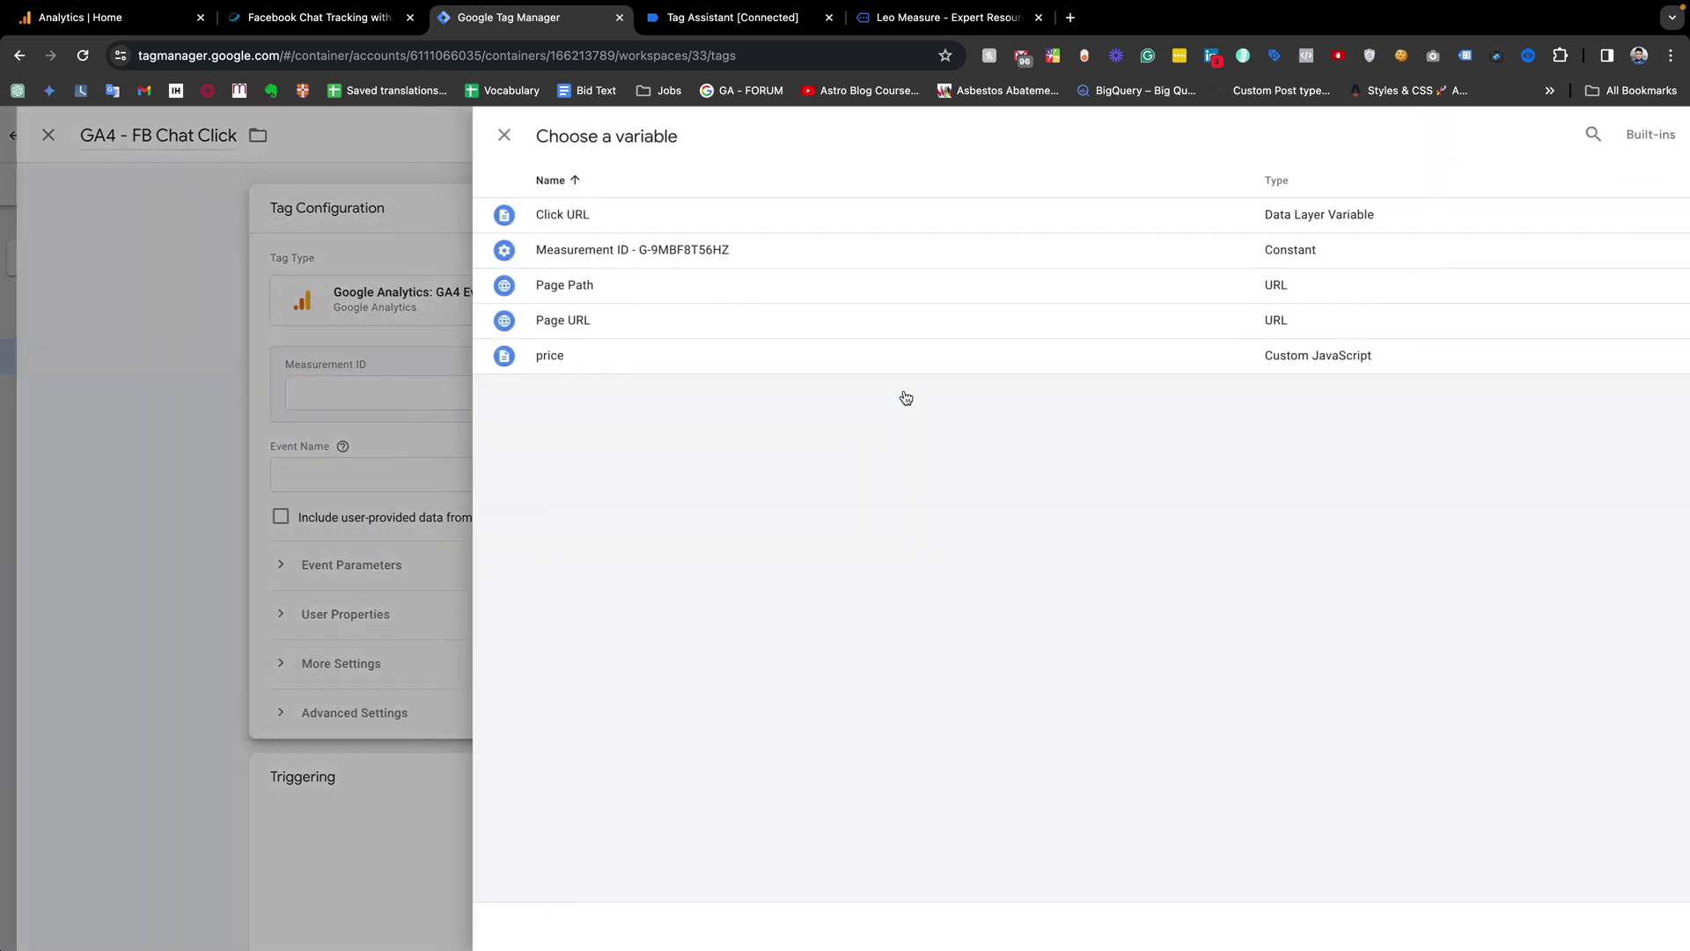
{"action": "left_click", "coordinate": [540, 249]}
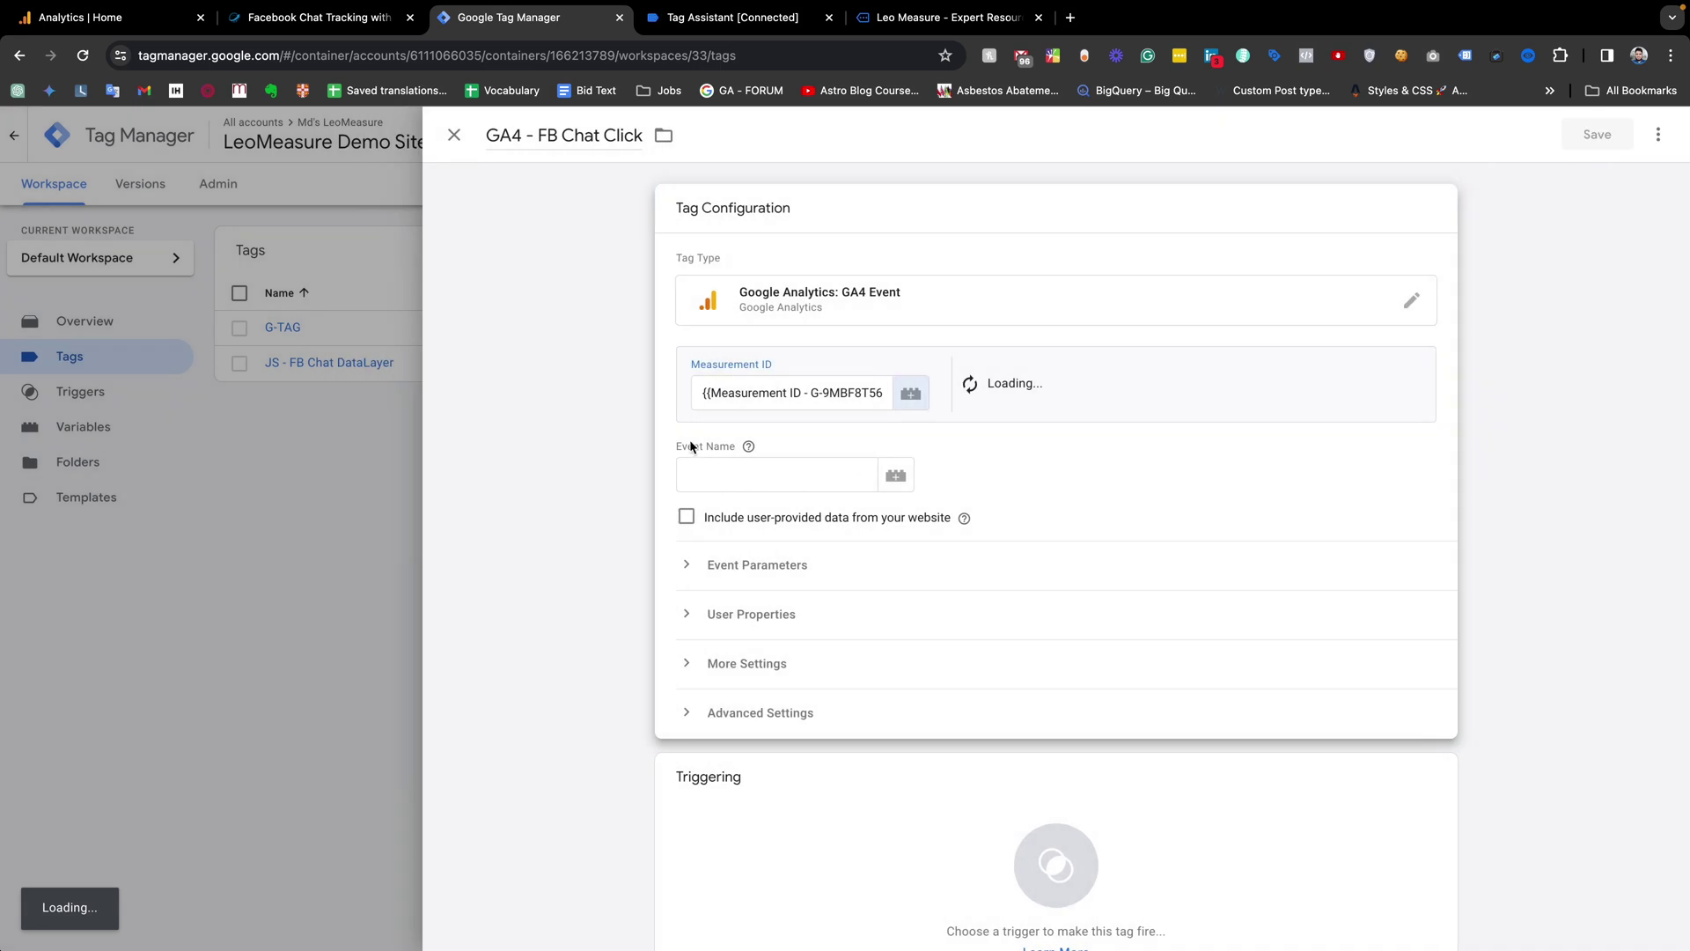
{"action": "left_click", "coordinate": [721, 475]}
{"action": "type", "text": "fb_chat"}
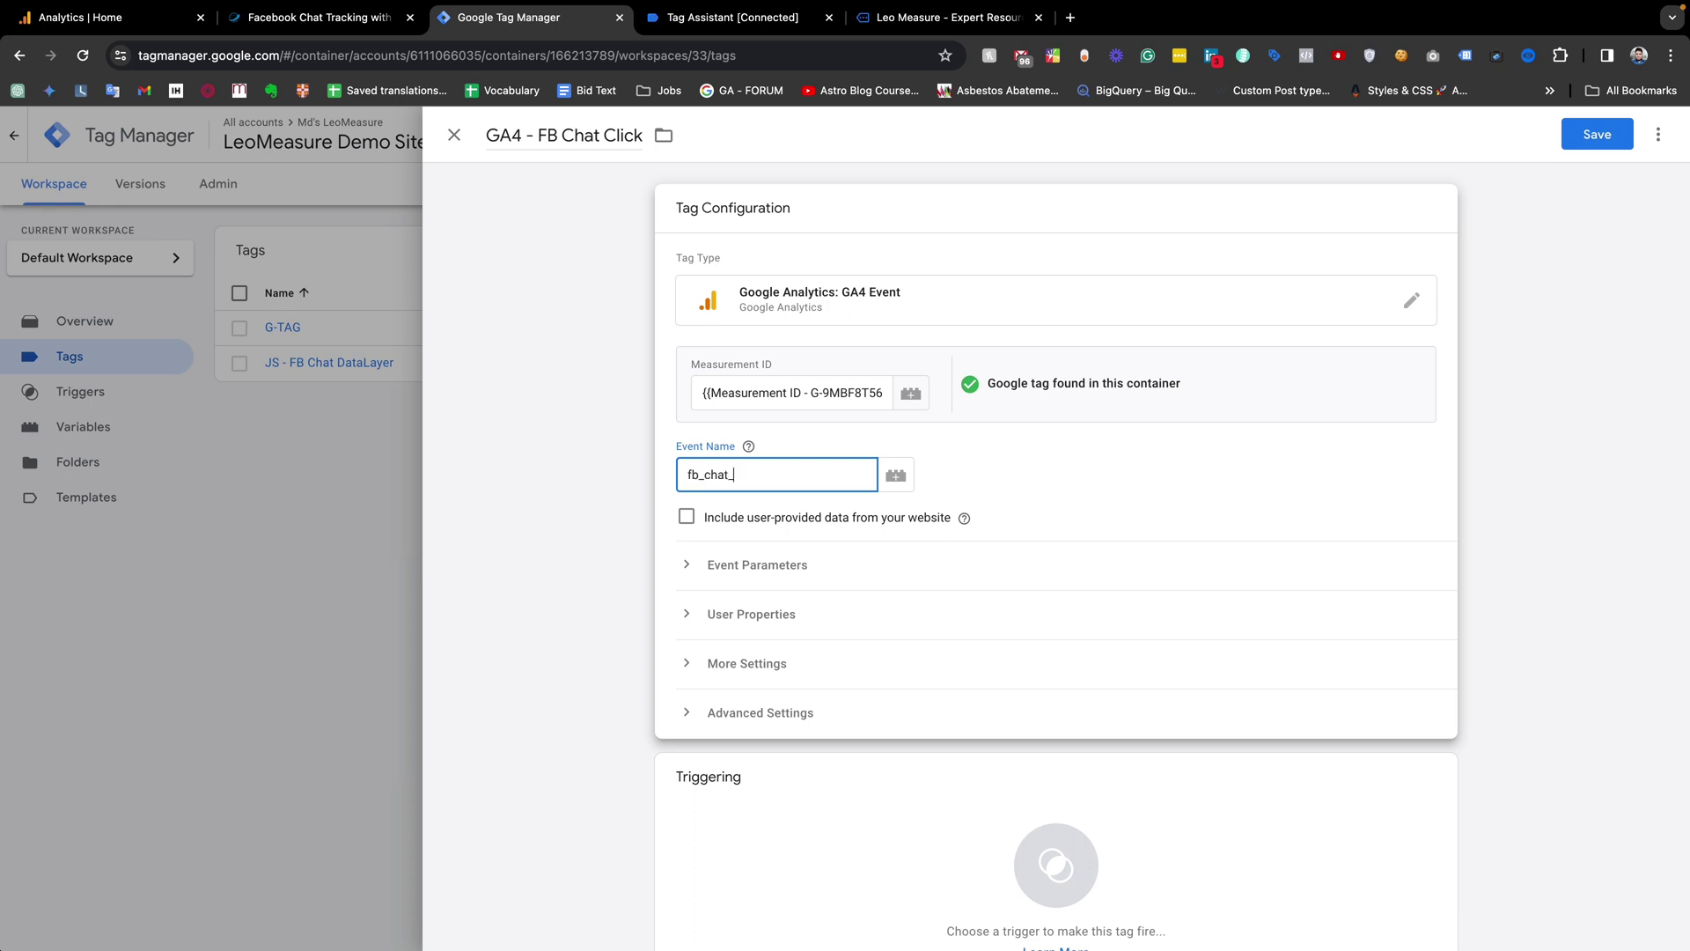
{"action": "scroll", "coordinate": [874, 595], "scroll_direction": "down", "scroll_amount": 2}
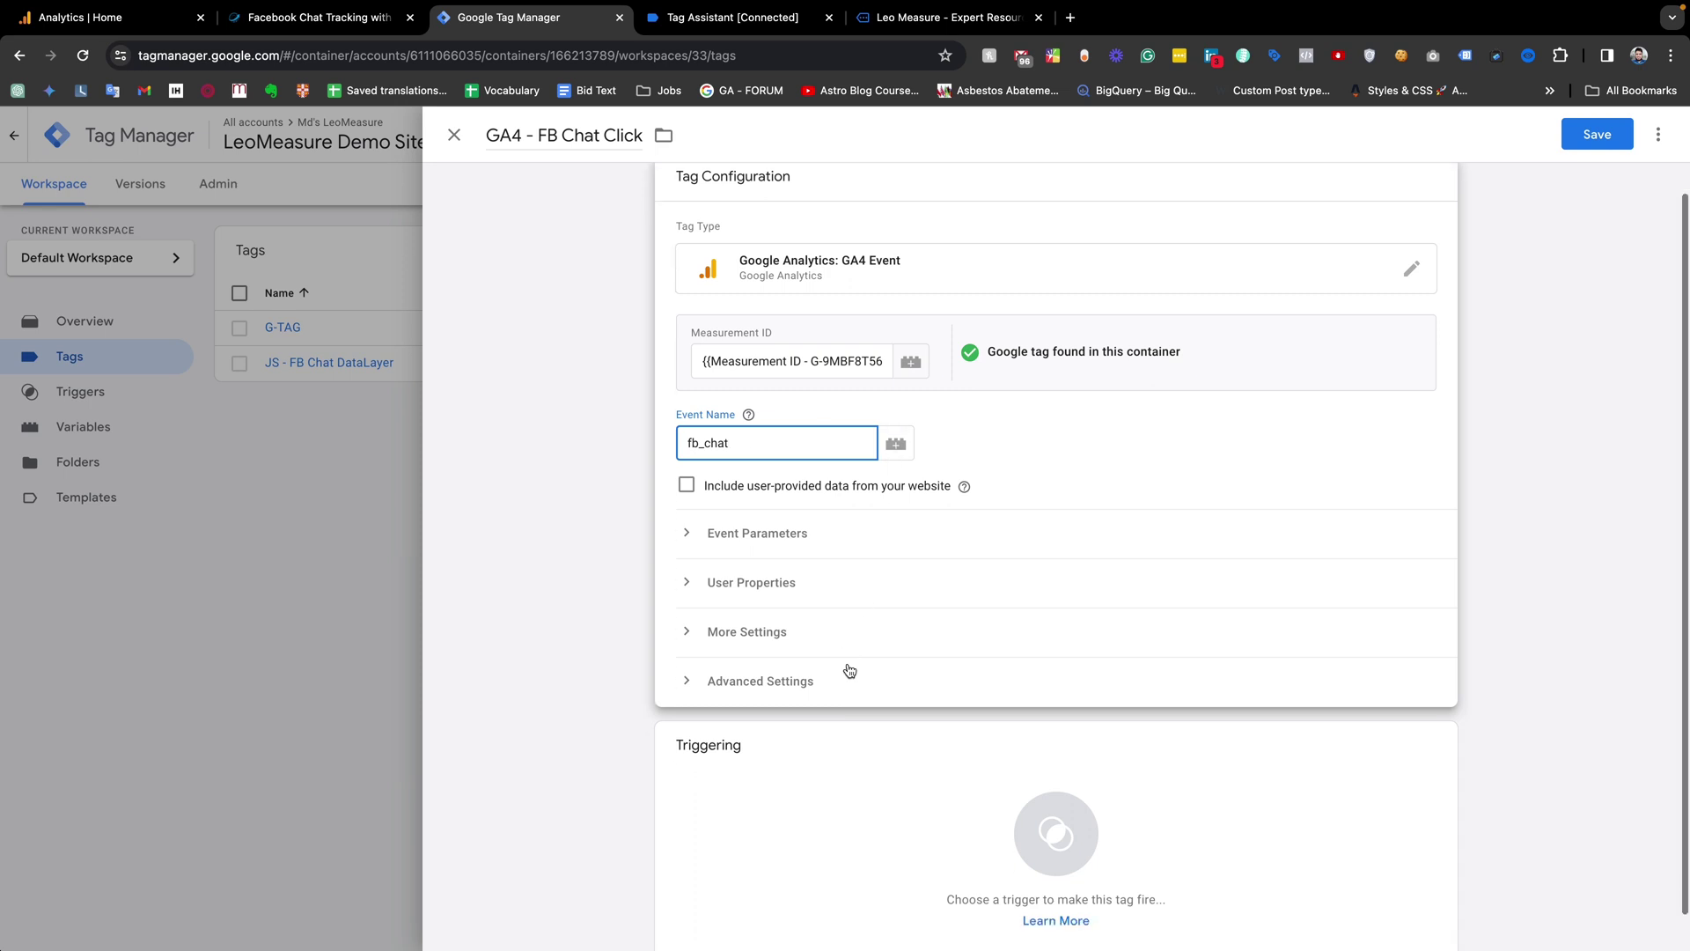
{"action": "left_click", "coordinate": [1059, 804]}
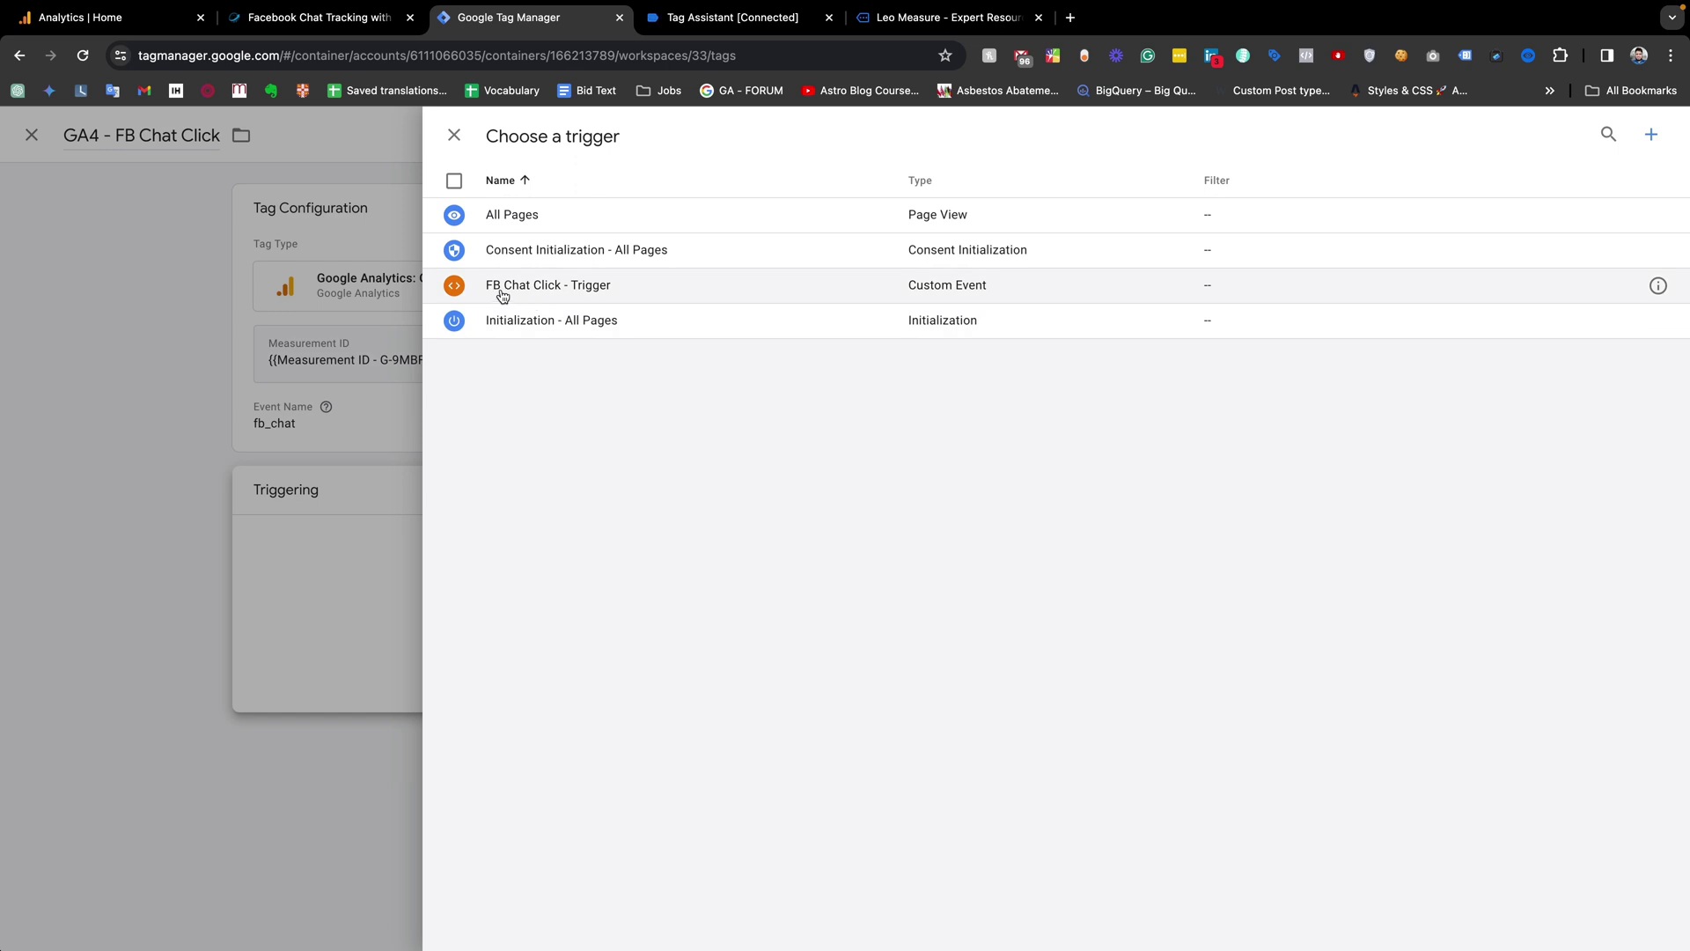
{"action": "left_click", "coordinate": [568, 288]}
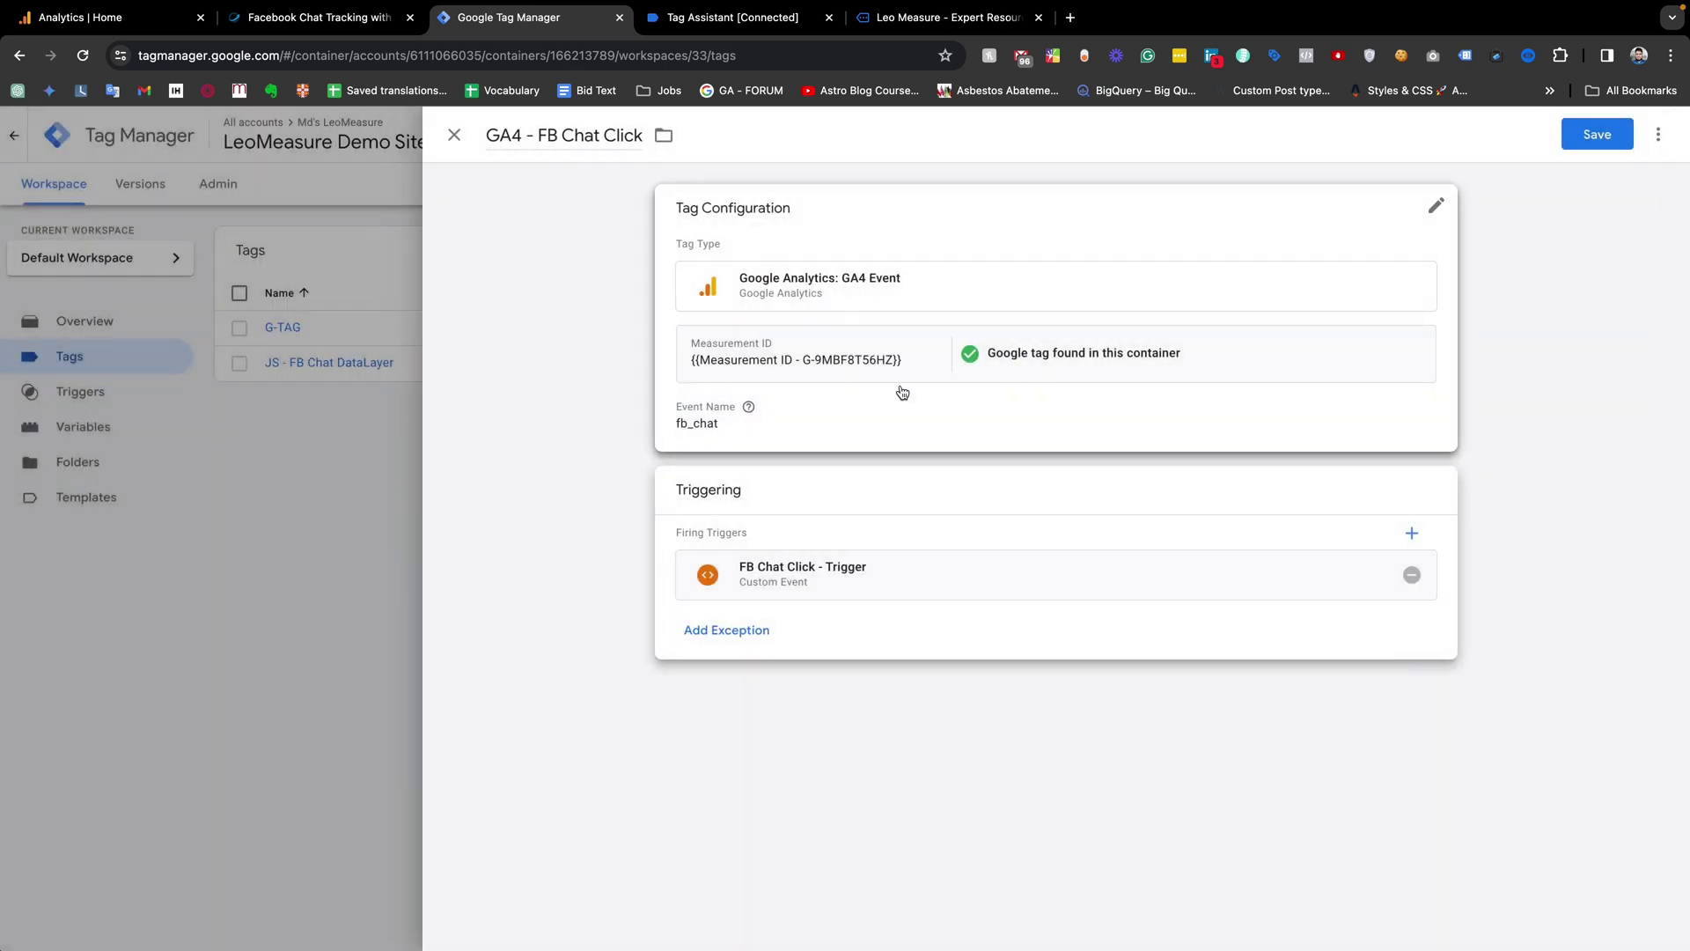
{"action": "left_click", "coordinate": [1598, 135]}
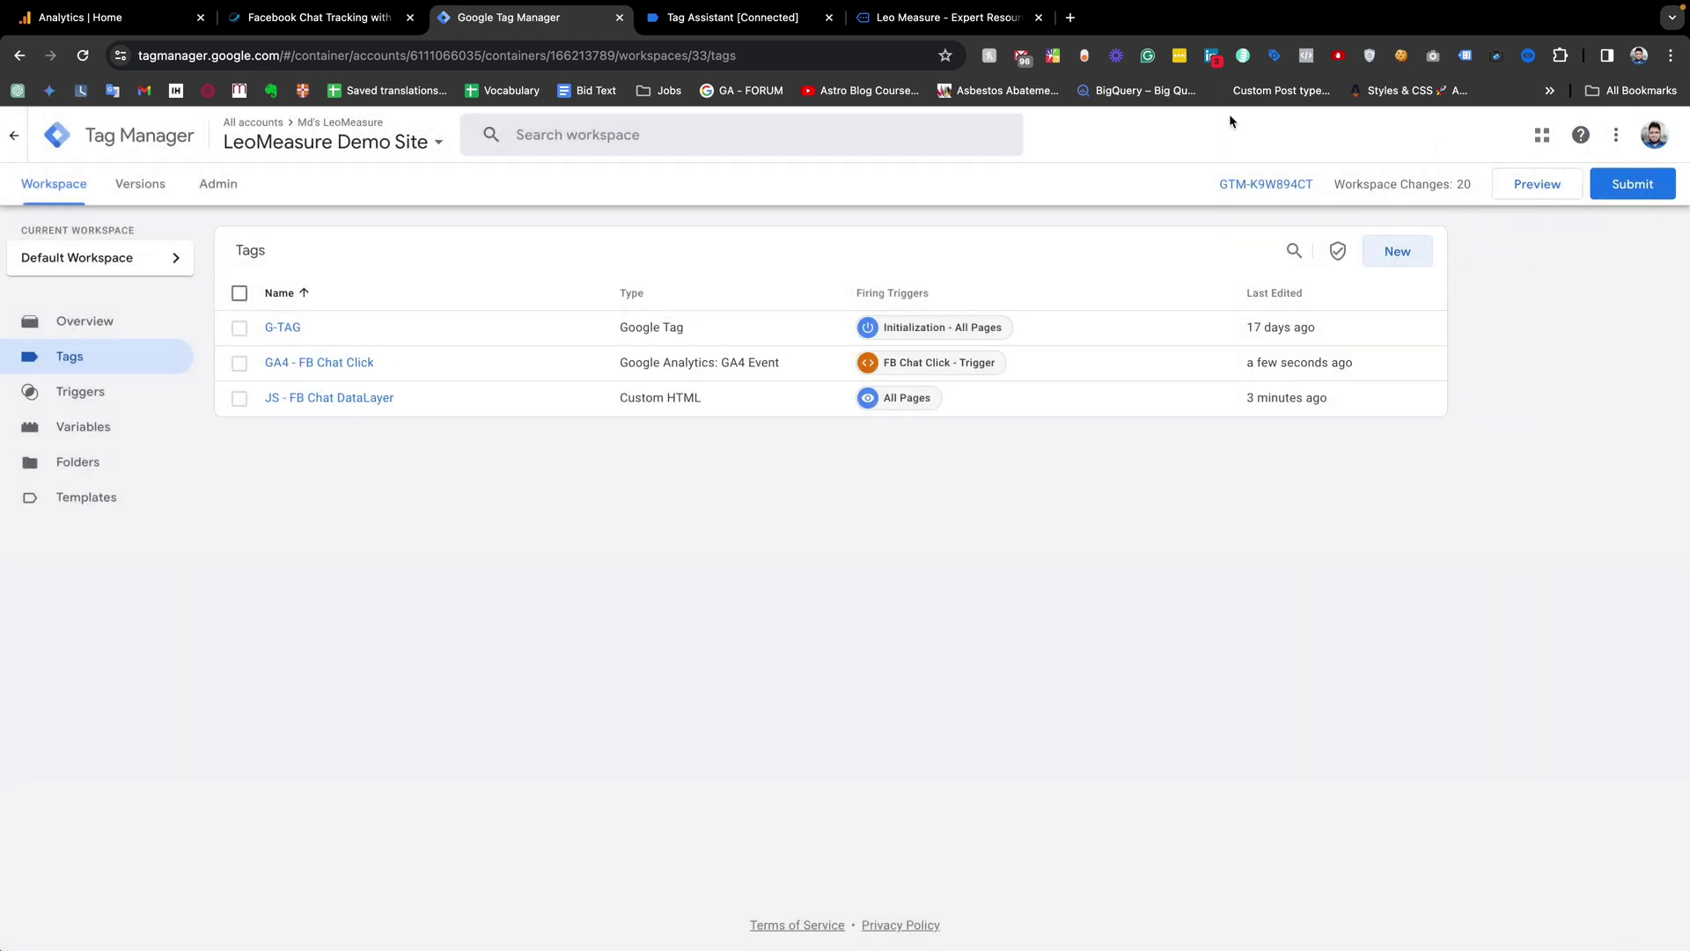
- Close the site's chat window, then preview the container again connected to leomeasure.com
{"action": "left_click", "coordinate": [944, 17]}
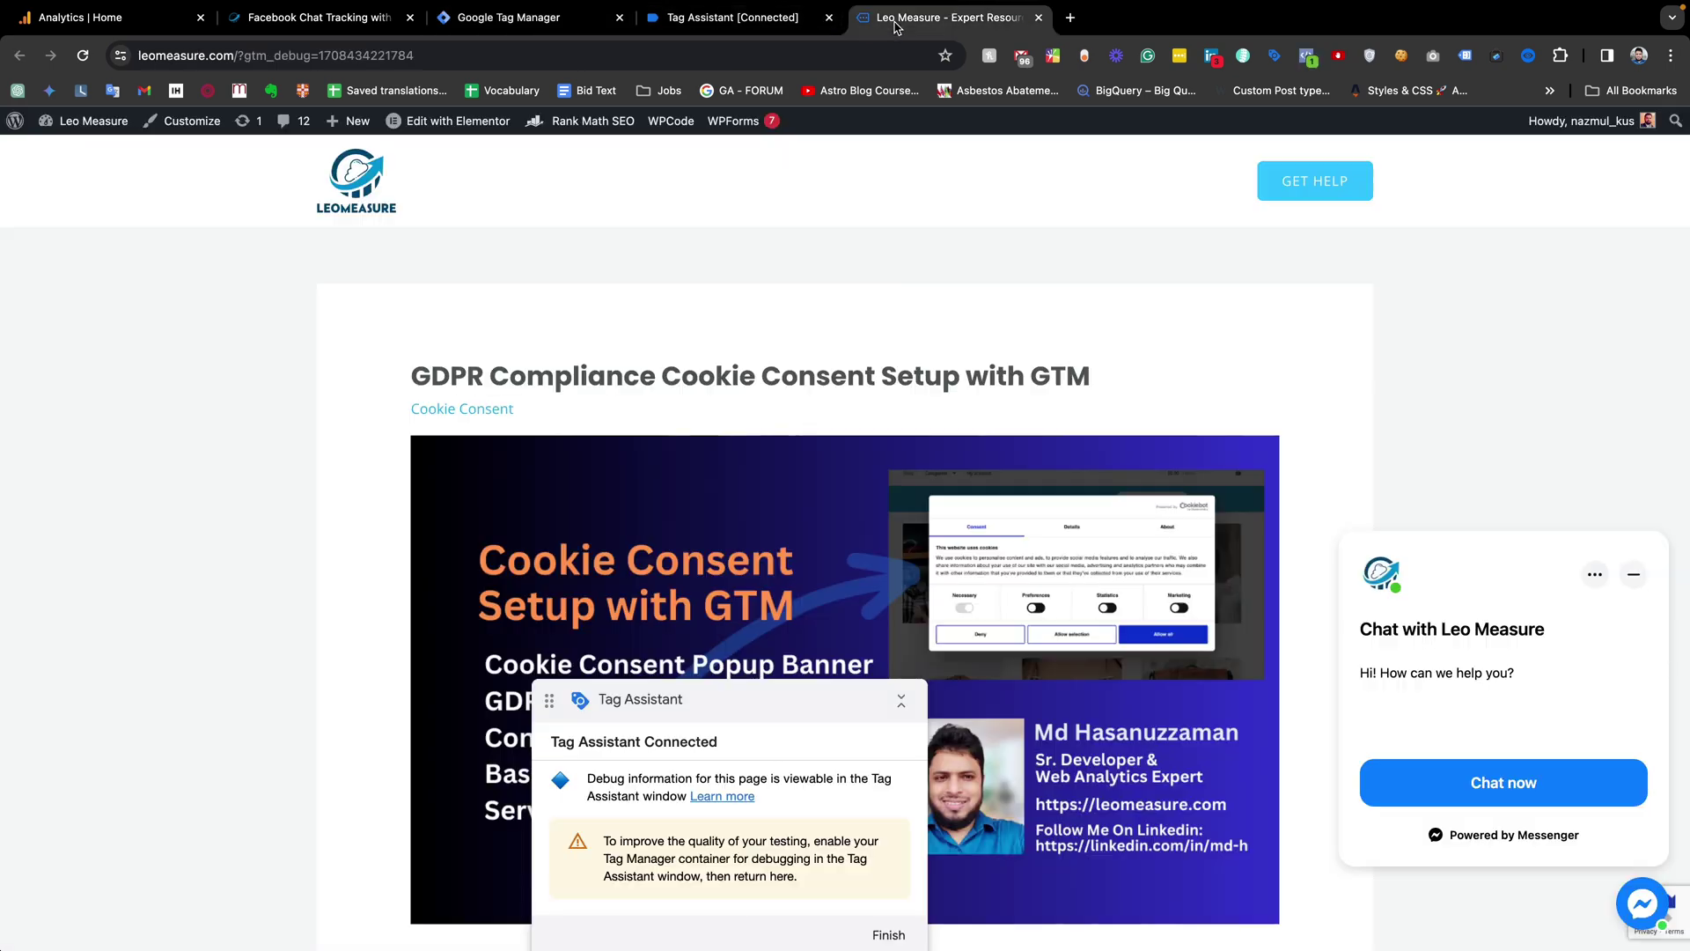
{"action": "left_click", "coordinate": [1633, 574]}
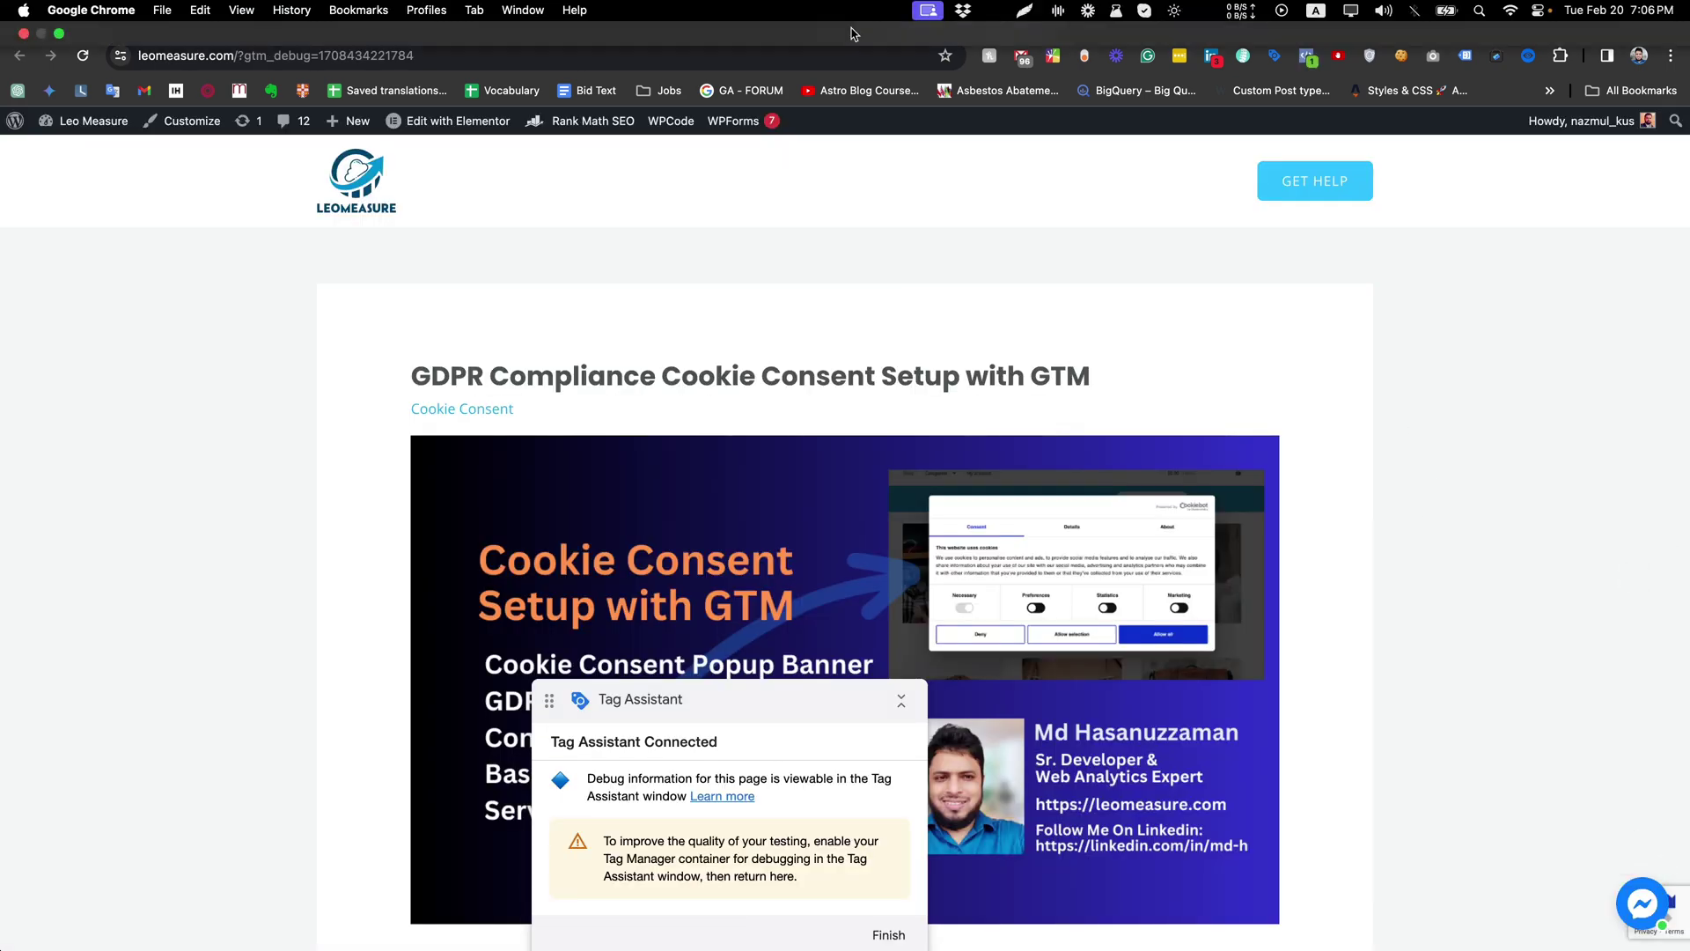
{"action": "left_click", "coordinate": [845, 20]}
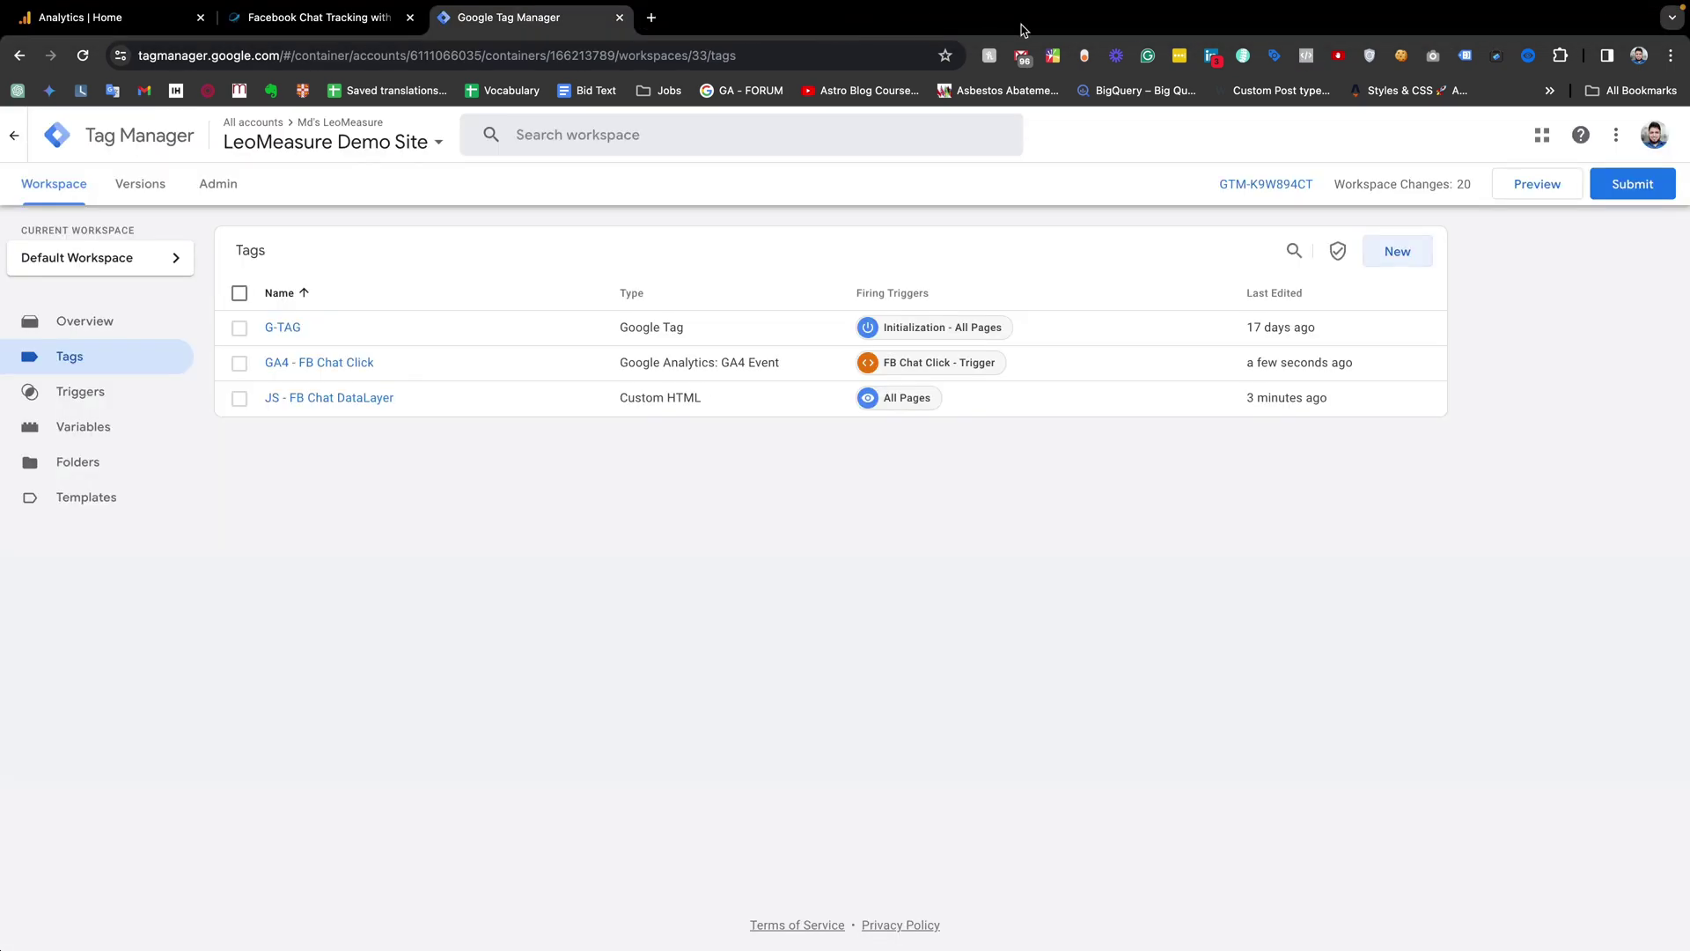
{"action": "left_click", "coordinate": [1536, 183]}
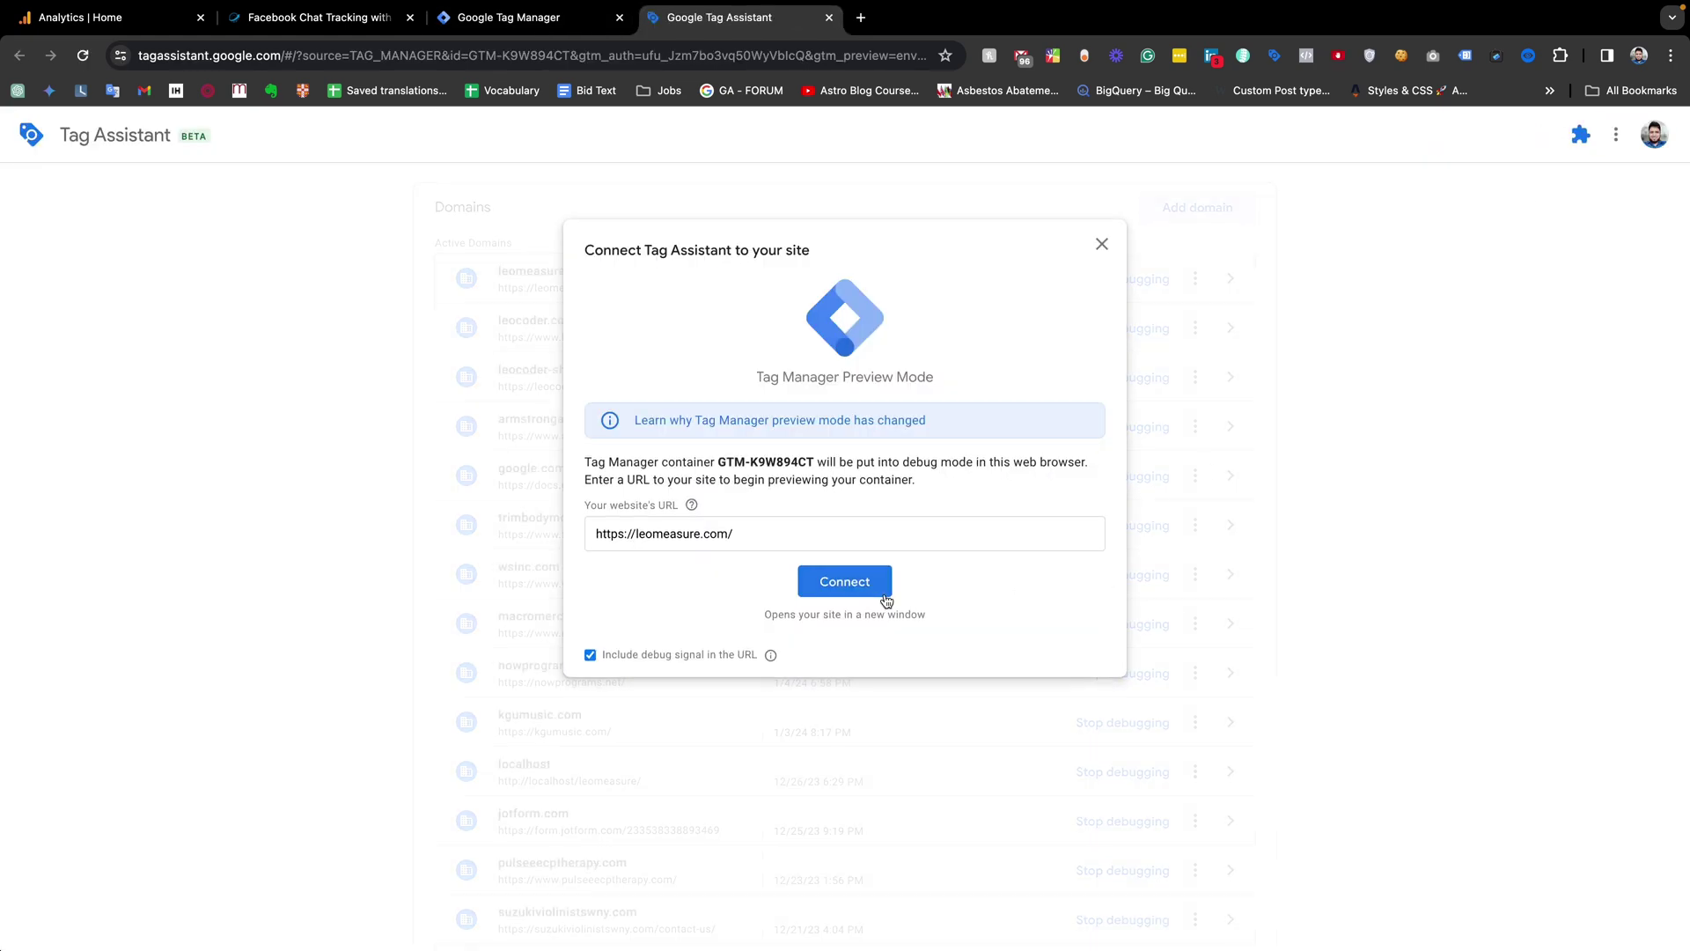
{"action": "left_click", "coordinate": [846, 581]}
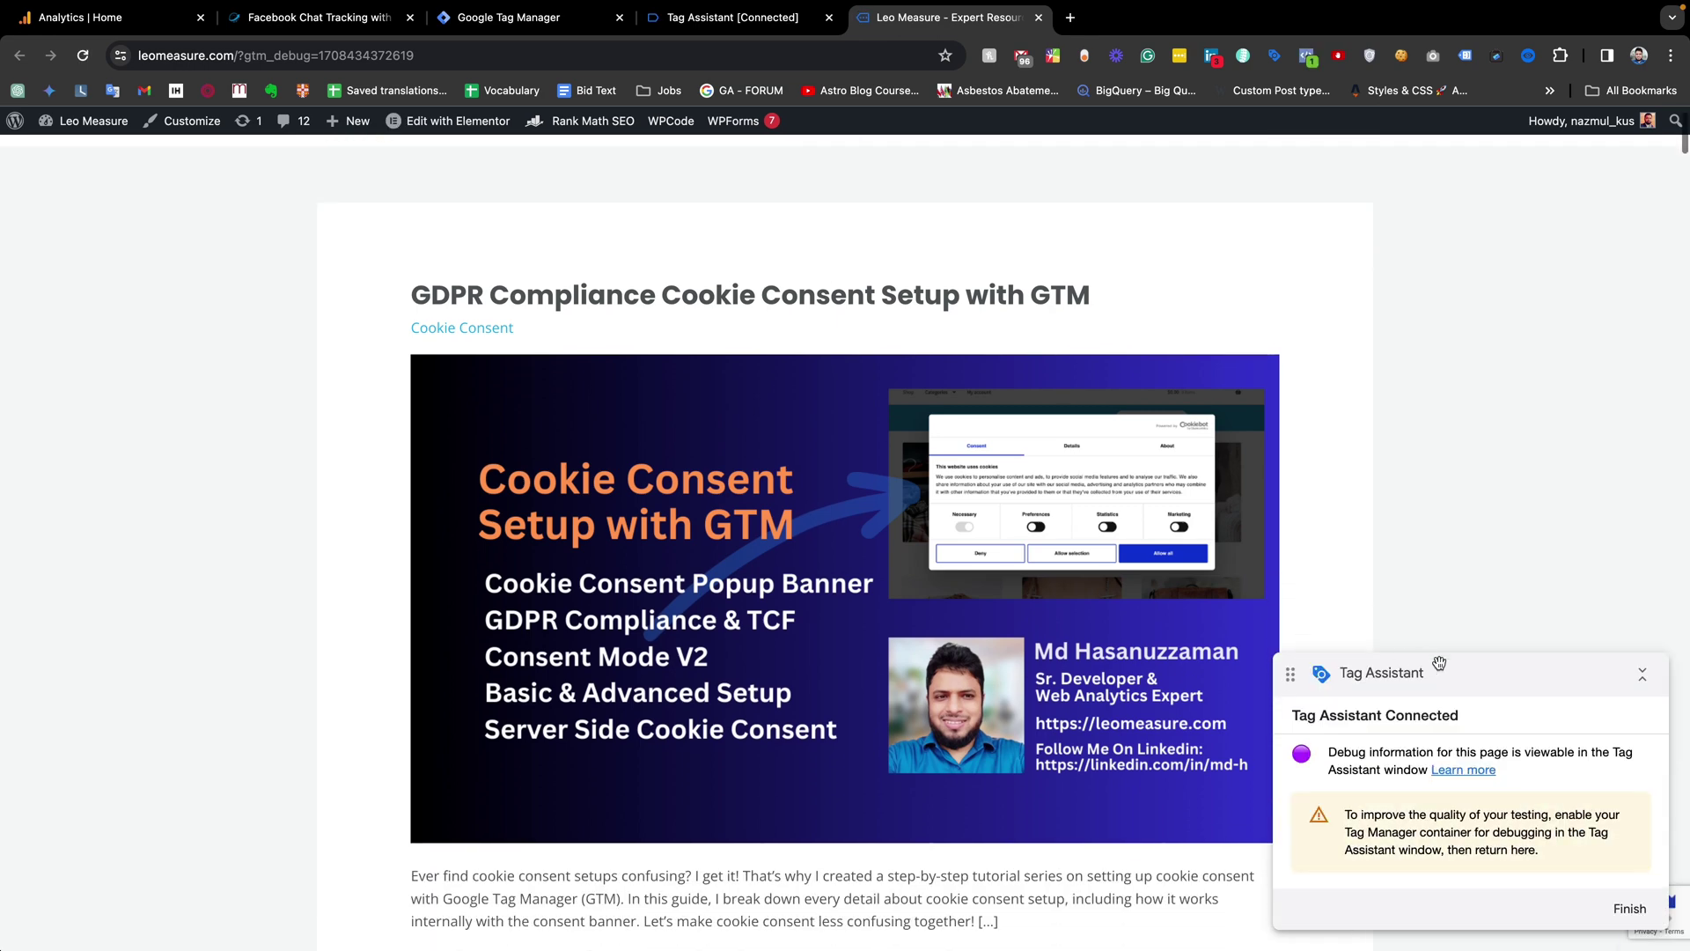
- Dismiss the connection notice and open the site's Messenger chat again
{"action": "left_click_drag", "start_coordinate": [1440, 661], "coordinate": [846, 652]}
{"action": "left_click", "coordinate": [671, 26]}
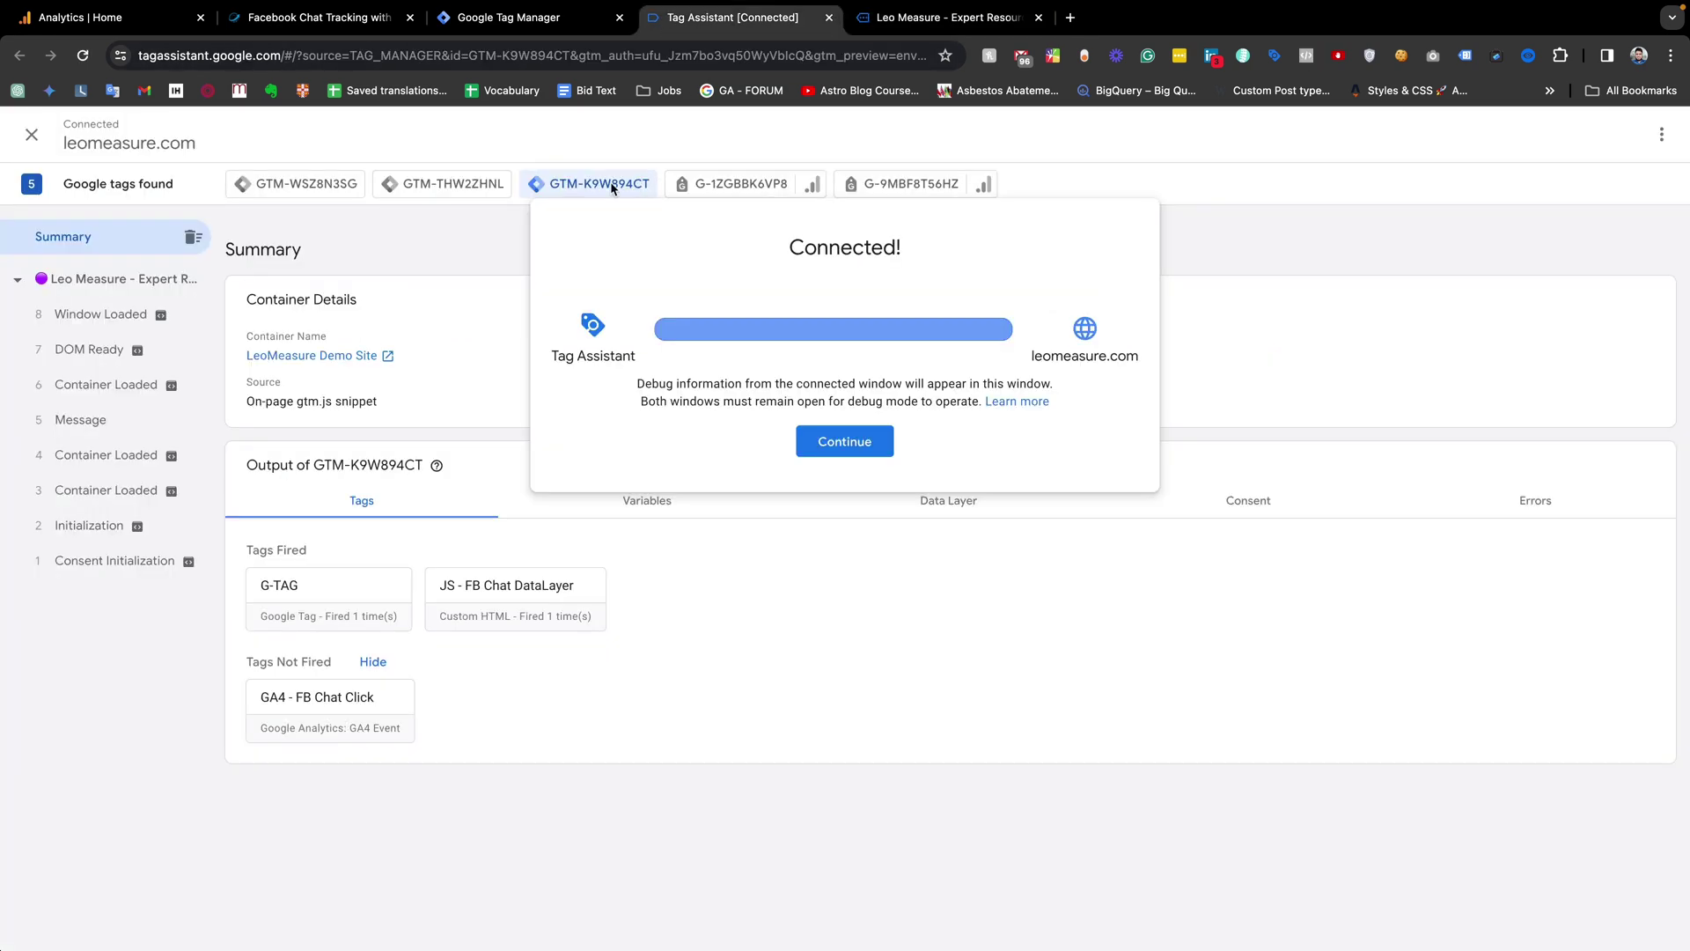
{"action": "left_click", "coordinate": [844, 442]}
{"action": "left_click", "coordinate": [944, 18]}
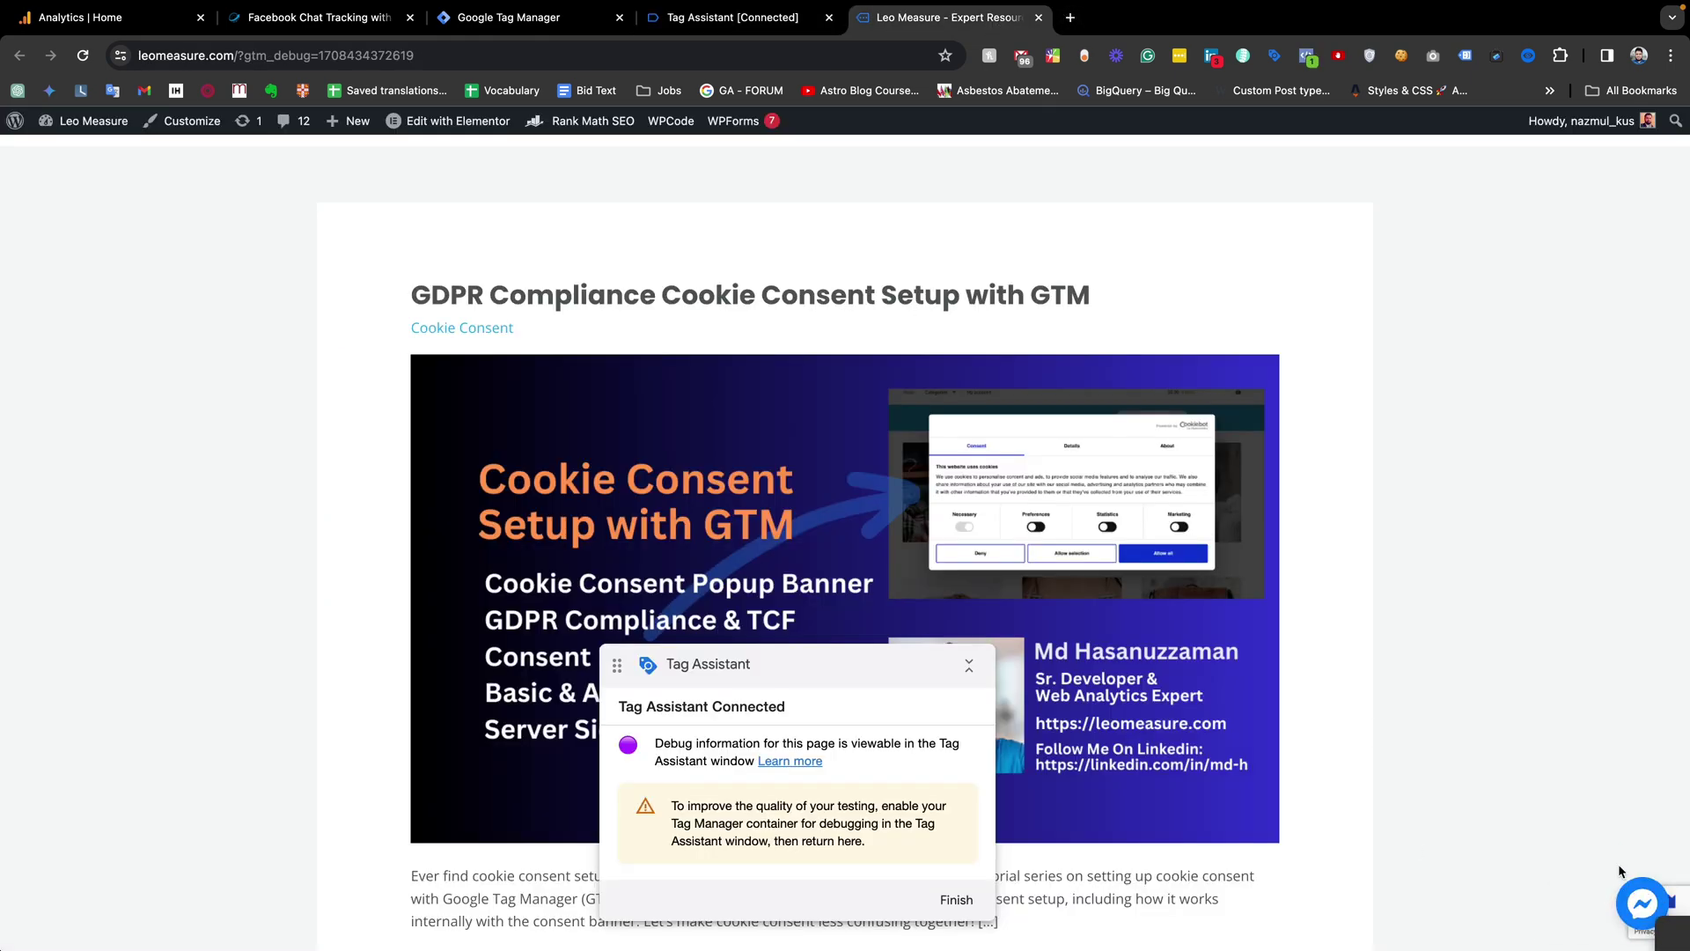
{"action": "left_click", "coordinate": [1642, 905]}
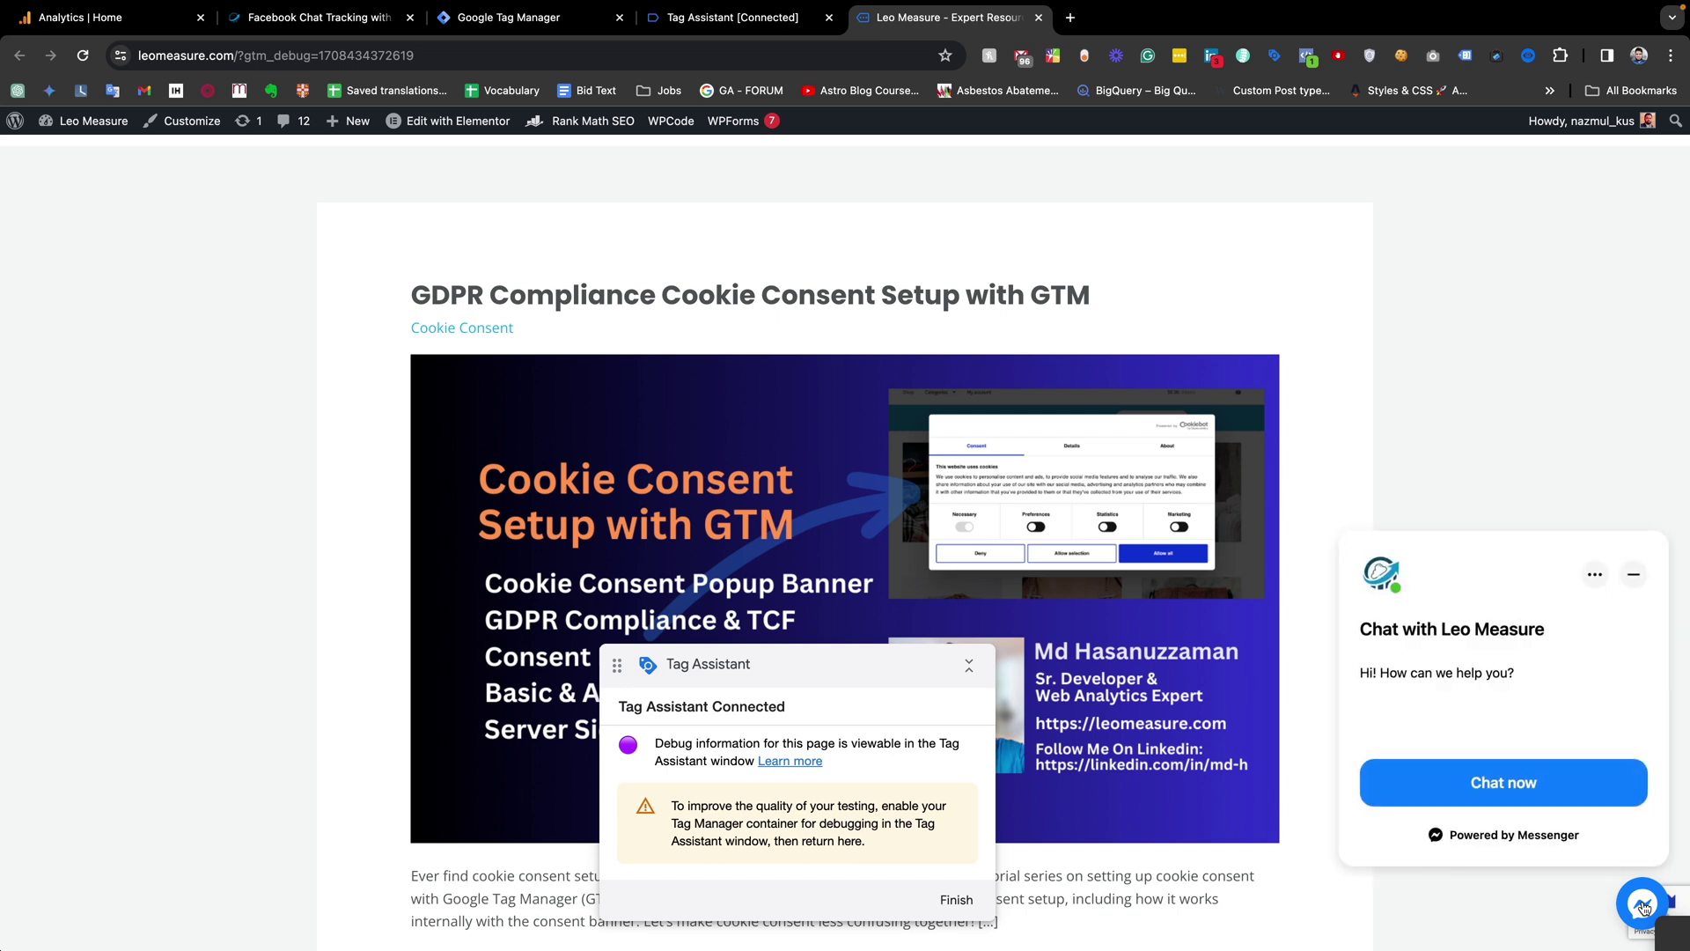
- Check in Tag Assistant that GA4 - FB Chat Click fired on the fb_chat_click event
{"action": "left_click", "coordinate": [732, 18]}
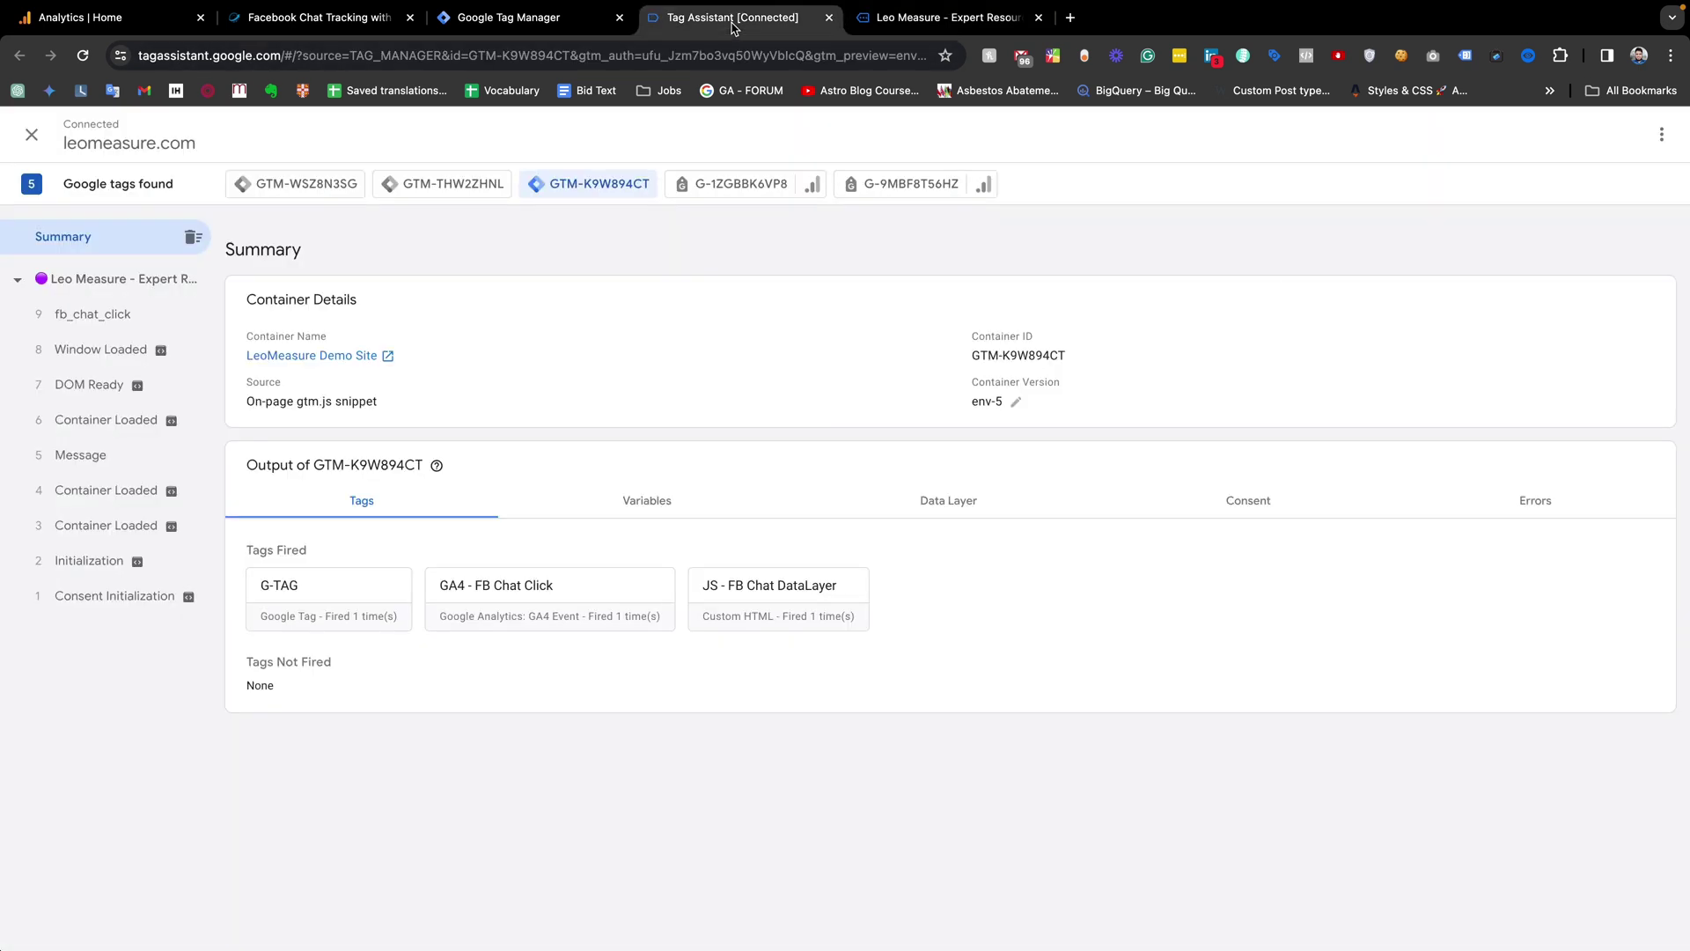
{"action": "left_click", "coordinate": [99, 317]}
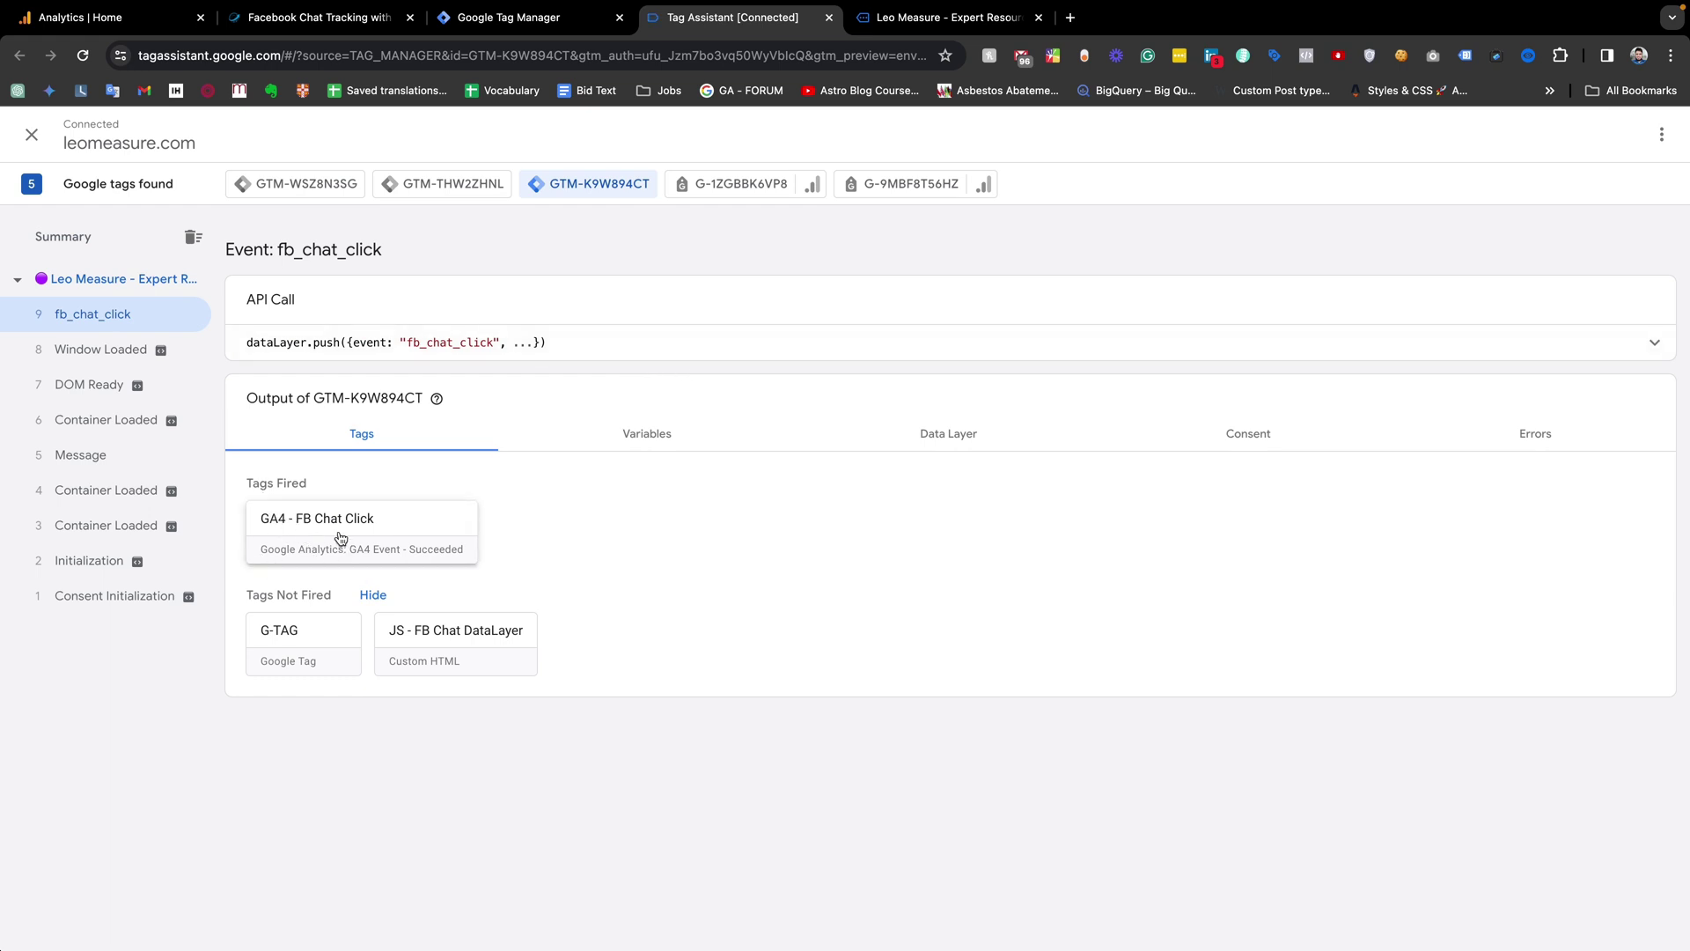
- Open Google Analytics Admin DebugView and show the incoming fb_chat event's parameters
{"action": "left_click", "coordinate": [80, 17]}
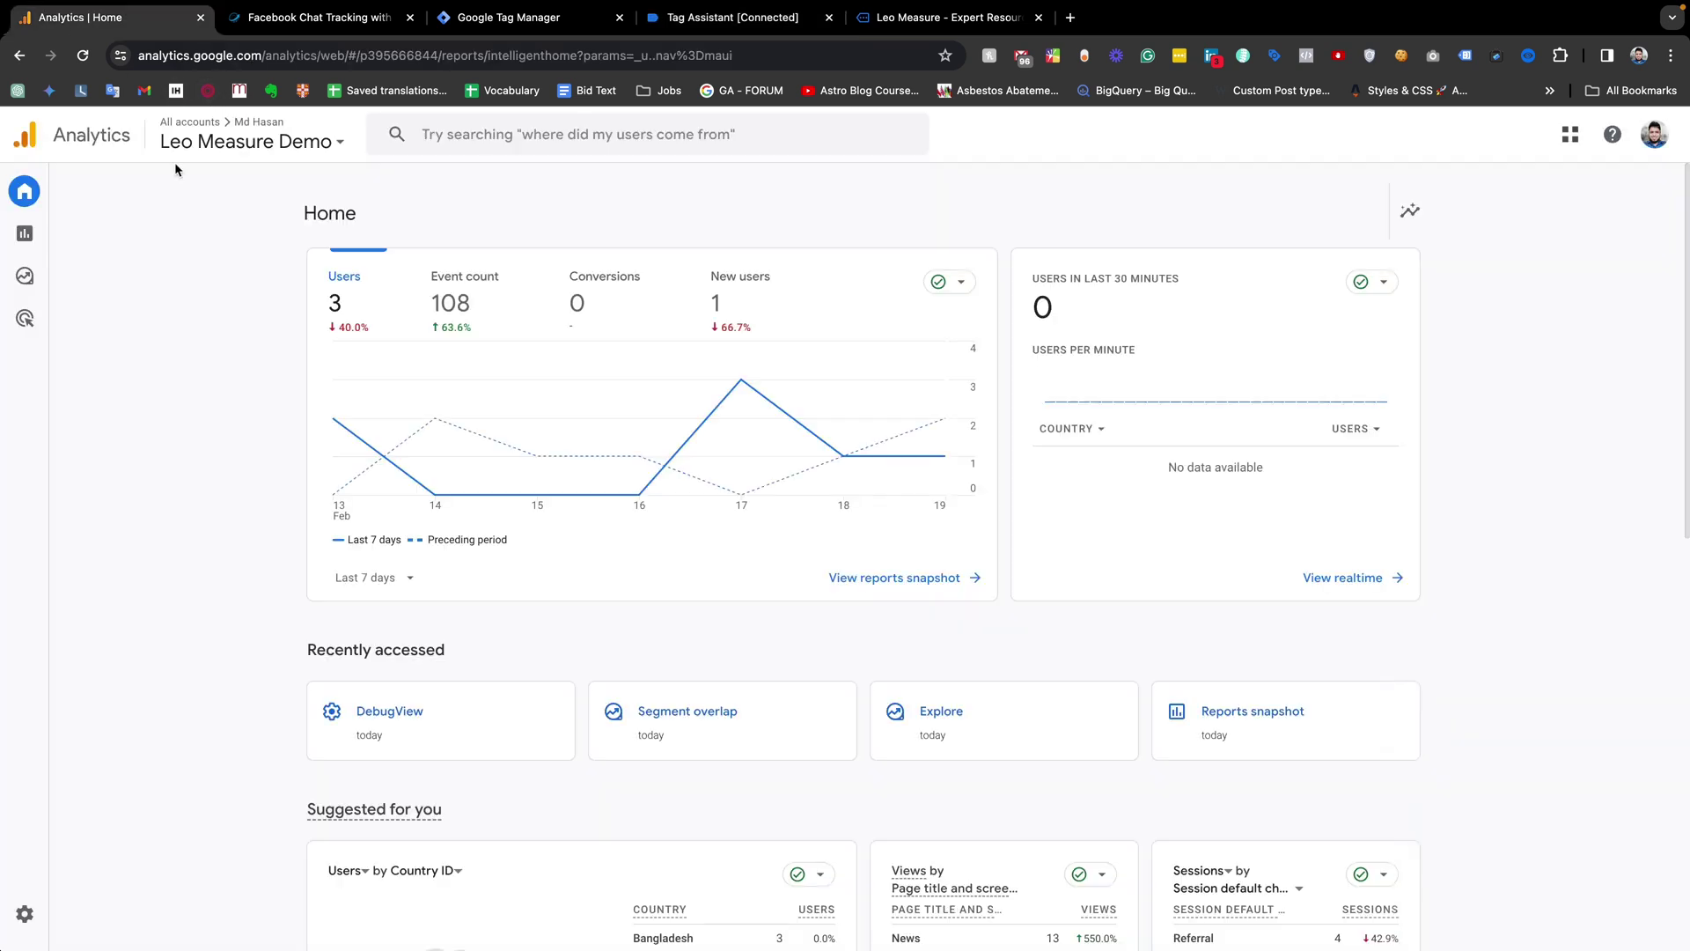
{"action": "left_click", "coordinate": [24, 915]}
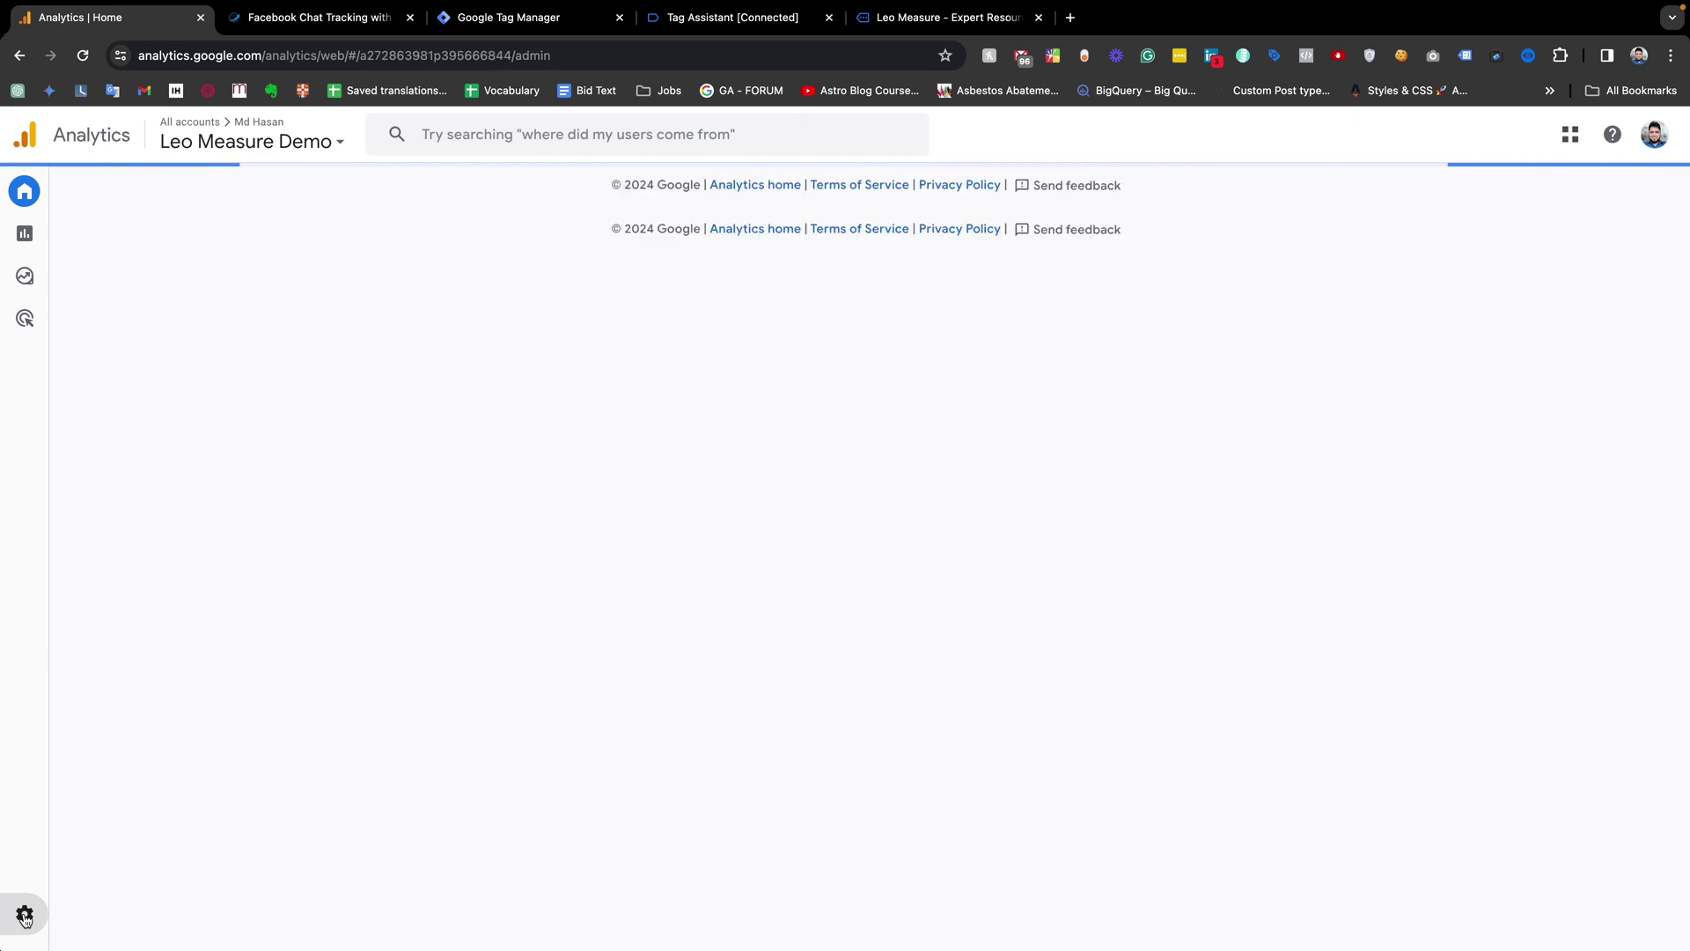
{"action": "scroll", "coordinate": [344, 444], "scroll_direction": "down", "scroll_amount": 5}
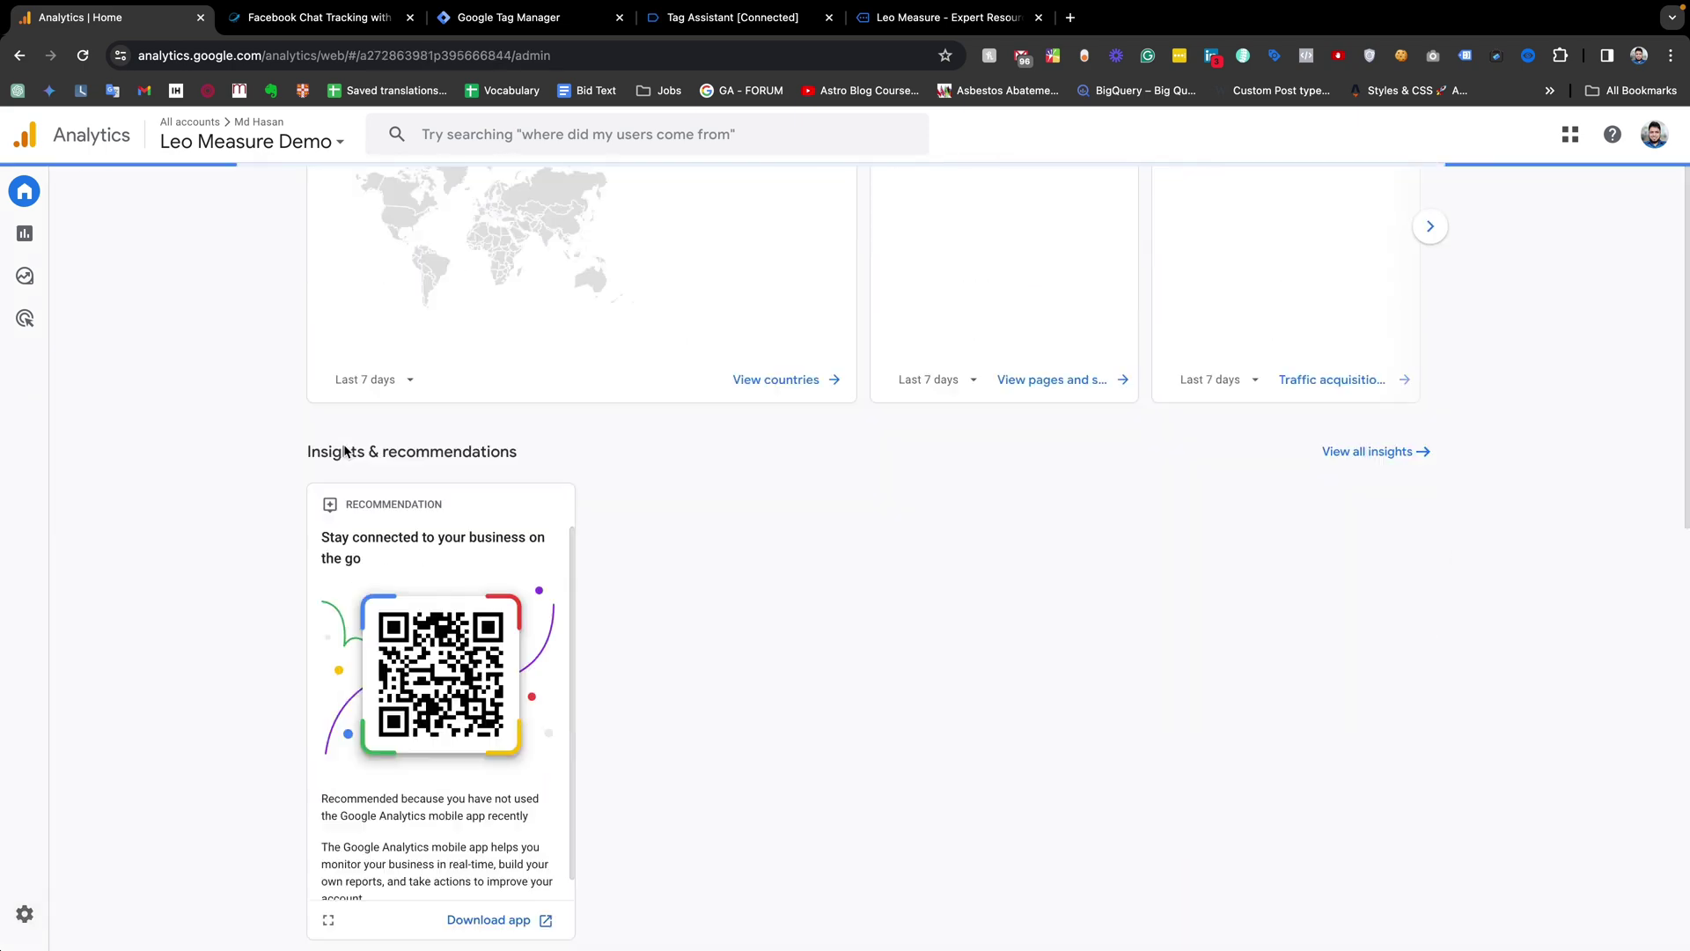
{"action": "scroll", "coordinate": [343, 444], "scroll_direction": "down", "scroll_amount": 2}
{"action": "scroll", "coordinate": [344, 450], "scroll_direction": "down", "scroll_amount": 5}
{"action": "scroll", "coordinate": [344, 450], "scroll_direction": "down", "scroll_amount": 3}
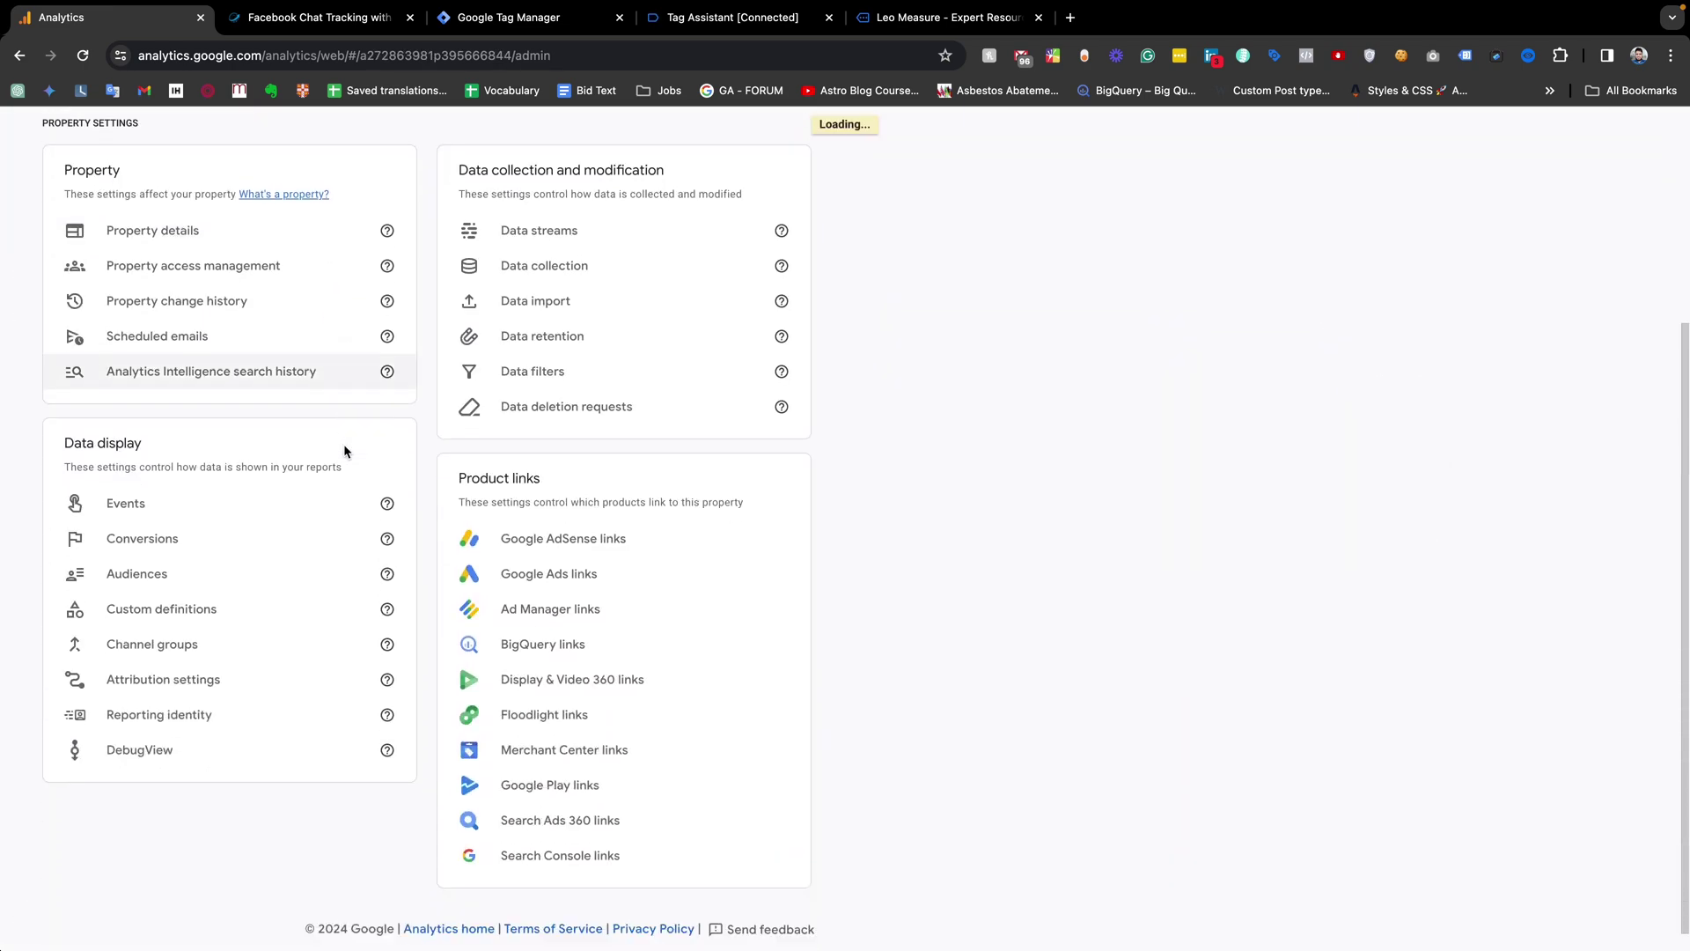
{"action": "left_click", "coordinate": [155, 748]}
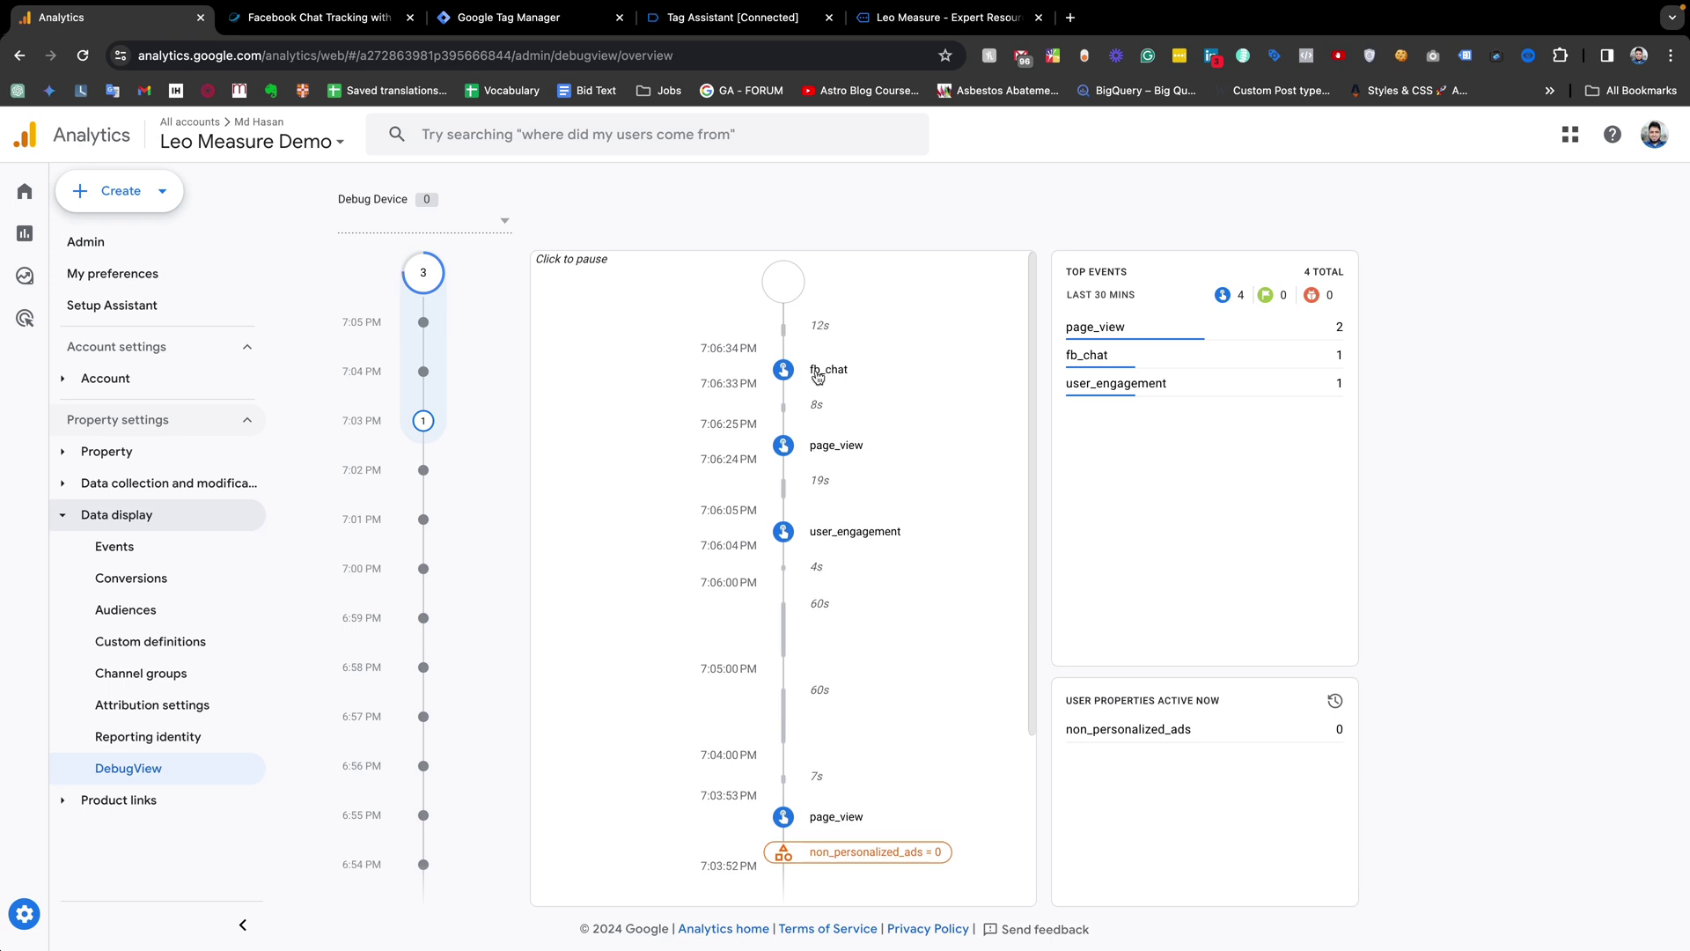
{"action": "left_click", "coordinate": [818, 377]}
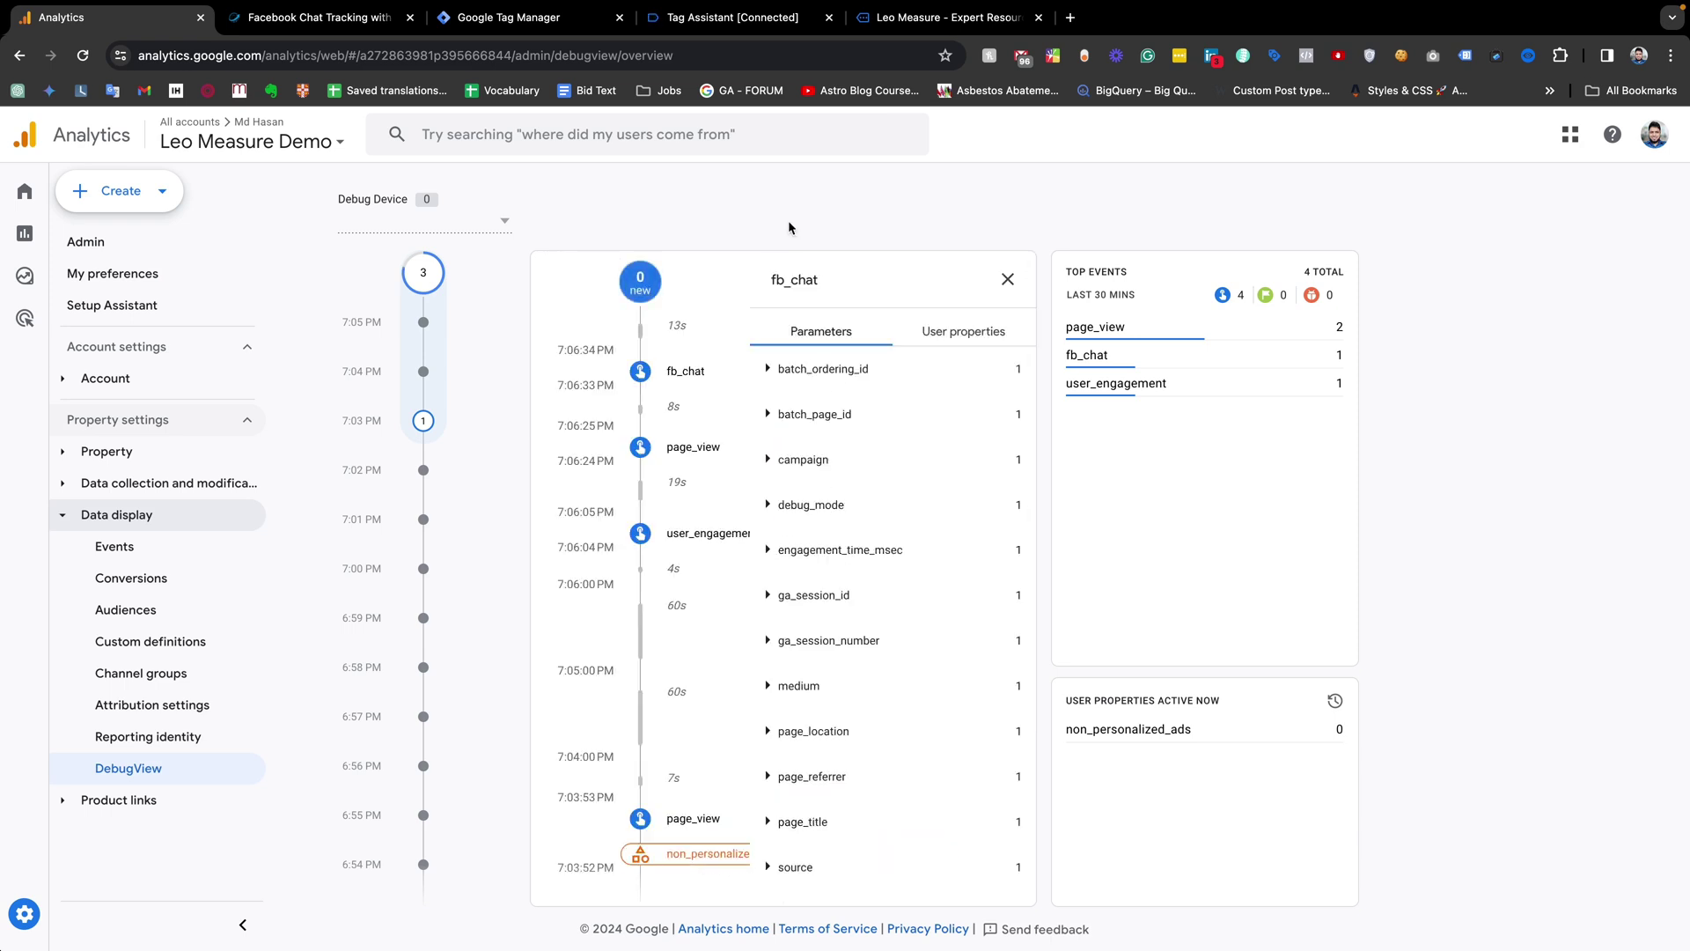
{"action": "left_click", "coordinate": [509, 18]}
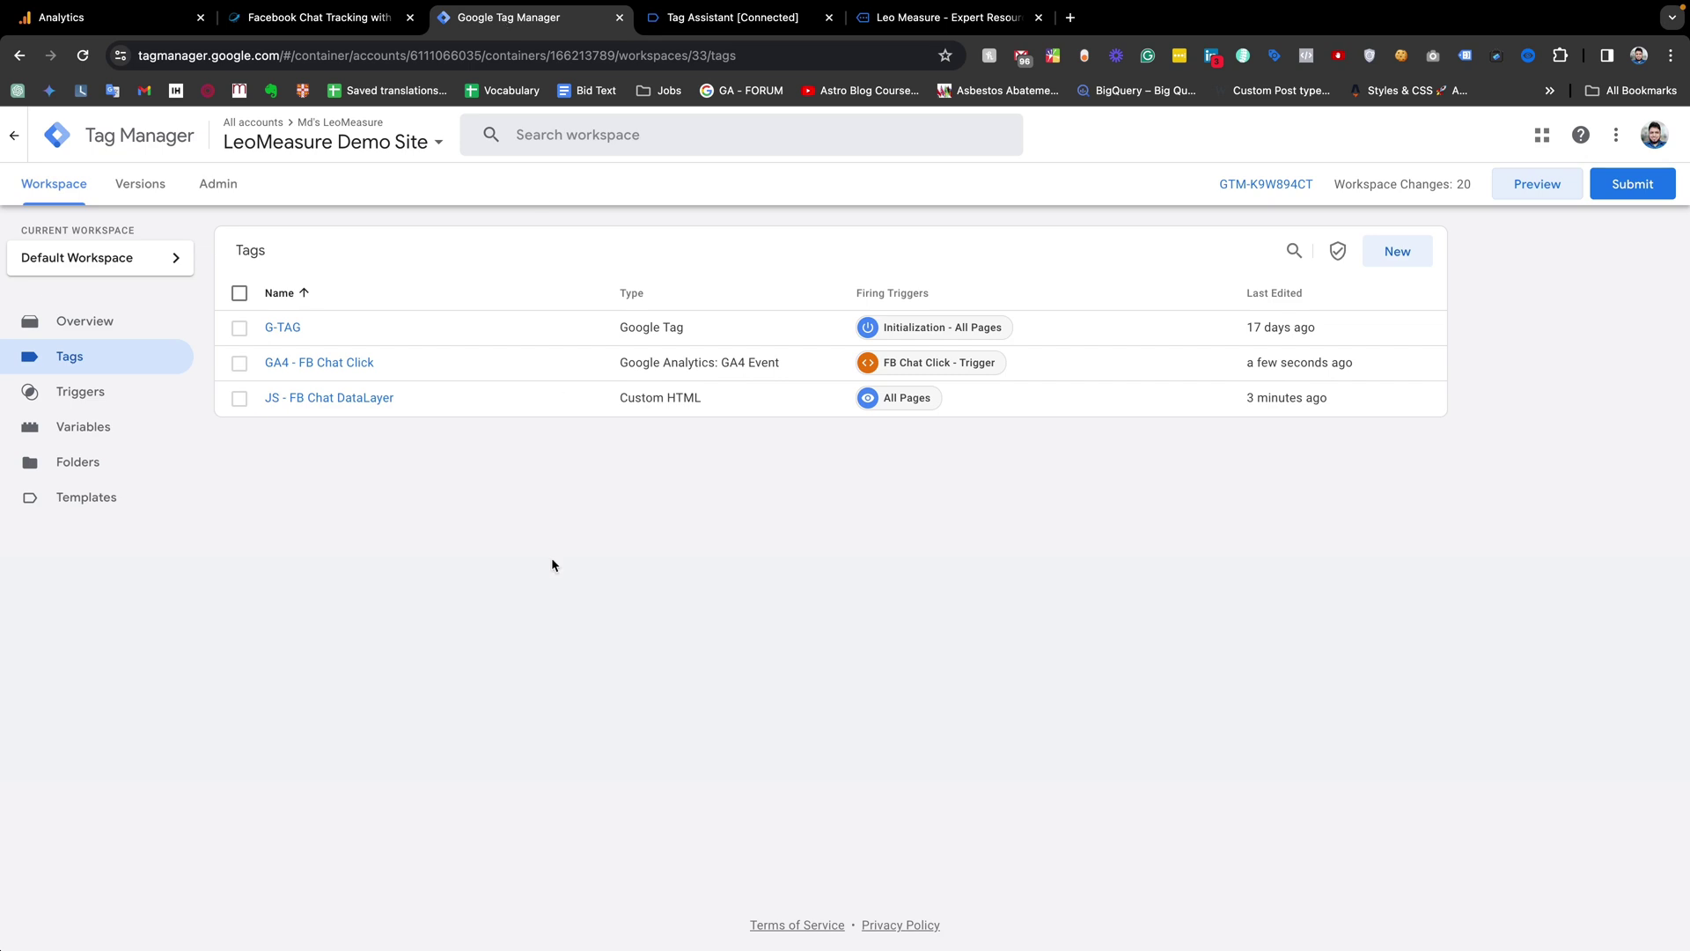